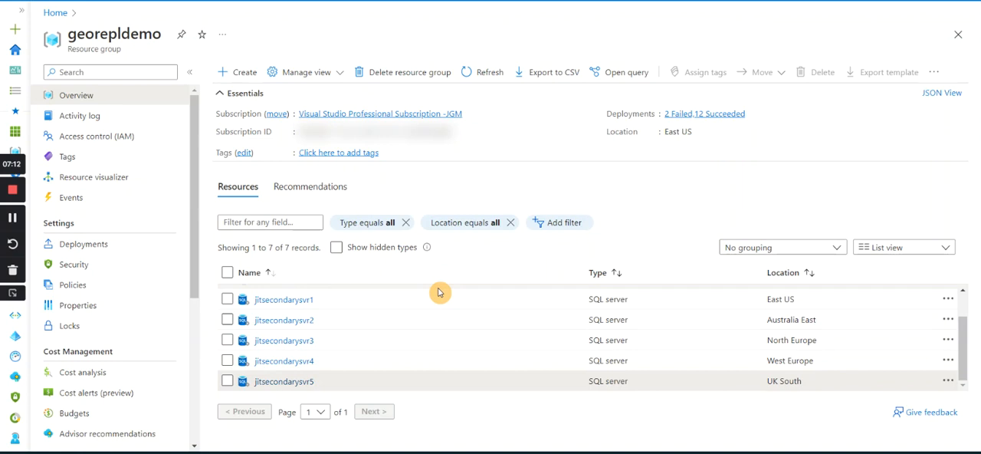
# Examine the SQL servers in the georepldemo resource group and the matching server connections in Azure Data Studio, and return to the Azure portal.
pyautogui.click(222, 96)
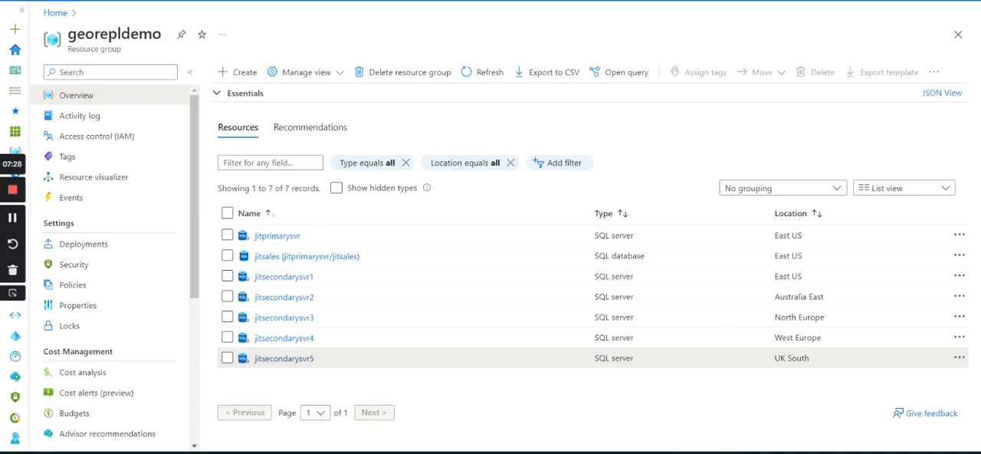
pyautogui.hotkey('alt', 'Tab')
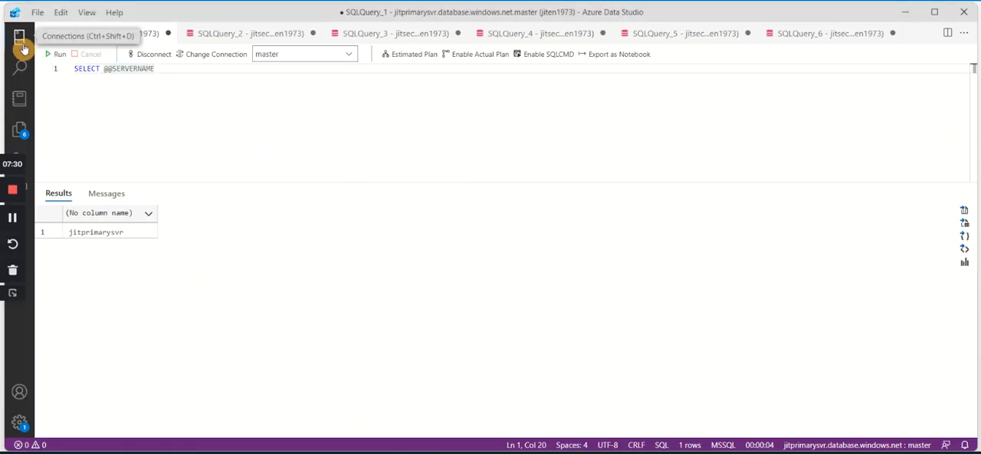
pyautogui.click(21, 42)
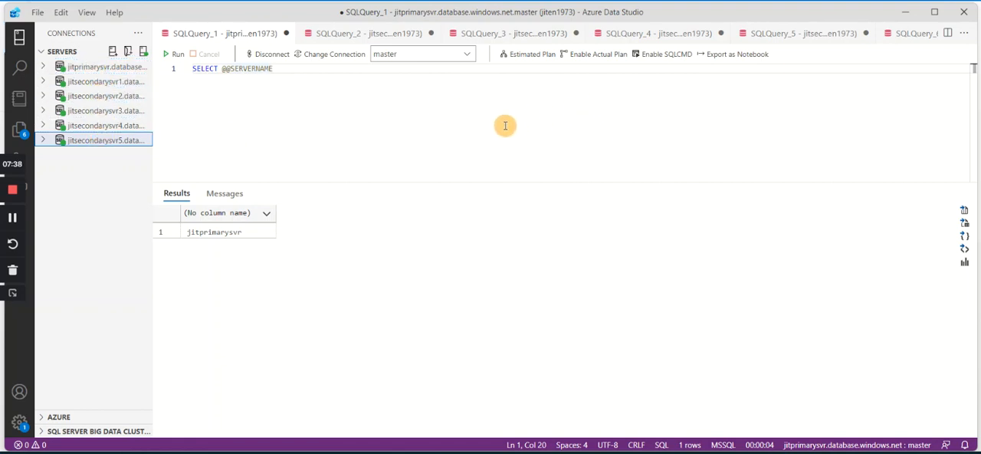
pyautogui.click(20, 37)
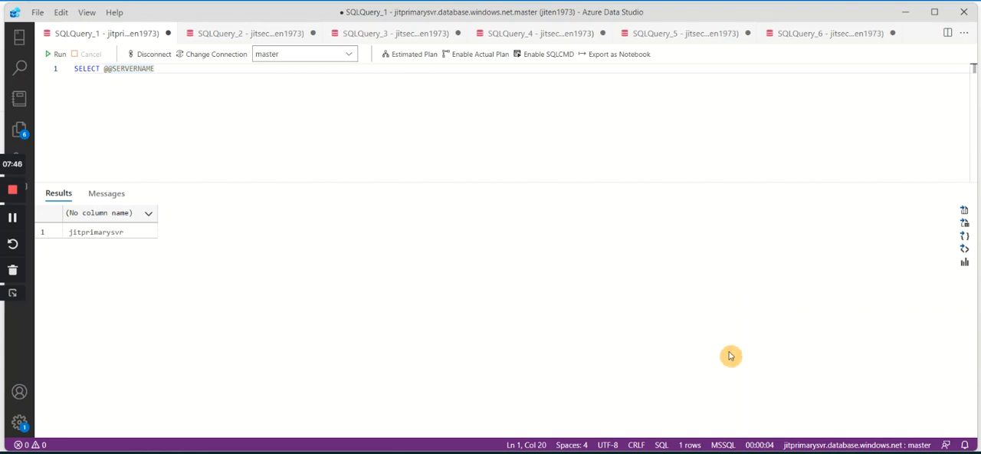
pyautogui.click(525, 398)
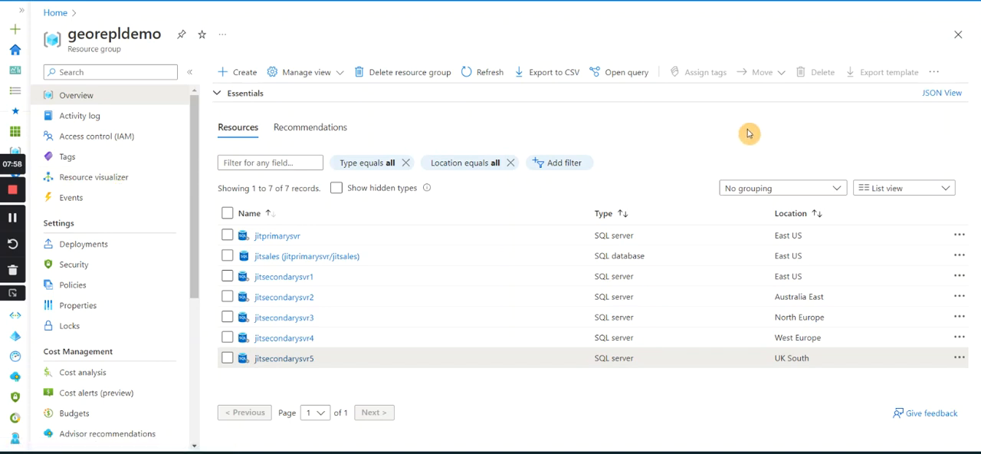
# Open the replicas page of the jitsales database on jitprimarysvr and start creating a replica.
pyautogui.click(268, 259)
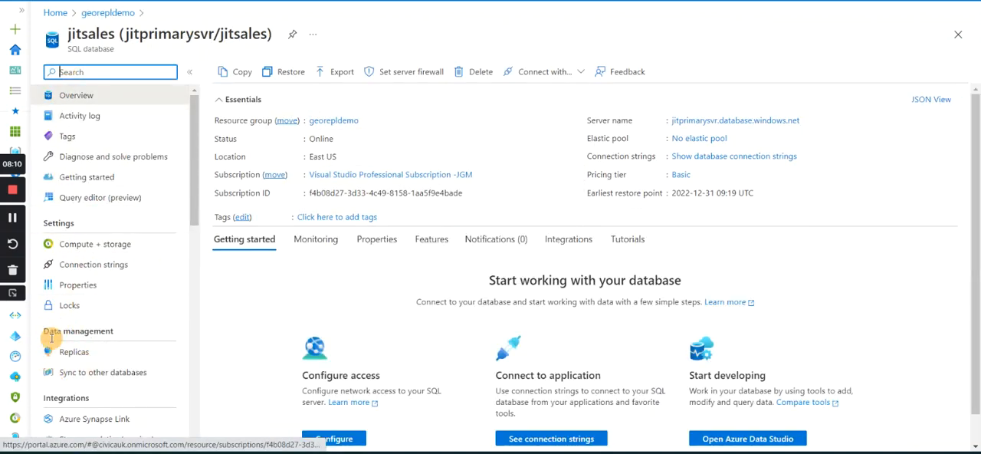
pyautogui.click(71, 351)
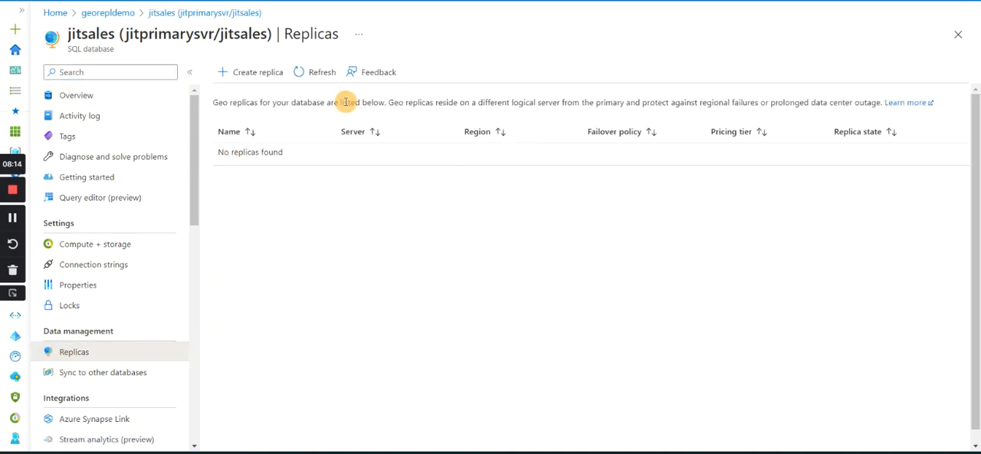
pyautogui.click(255, 72)
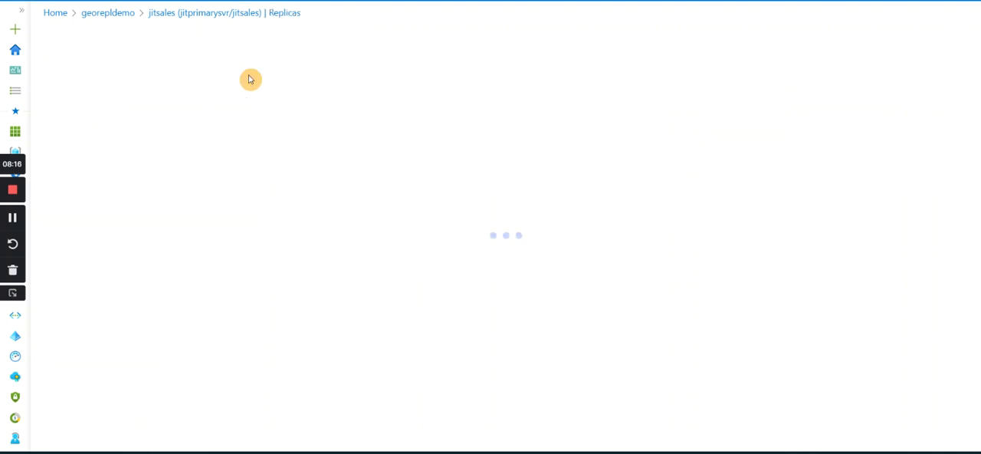
# Select jitsecondarysvr1 (East US) as the geo replica's server and review the elastic pool, compute and backup redundancy settings.
pyautogui.scroll(-3, 521, 265)
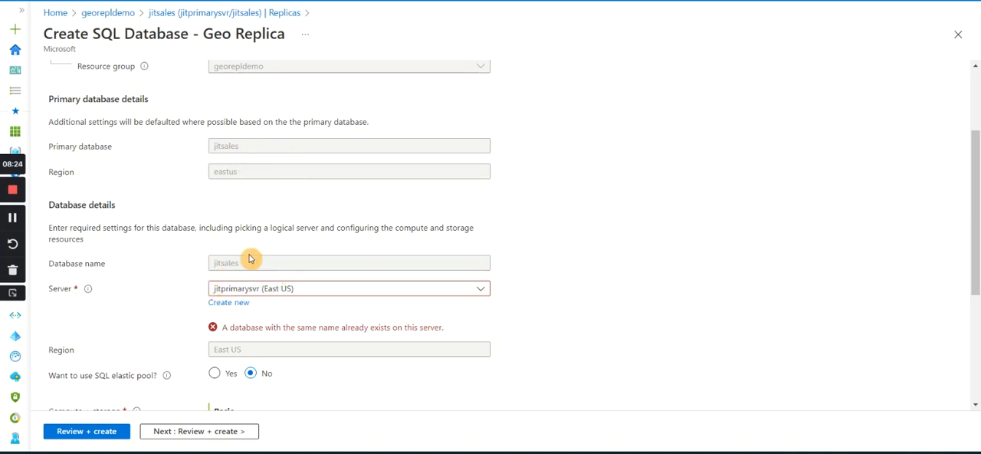
pyautogui.click(283, 289)
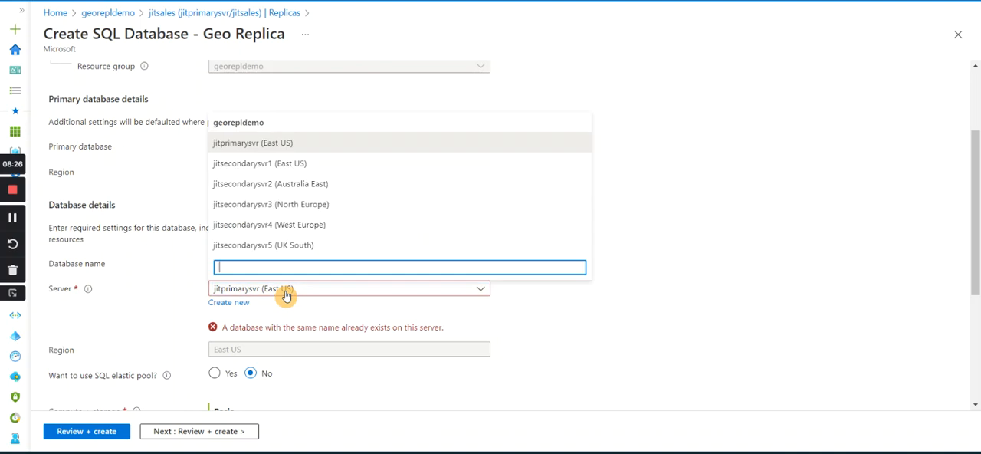
pyautogui.click(266, 165)
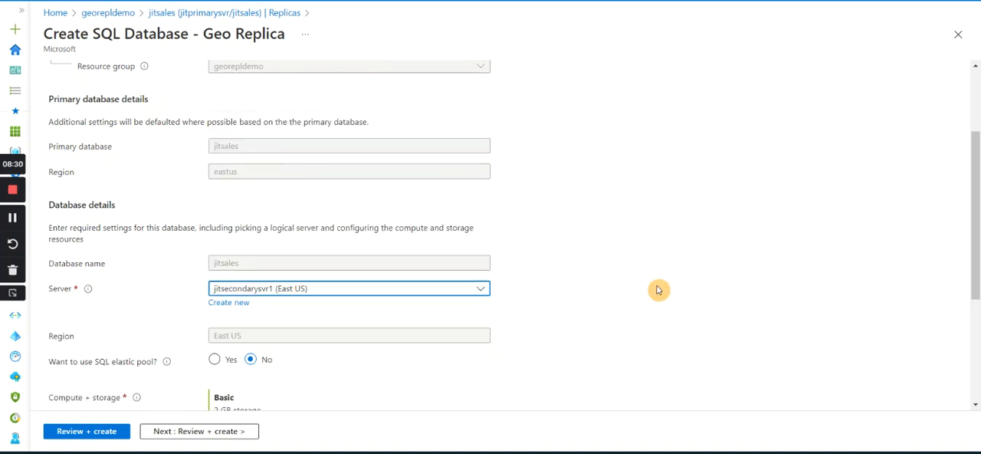
pyautogui.scroll(-5, 667, 283)
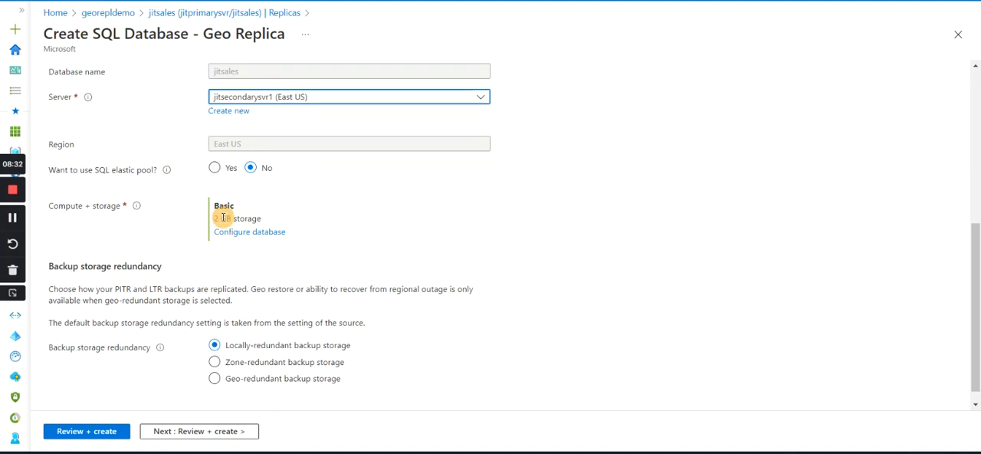
pyautogui.scroll(2, 349, 207)
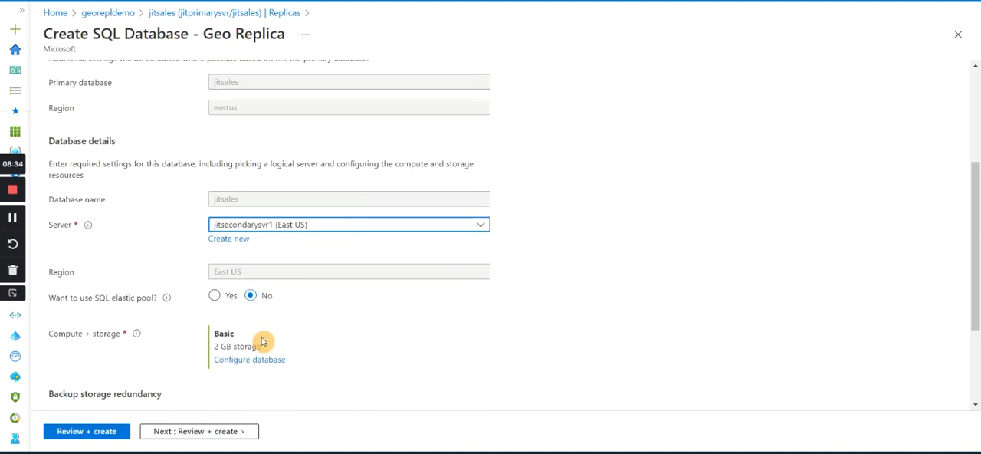
pyautogui.scroll(2, 357, 307)
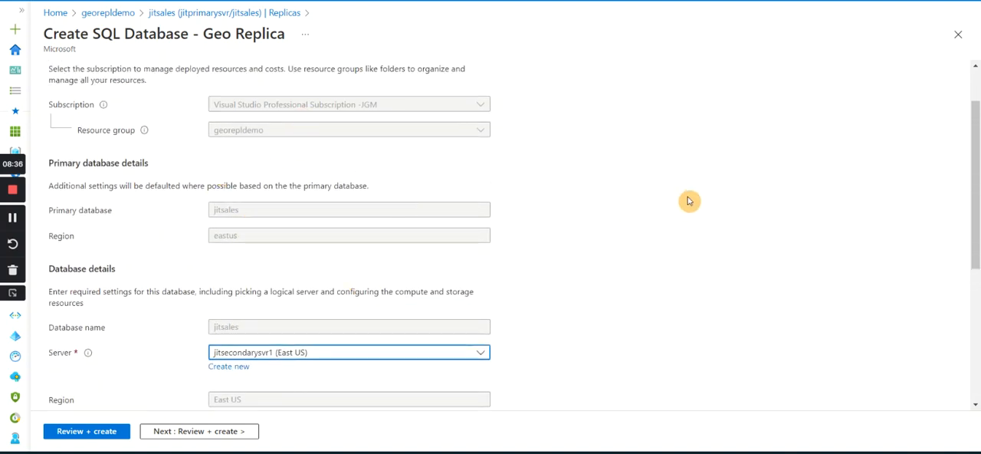
pyautogui.scroll(-2, 687, 201)
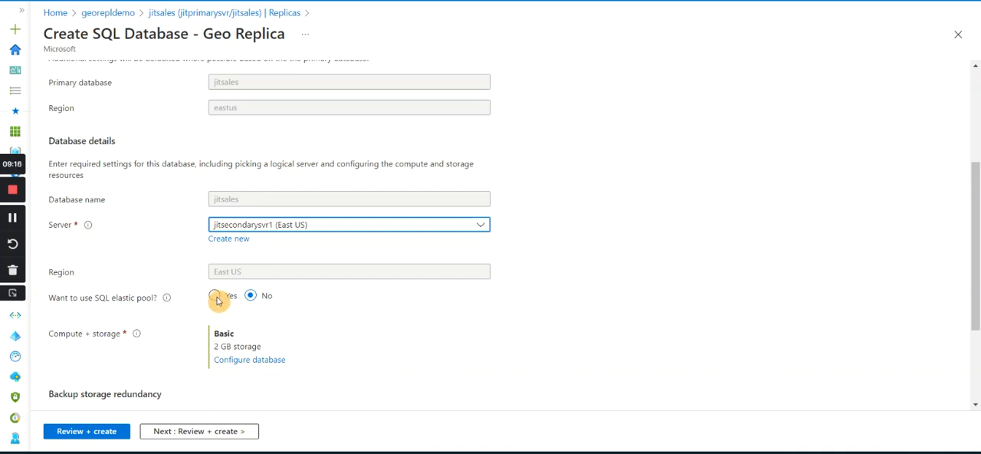
pyautogui.scroll(-1, 229, 349)
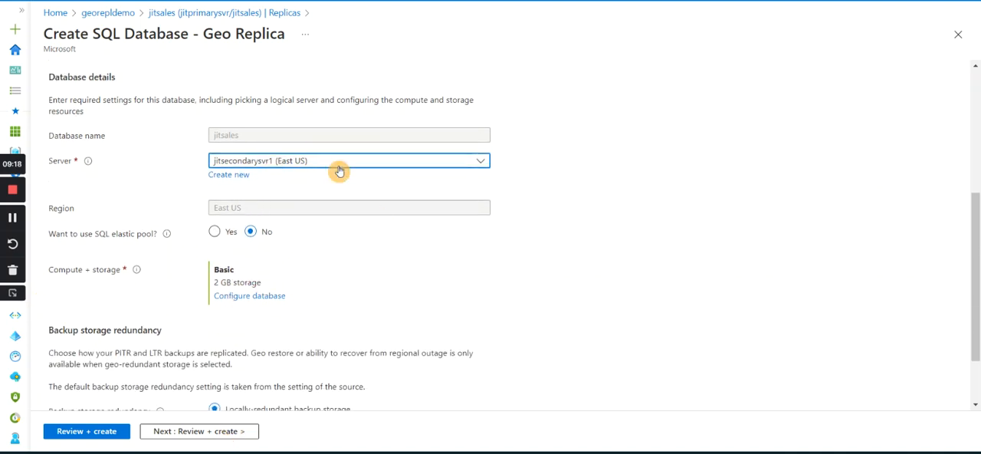
pyautogui.scroll(-2, 284, 329)
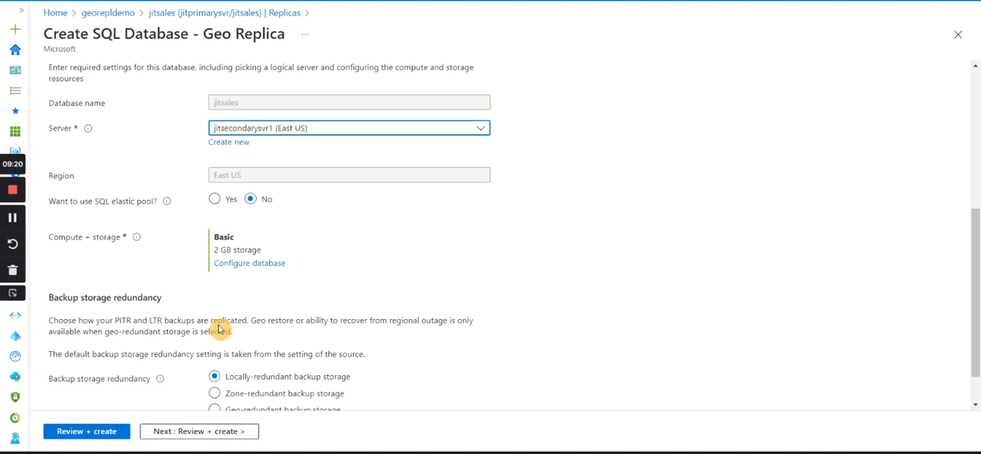
# Review and create the geo replica on jitsecondarysvr1, and open the replicas page of the deployed database.
pyautogui.click(204, 431)
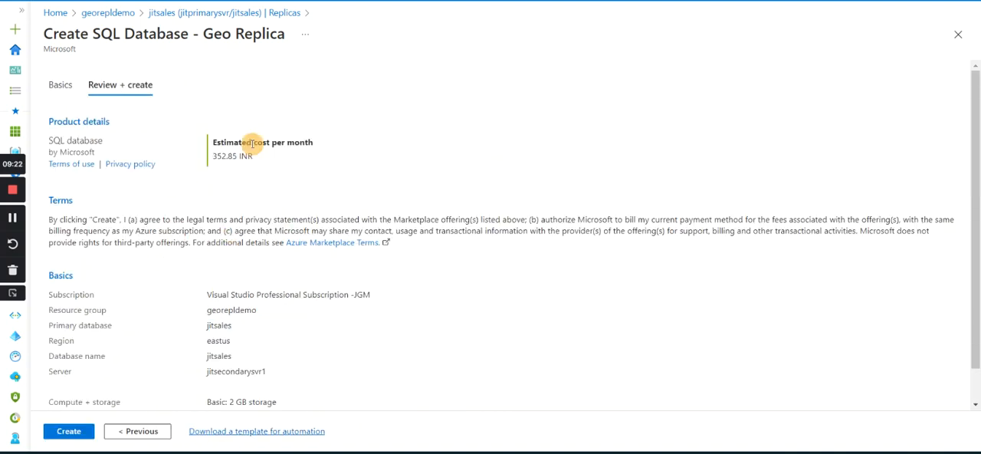
pyautogui.click(71, 431)
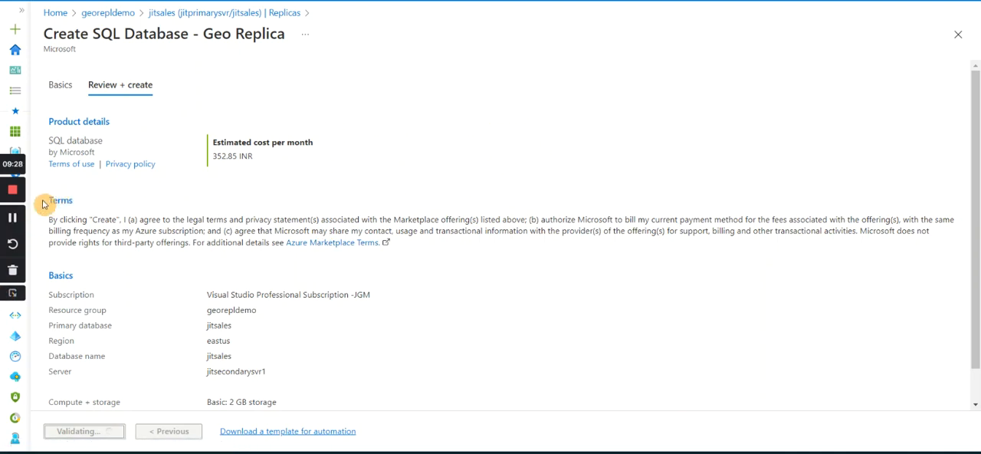
pyautogui.click(13, 218)
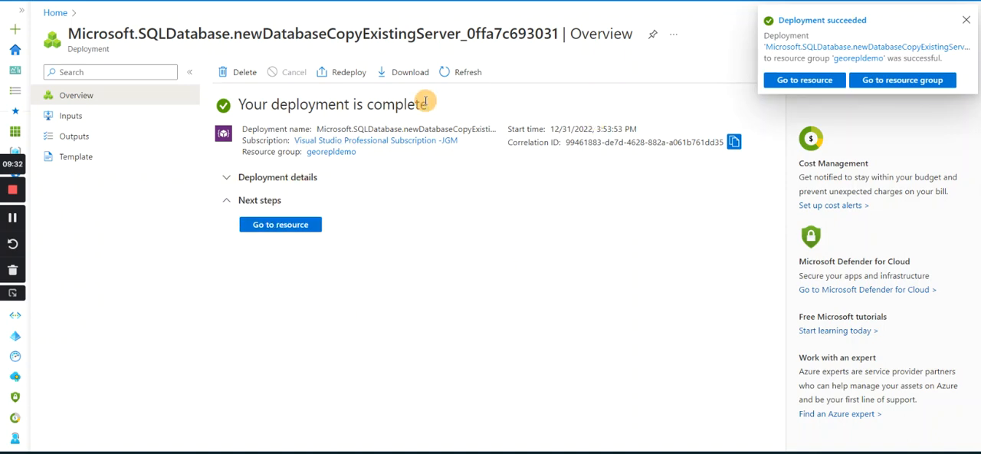
pyautogui.click(292, 230)
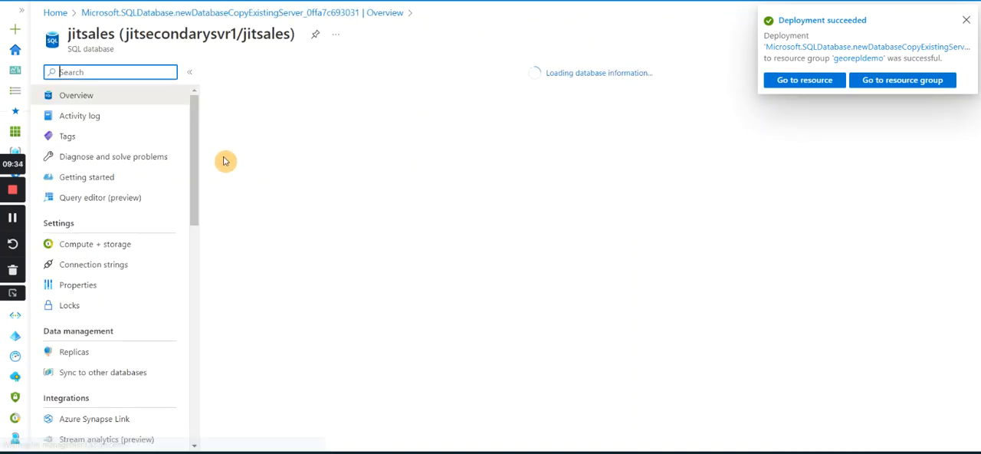
pyautogui.click(69, 354)
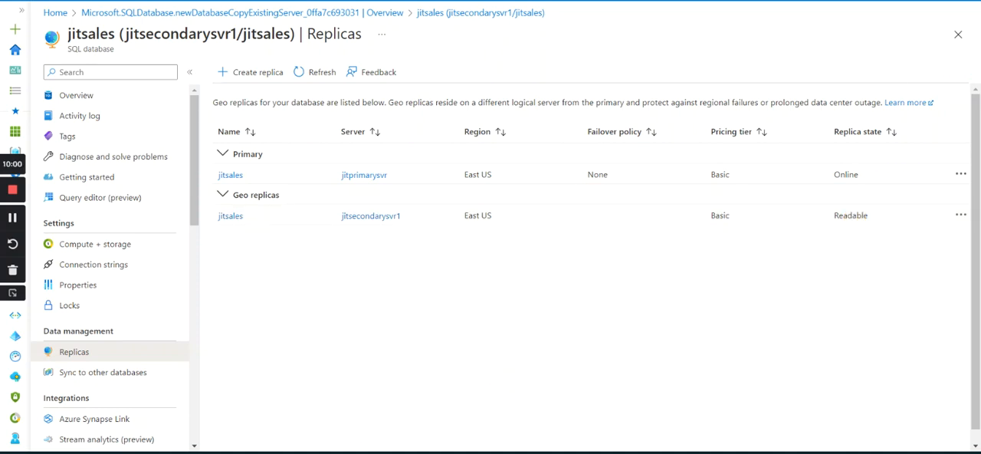
pyautogui.moveTo(496, 452)
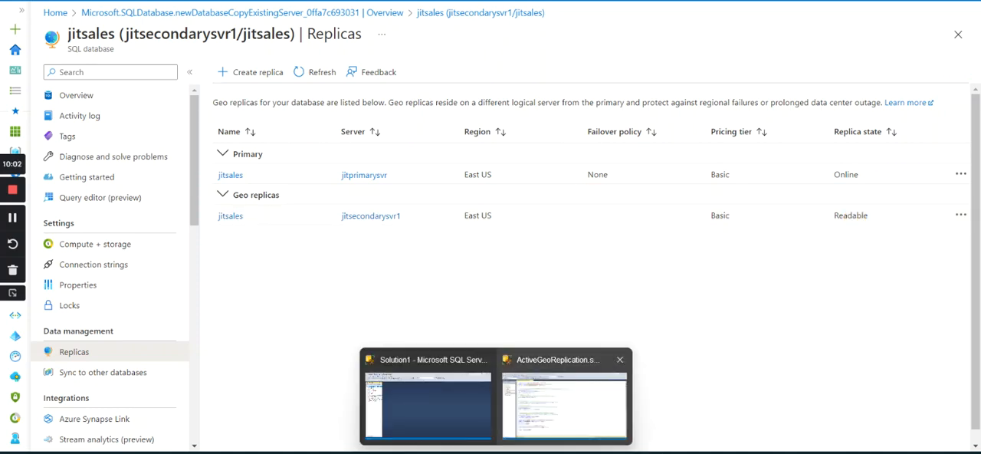
pyautogui.click(637, 452)
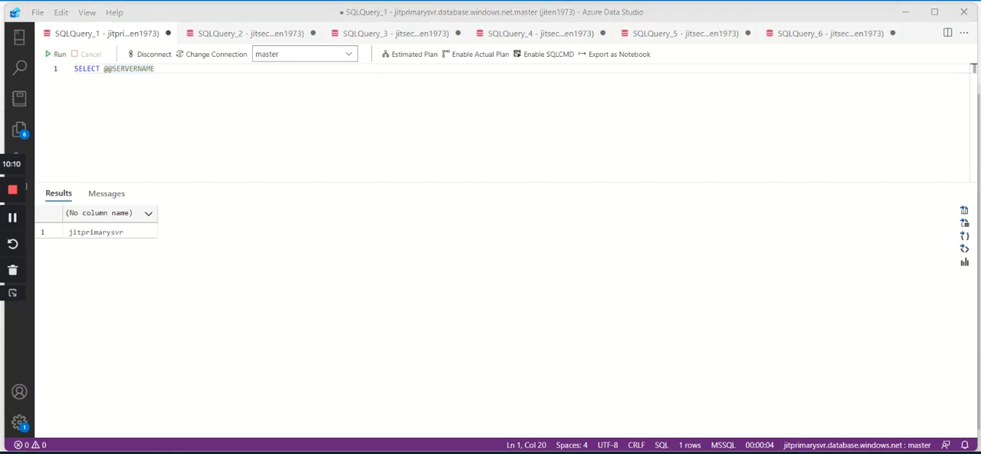
pyautogui.click(290, 105)
pyautogui.press('Return')
pyautogui.press('Return')
pyautogui.press('Return')
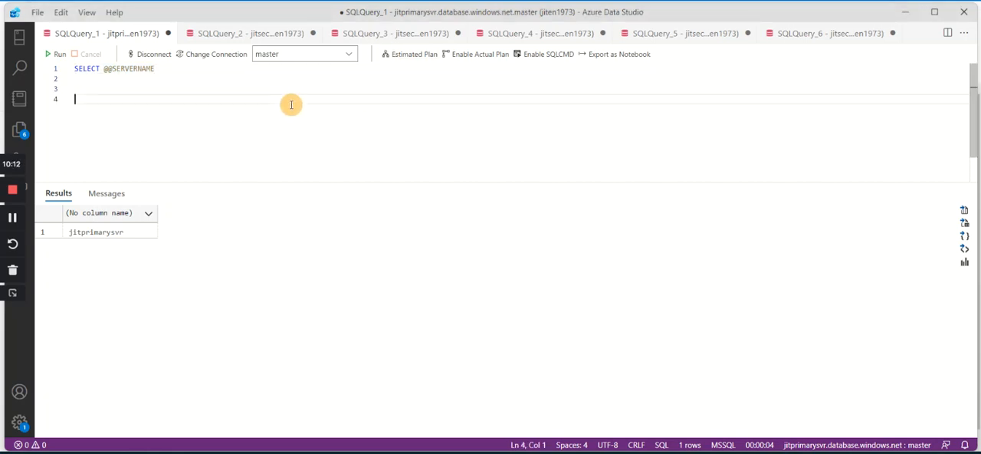
pyautogui.write('ALTER DATABASE jitsales ADD SECONDARY ON SERVER jitsecondaryus WITH ( ALLOW_CONNECTIONS = ALL )')
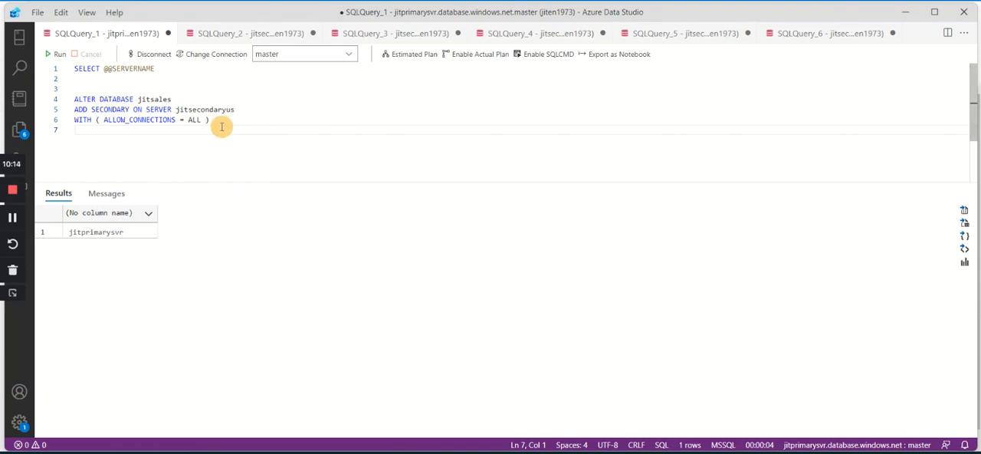
# Change the secondary server name in the ALTER DATABASE statement to jitsecondarysvr2.
pyautogui.click(253, 110)
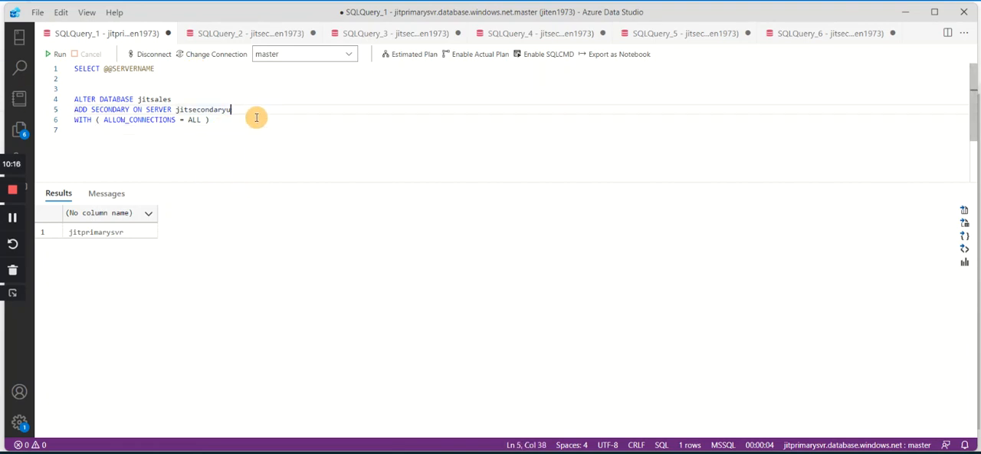
pyautogui.write('SVR')
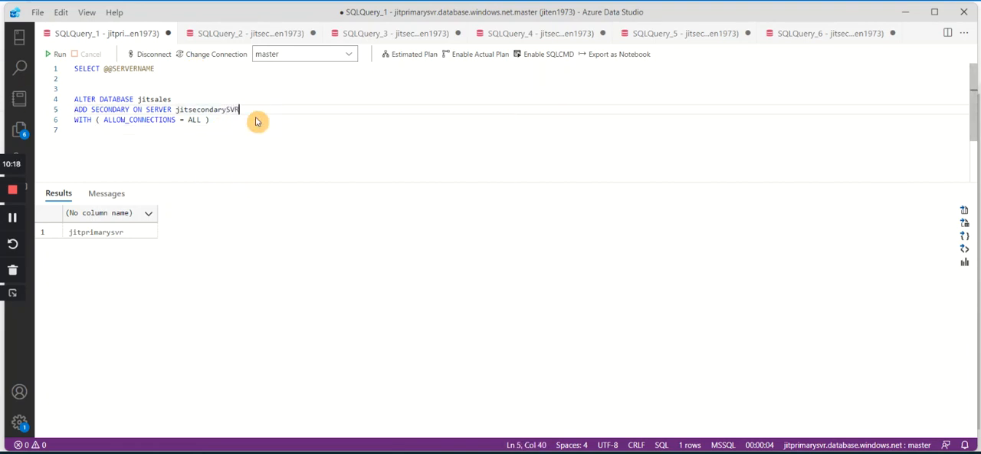
pyautogui.write('R')
pyautogui.press('Tab')
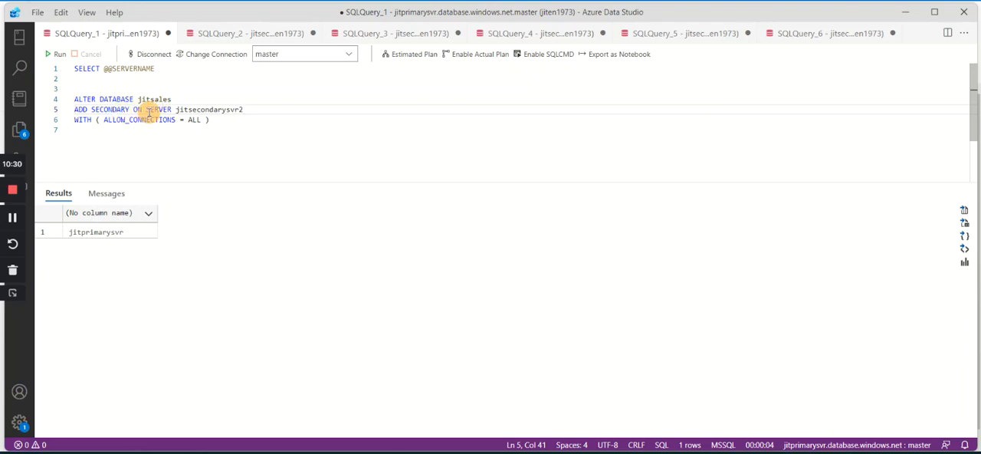
pyautogui.moveTo(248, 110); pyautogui.dragTo(190, 112)
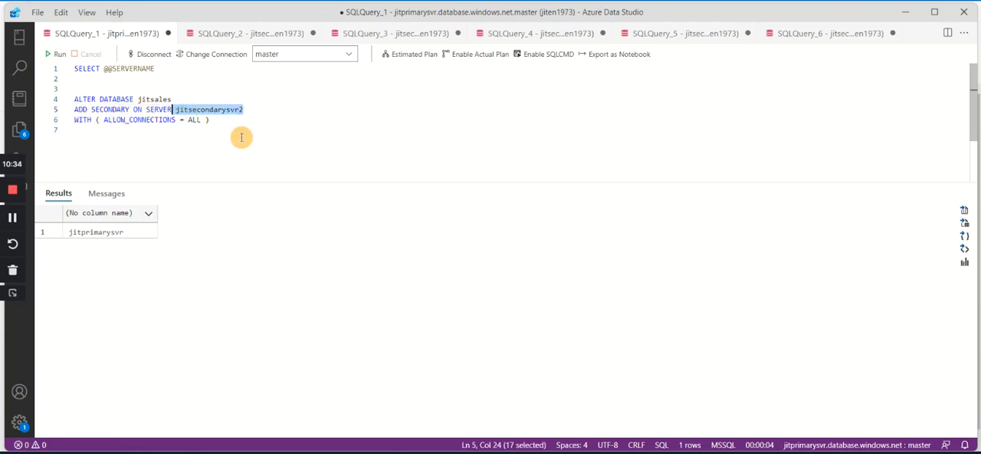
# Run only the ALTER DATABASE statement to add jitsecondarysvr2 as a secondary for jitsales.
pyautogui.moveTo(241, 127); pyautogui.dragTo(45, 99)
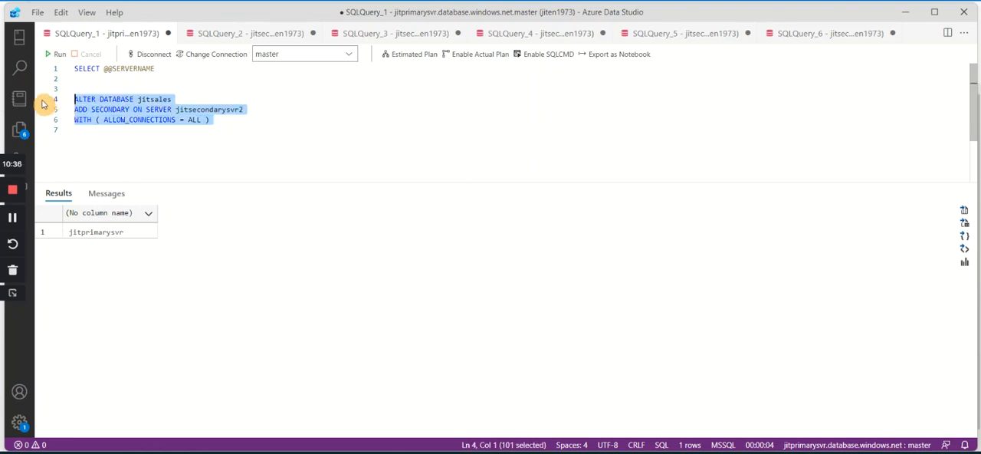
pyautogui.click(243, 89)
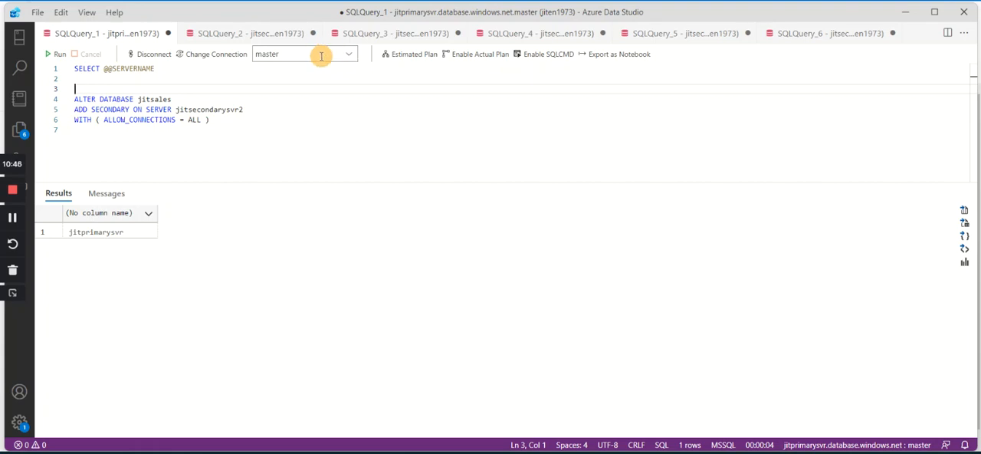
pyautogui.moveTo(214, 119); pyautogui.dragTo(70, 101)
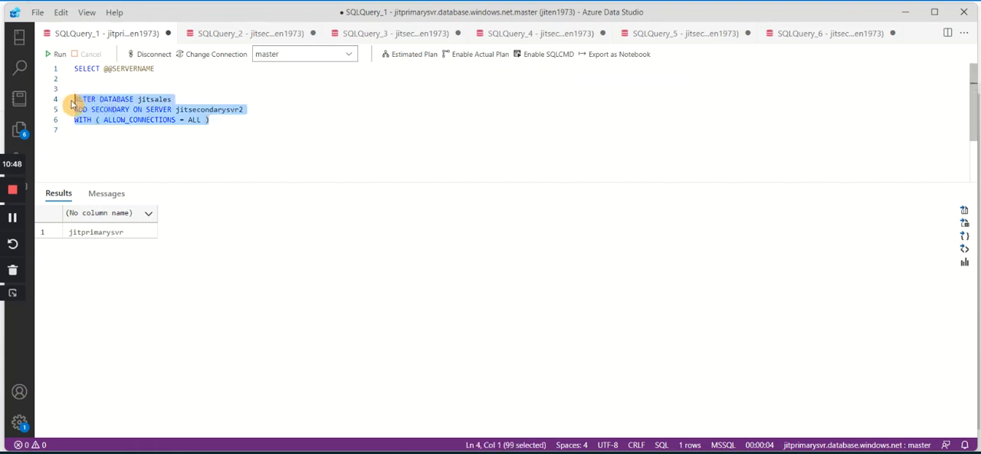
pyautogui.click(57, 55)
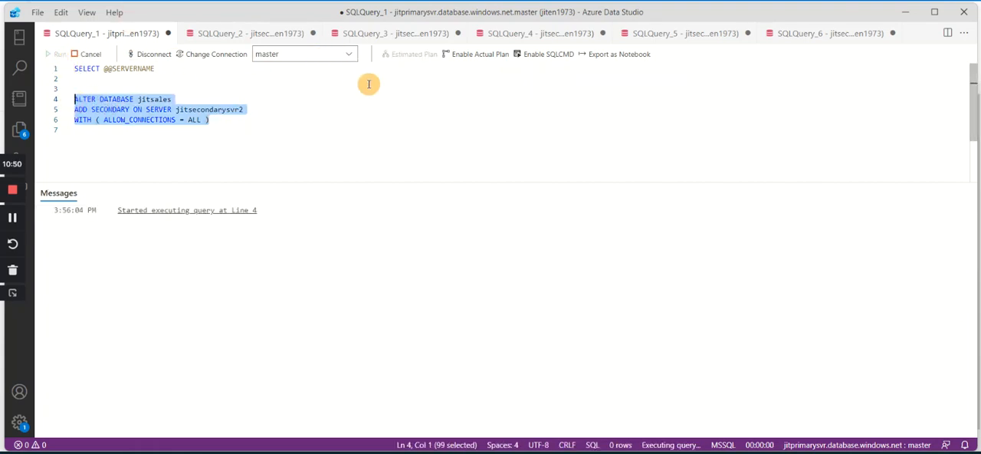
# Change the secondary server in the ALTER DATABASE statement to jitsecondarysvr3 and run only that statement.
pyautogui.click(261, 110)
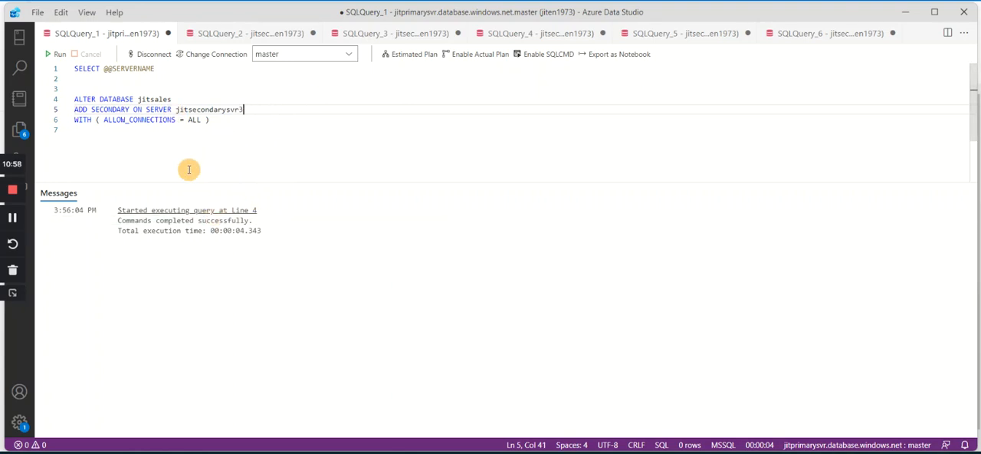
pyautogui.moveTo(210, 122); pyautogui.dragTo(72, 100)
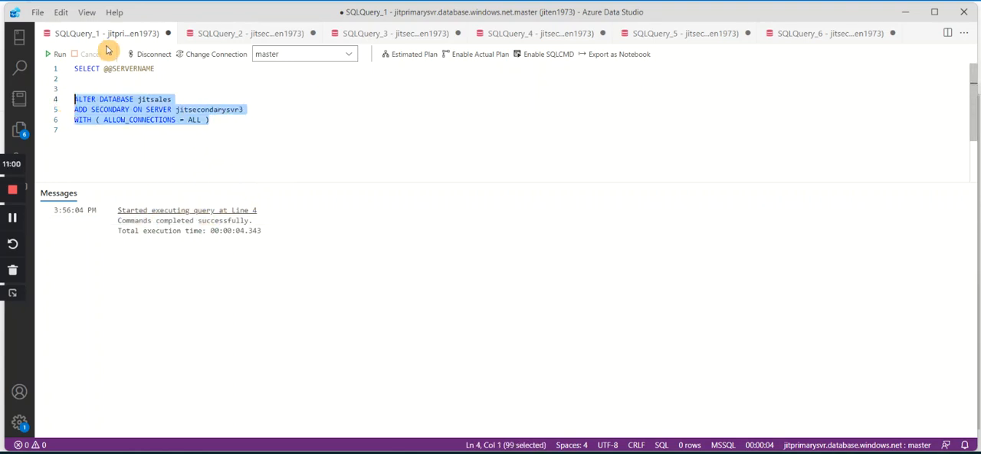
pyautogui.click(51, 51)
# Change the secondary server in the ALTER DATABASE statement to jitsecondarysvr4 and run only that statement.
pyautogui.click(261, 112)
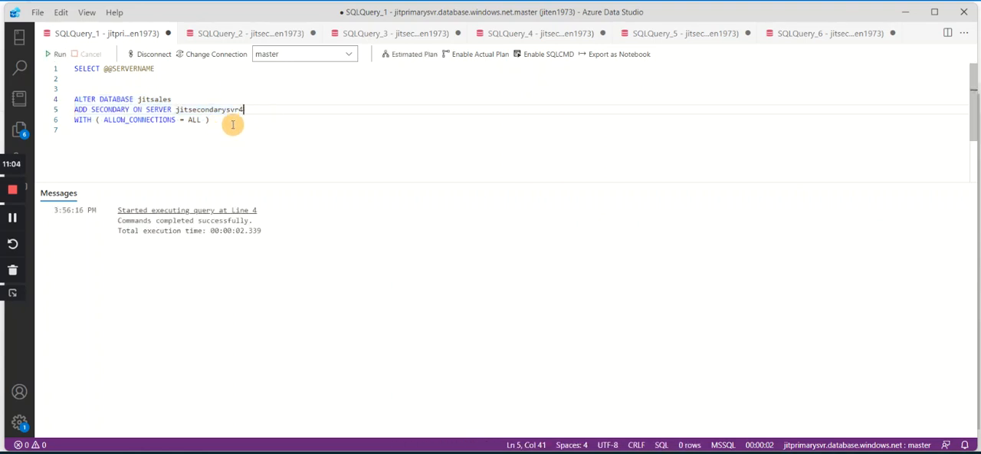
pyautogui.moveTo(222, 120); pyautogui.dragTo(62, 98)
pyautogui.click(55, 54)
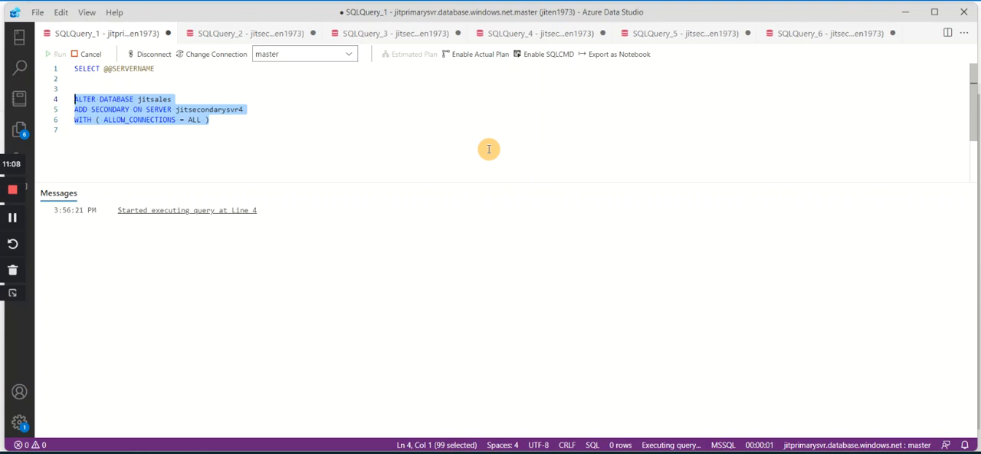
pyautogui.click(309, 128)
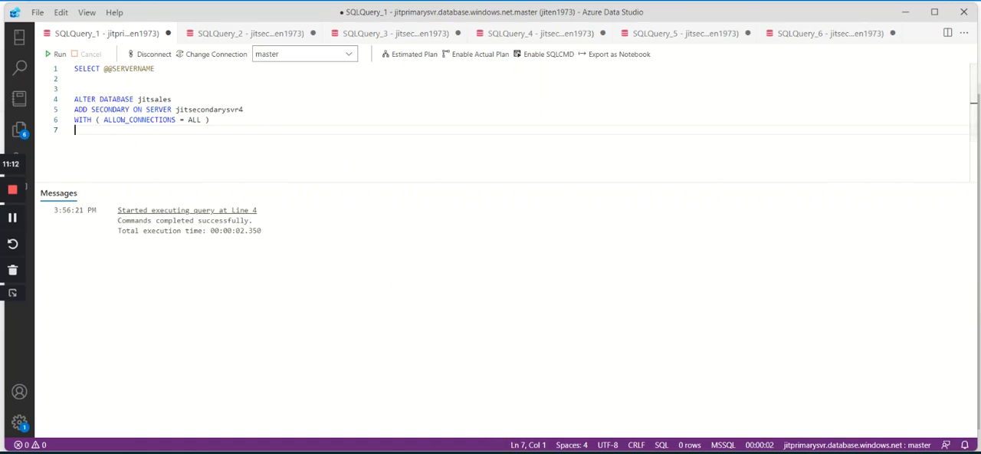
# Switch to the Azure portal and refresh the geo replicas list of jitsales to check the added secondaries.
pyautogui.hotkey('alt', 'Tab')
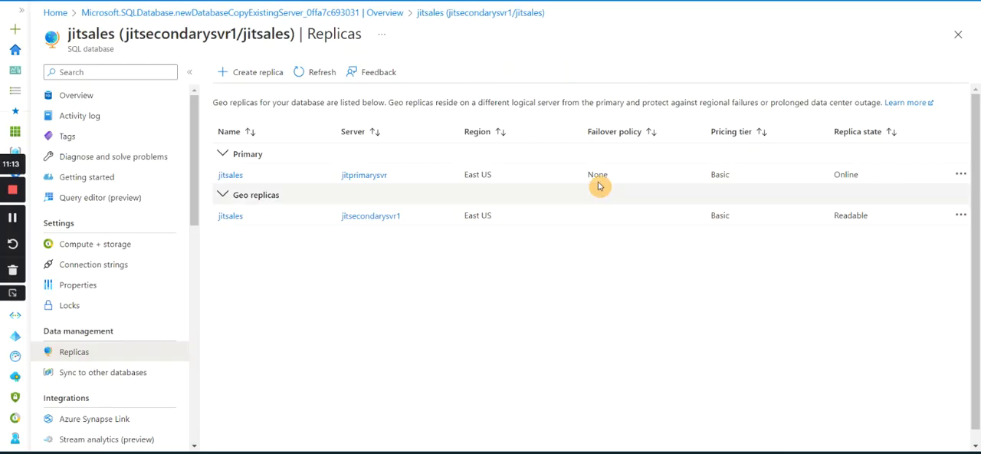
pyautogui.click(323, 74)
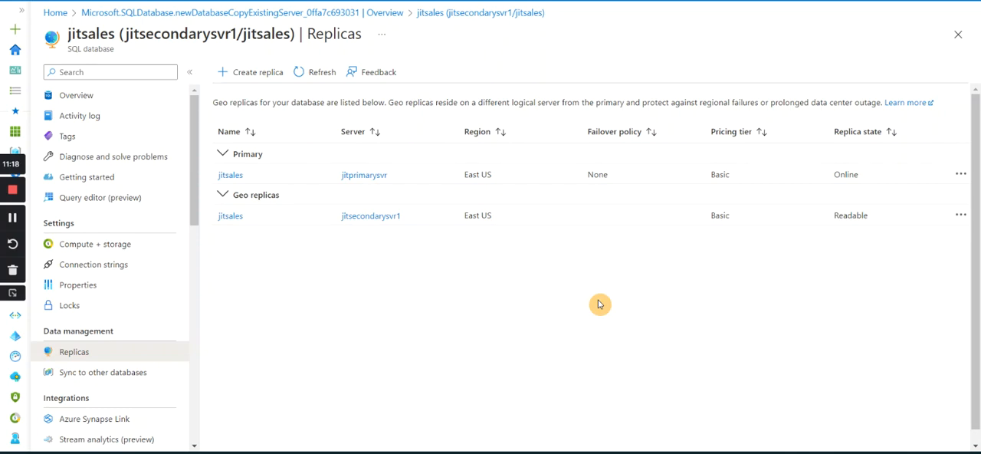
pyautogui.click(321, 74)
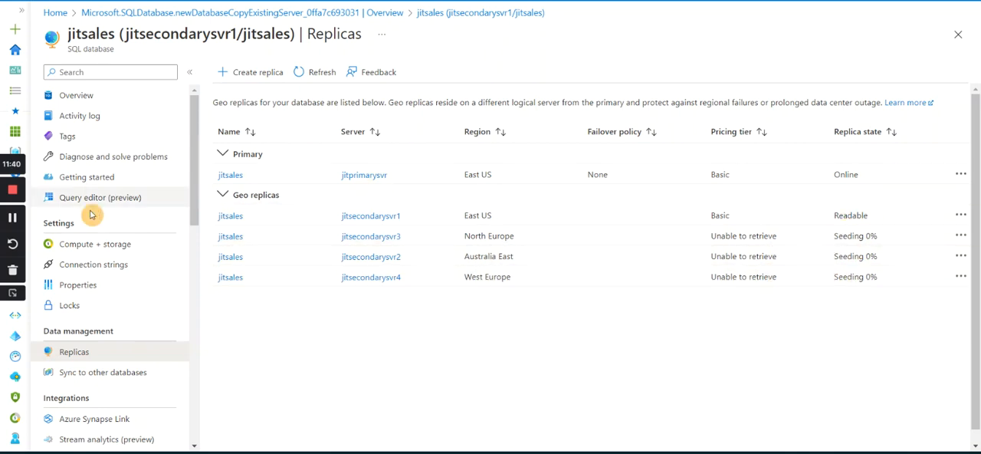
pyautogui.click(12, 221)
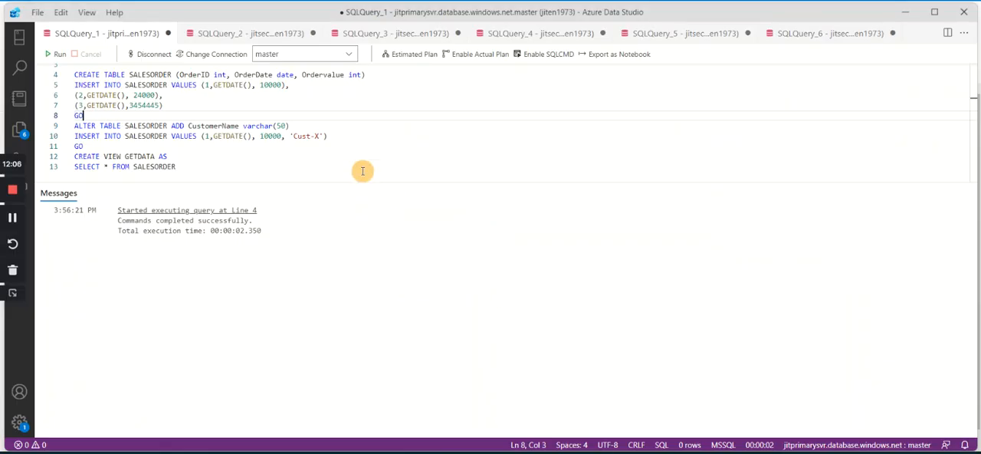
pyautogui.scroll(1, 230, 126)
pyautogui.click(141, 88)
pyautogui.press('Return')
pyautogui.press('Return')
pyautogui.press('Return')
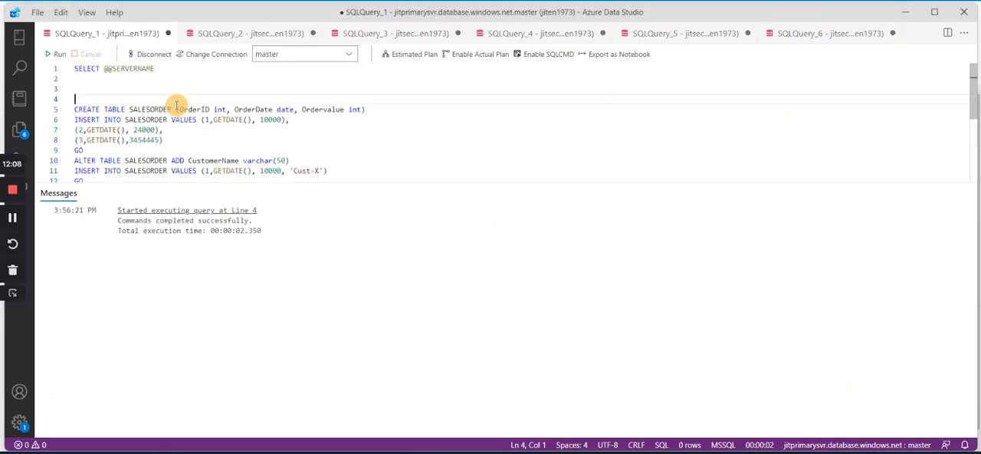
pyautogui.press('Up')
pyautogui.press('Up')
pyautogui.write('select * from sys.geo_replication_links --Master Level select * from sys.dm_geo_replication_link_status --Database Level')
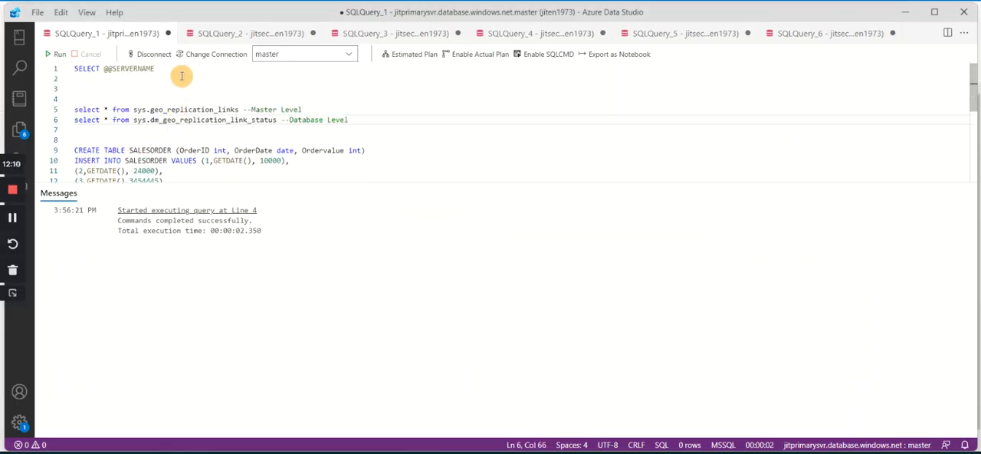
# Run only the sys.geo_replication_links query against master and examine all result columns, widening partner_server to read the full server names.
pyautogui.moveTo(306, 109); pyautogui.dragTo(49, 107)
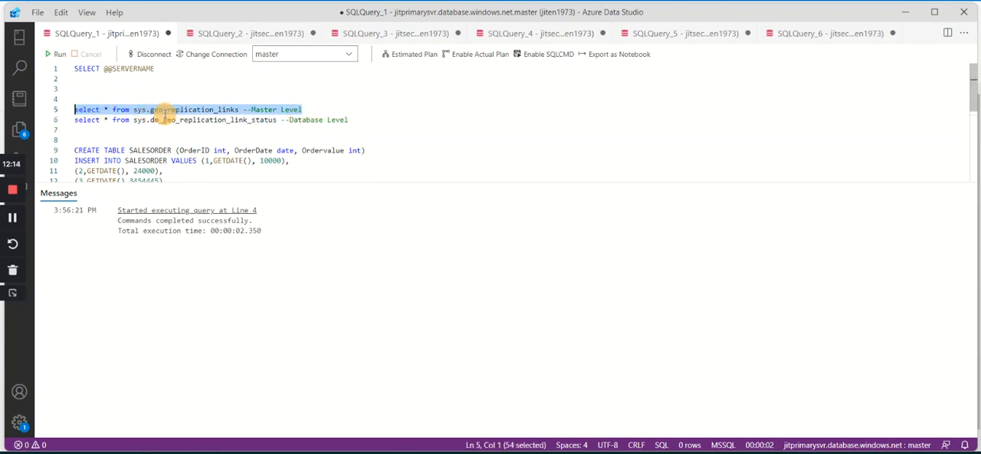
pyautogui.click(55, 54)
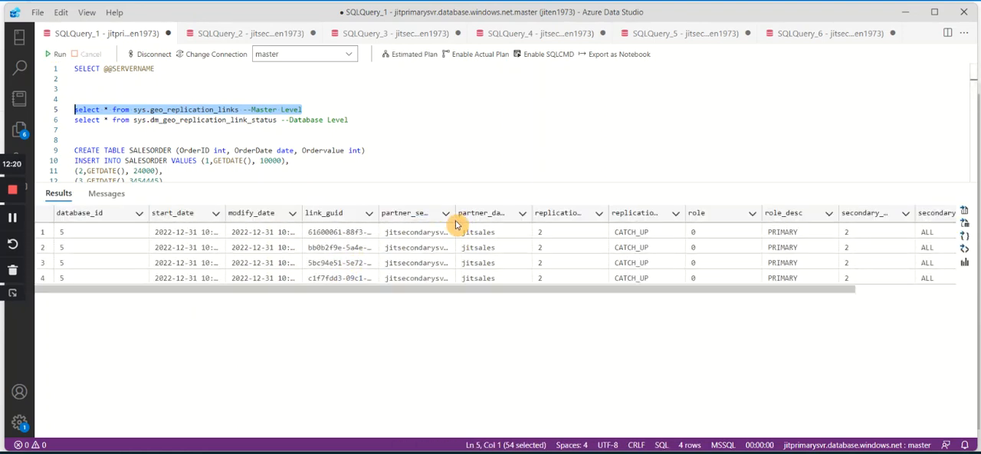
pyautogui.moveTo(453, 212); pyautogui.dragTo(522, 213)
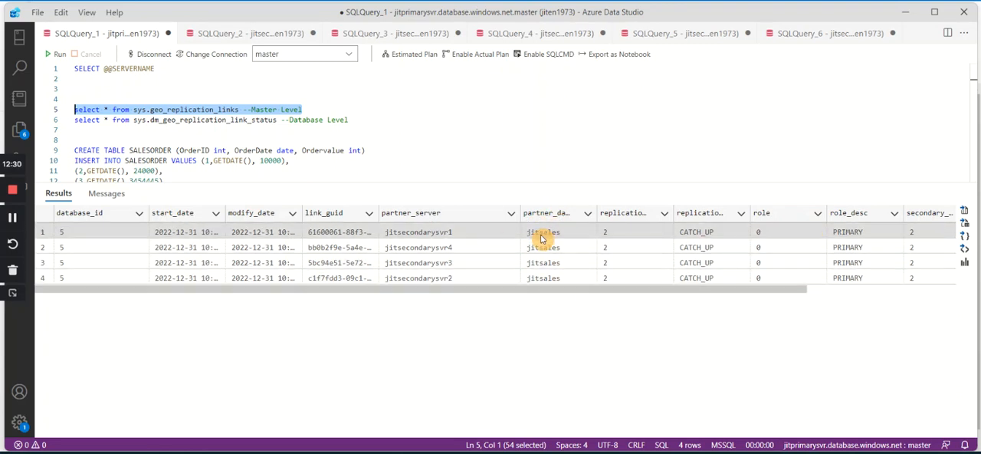
pyautogui.moveTo(648, 289); pyautogui.dragTo(711, 290)
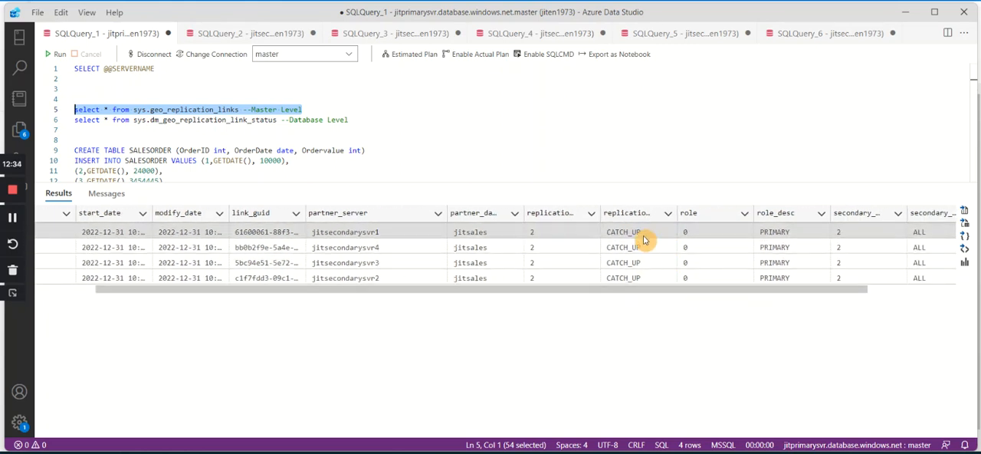
pyautogui.moveTo(672, 289); pyautogui.dragTo(843, 292)
# Set the query's database to jitsales, run only the sys.dm_geo_replication_link_status query, and examine its replication lag, state and last commit columns.
pyautogui.click(342, 78)
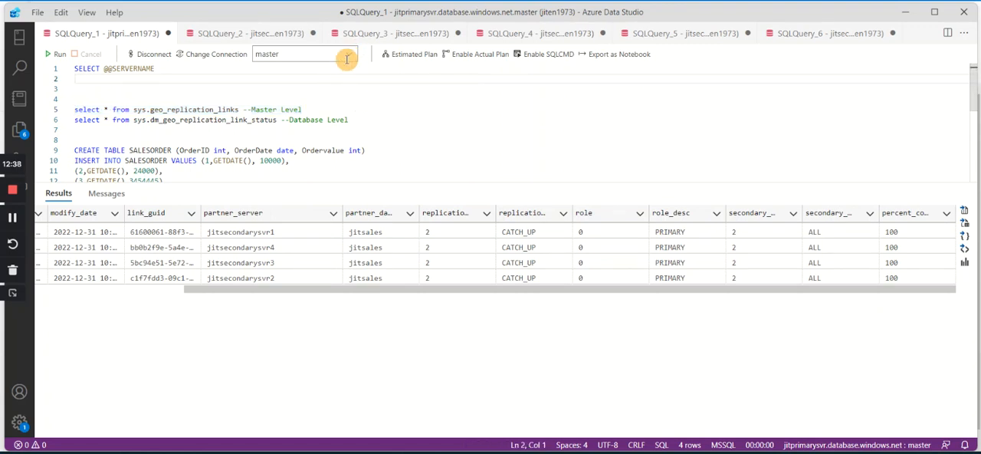
pyautogui.click(347, 52)
pyautogui.click(281, 69)
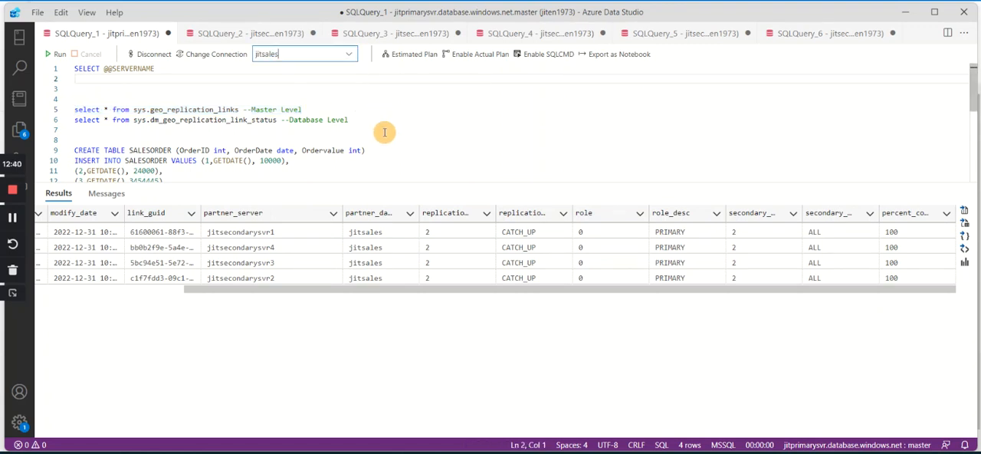
pyautogui.moveTo(351, 121); pyautogui.dragTo(23, 120)
pyautogui.click(57, 54)
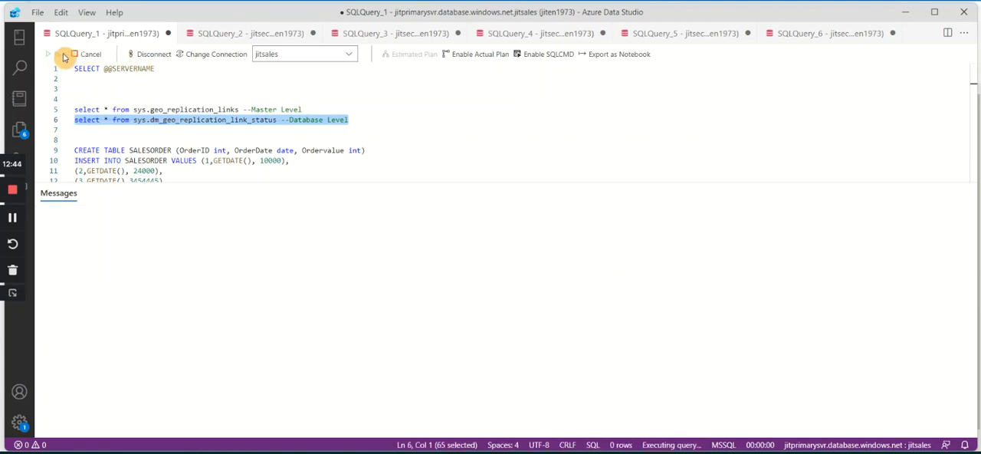
pyautogui.click(253, 247)
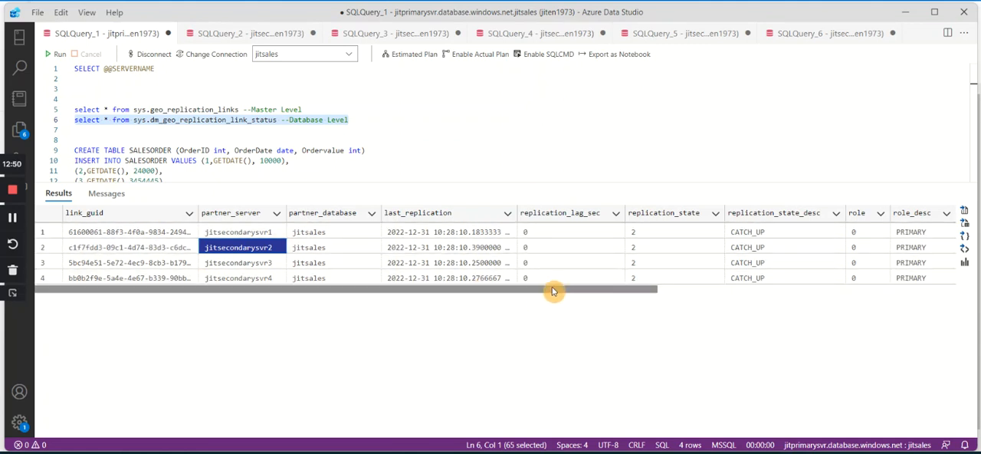
pyautogui.moveTo(553, 291); pyautogui.dragTo(613, 300)
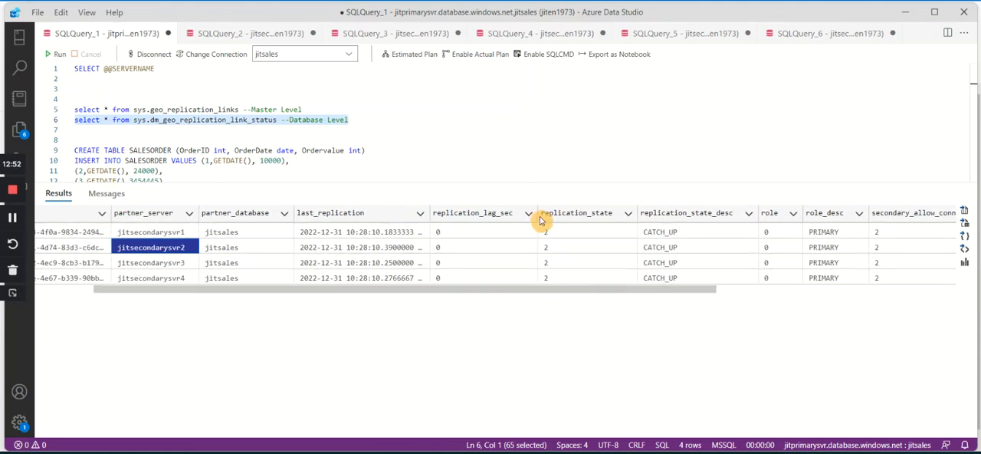
pyautogui.moveTo(537, 216); pyautogui.dragTo(592, 210)
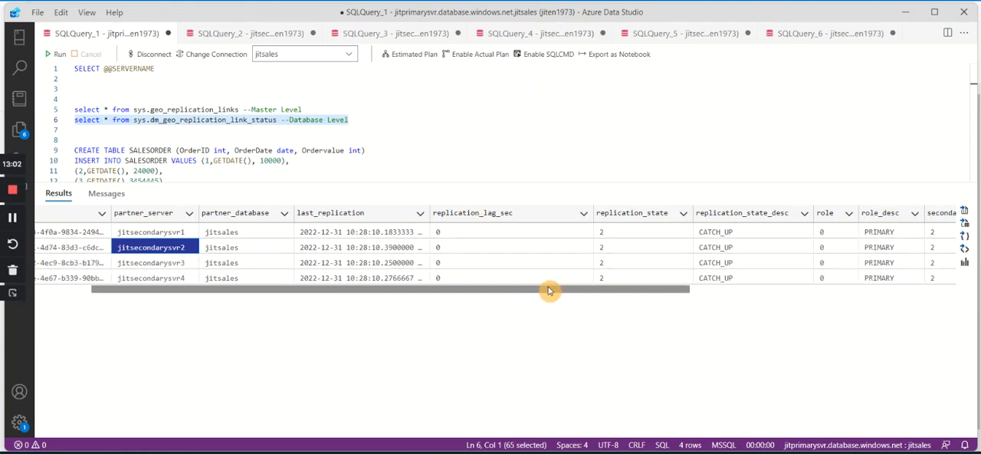
pyautogui.moveTo(549, 289); pyautogui.dragTo(832, 309)
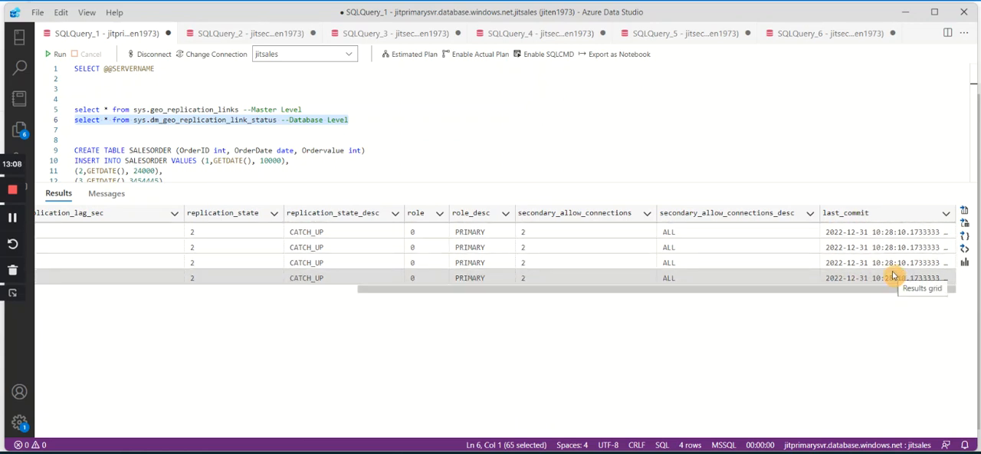
# Delete the two geo-replication status queries from SQLQuery_1.
pyautogui.click(389, 119)
pyautogui.moveTo(390, 119); pyautogui.dragTo(40, 106)
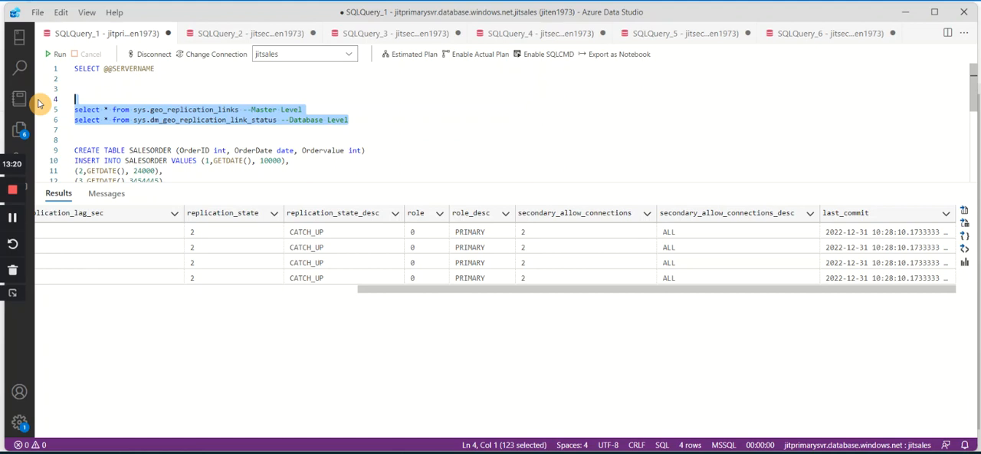
pyautogui.press('Delete')
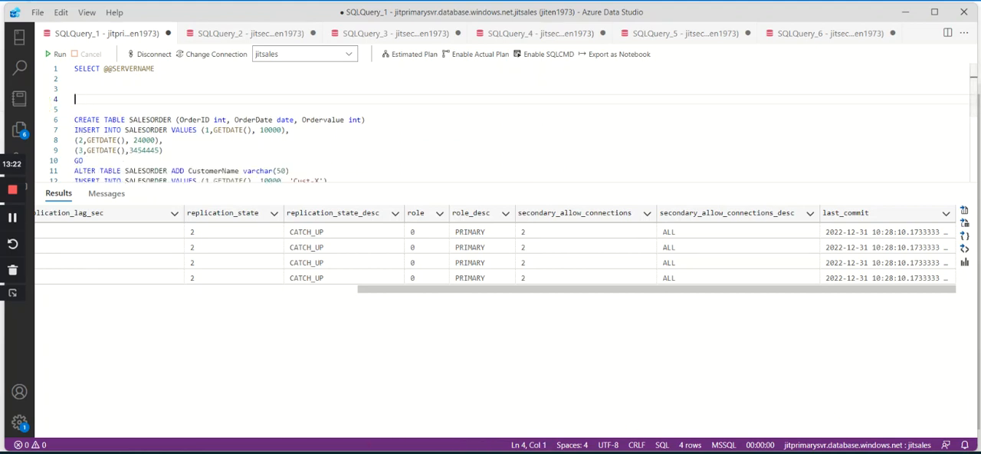
# Switch to the Azure portal and try to create a fifth geo replica of jitsales on server jitsecondarysvr5 (UK South).
pyautogui.hotkey('alt', 'Tab')
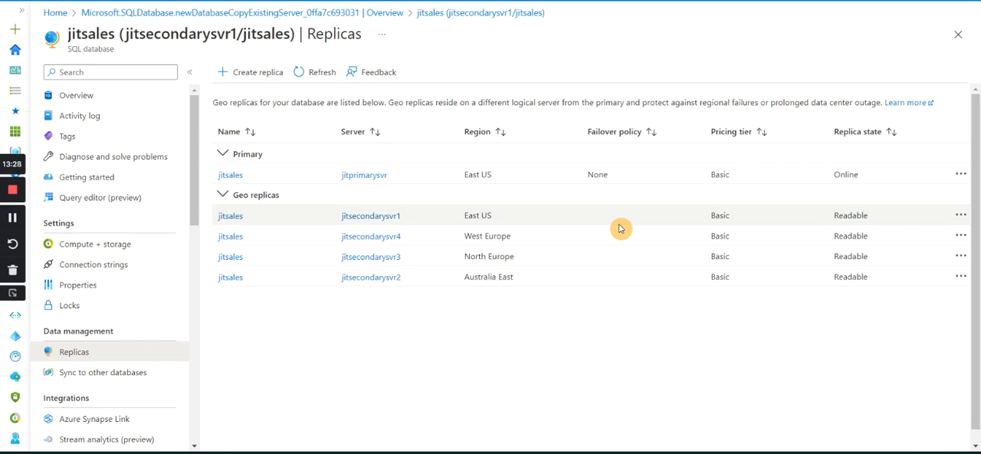
pyautogui.click(255, 77)
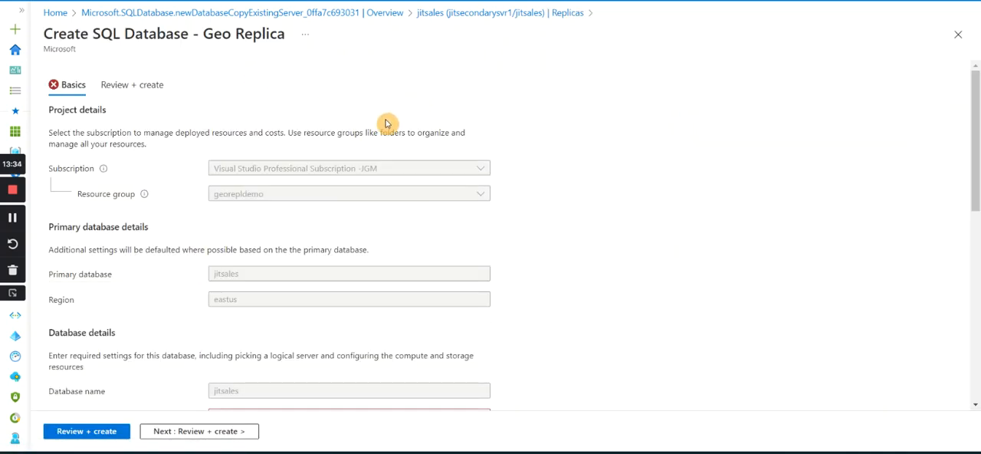
pyautogui.scroll(-2, 333, 189)
pyautogui.scroll(-1, 333, 189)
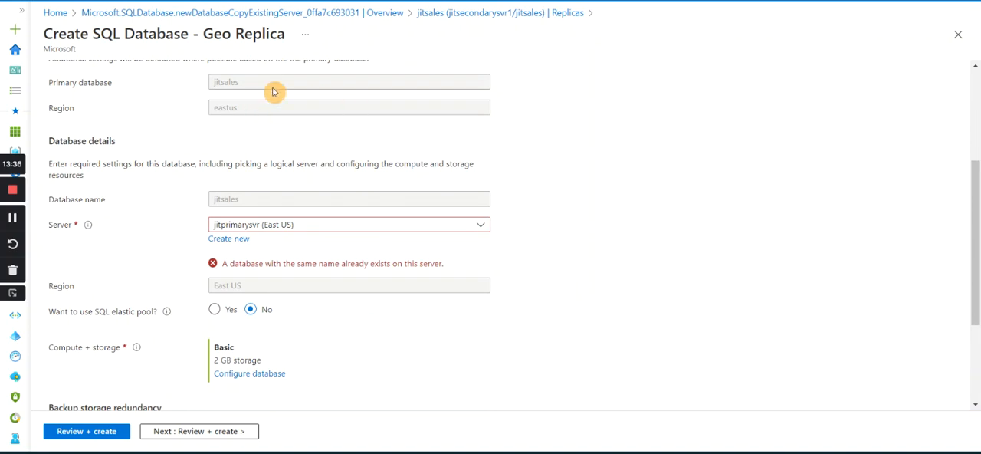
pyautogui.scroll(5, 388, 140)
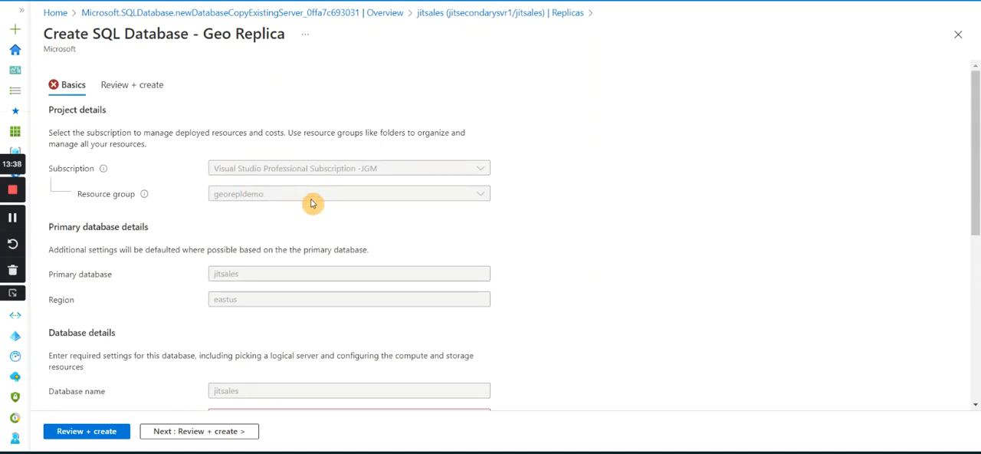
pyautogui.scroll(-3, 307, 199)
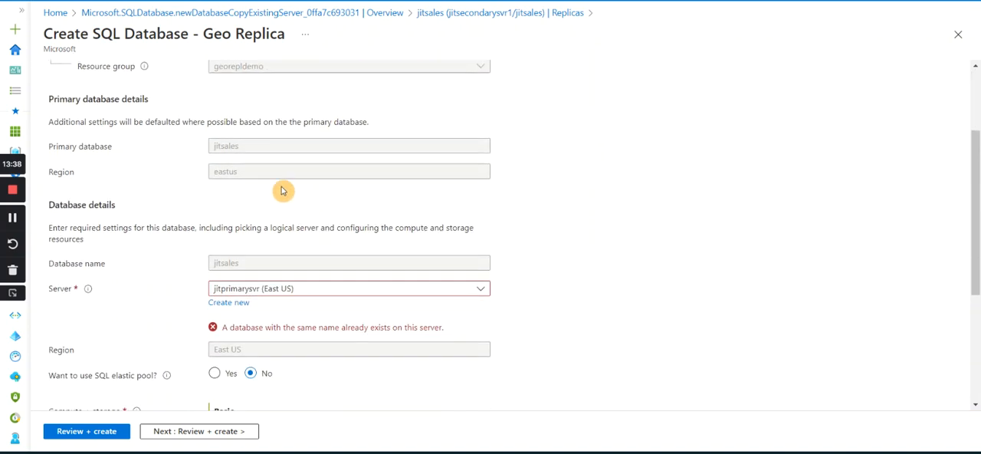
pyautogui.click(279, 291)
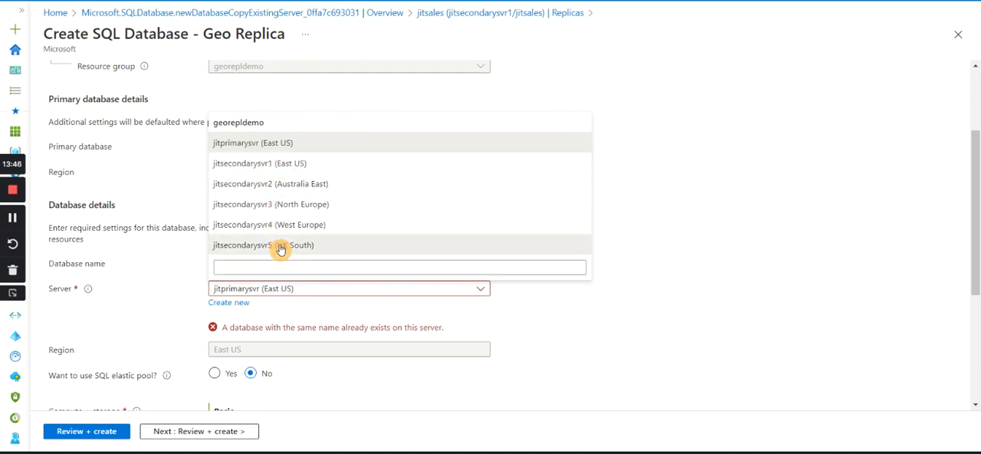
pyautogui.click(278, 245)
pyautogui.scroll(-2, 617, 257)
pyautogui.scroll(-1, 621, 261)
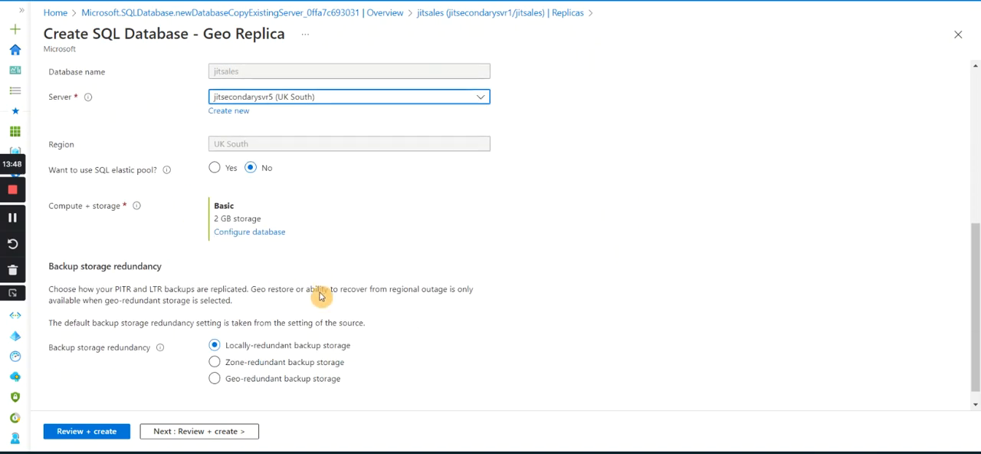
pyautogui.scroll(-1, 322, 297)
pyautogui.click(192, 431)
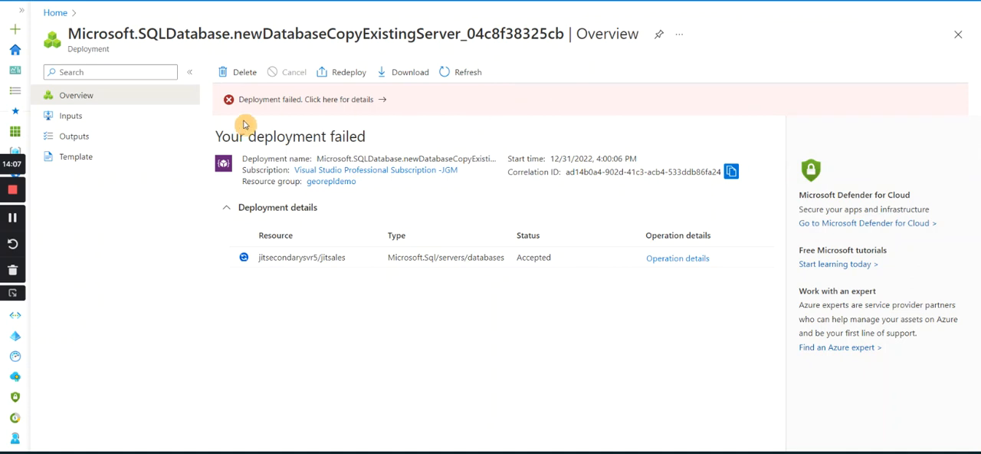
# Open the error details of the jitsecondarysvr5 replica deployment, read the error summary, and close the details.
pyautogui.click(314, 100)
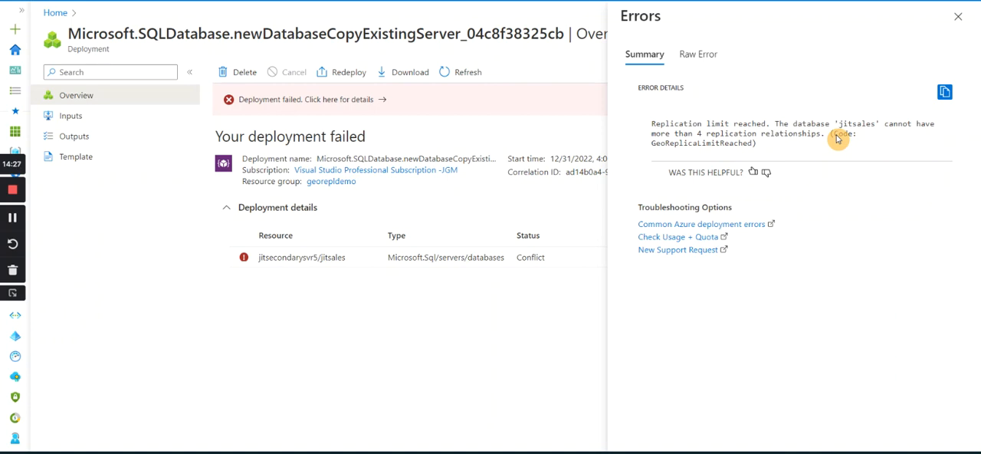
pyautogui.click(958, 17)
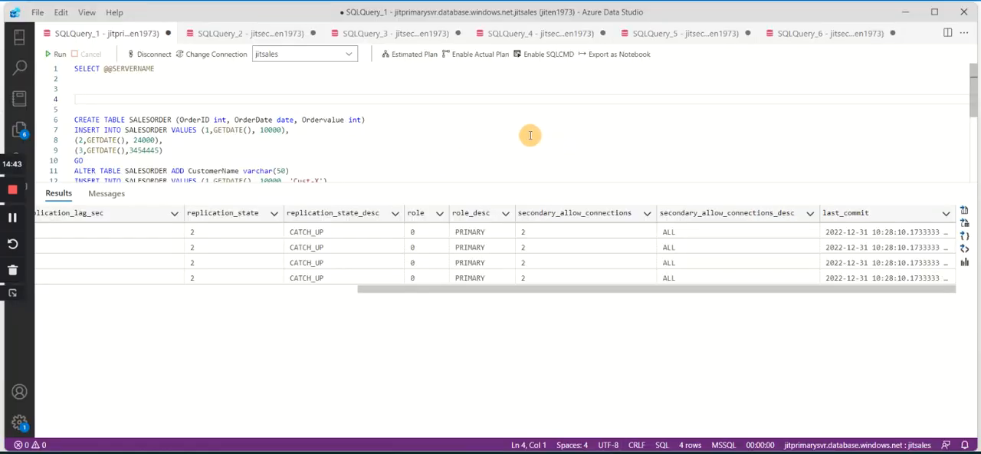
pyautogui.moveTo(156, 68); pyautogui.dragTo(73, 69)
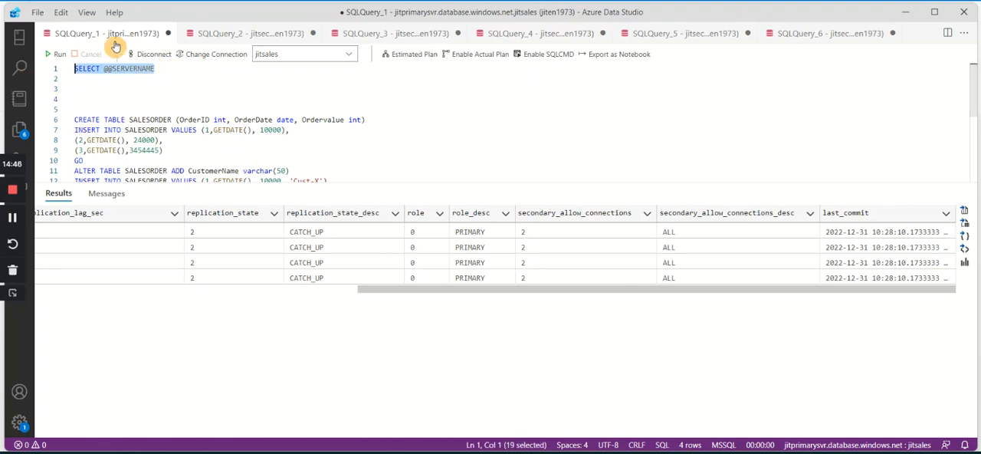
pyautogui.click(58, 55)
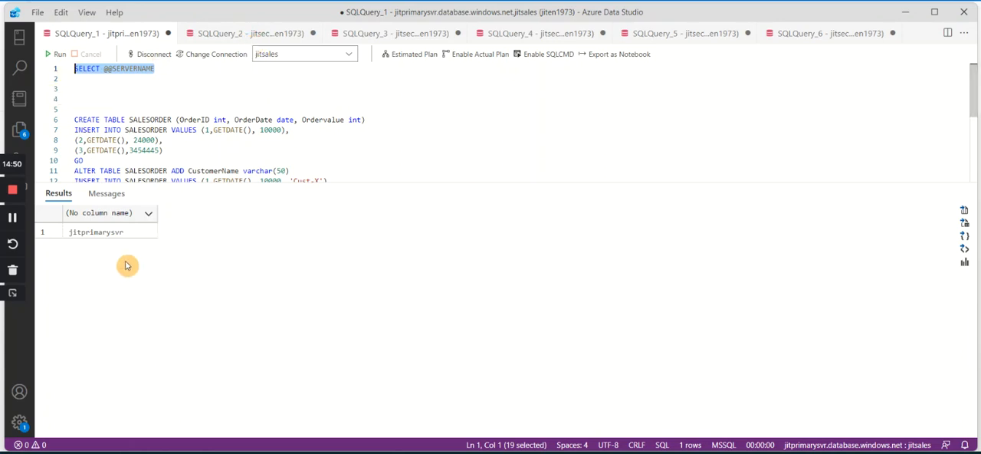
pyautogui.click(256, 34)
pyautogui.click(59, 58)
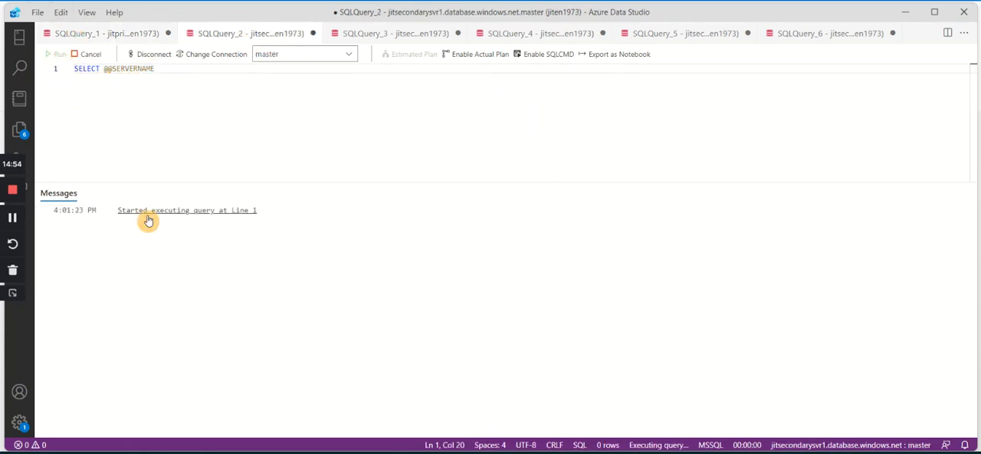
pyautogui.click(404, 34)
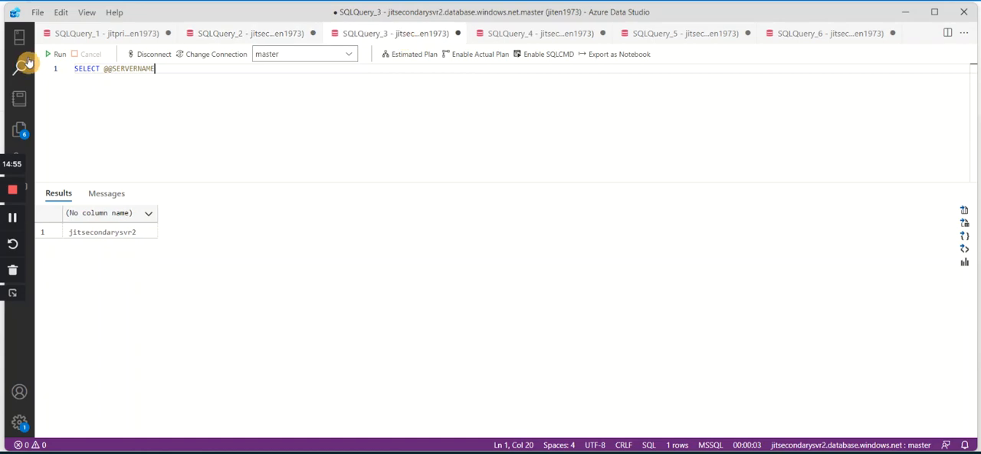
pyautogui.click(59, 54)
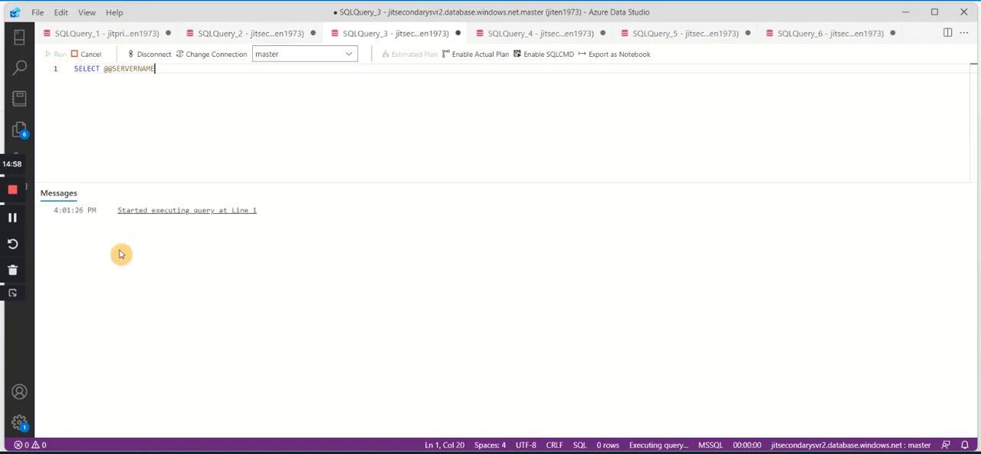
pyautogui.click(809, 35)
pyautogui.click(57, 55)
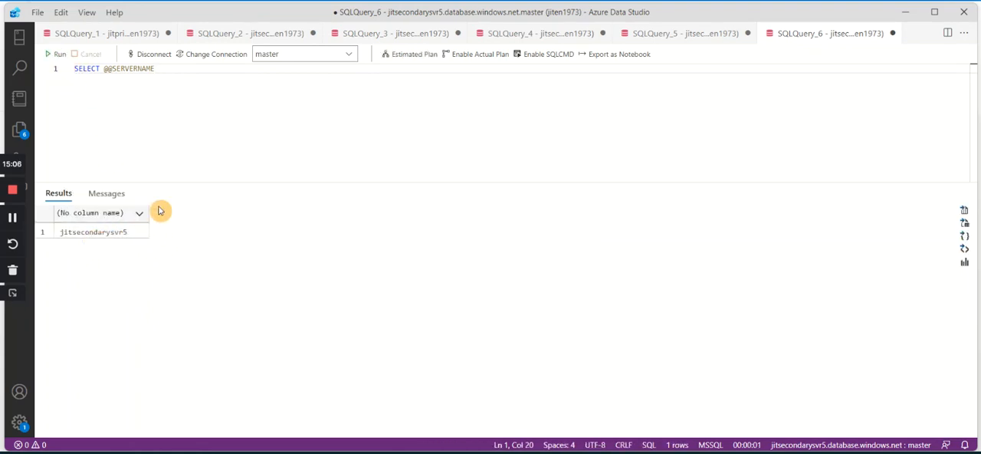
# Run only the CREATE TABLE SALESORDER statement and its three-row INSERT against jitsales in SQLQuery_1.
pyautogui.click(114, 35)
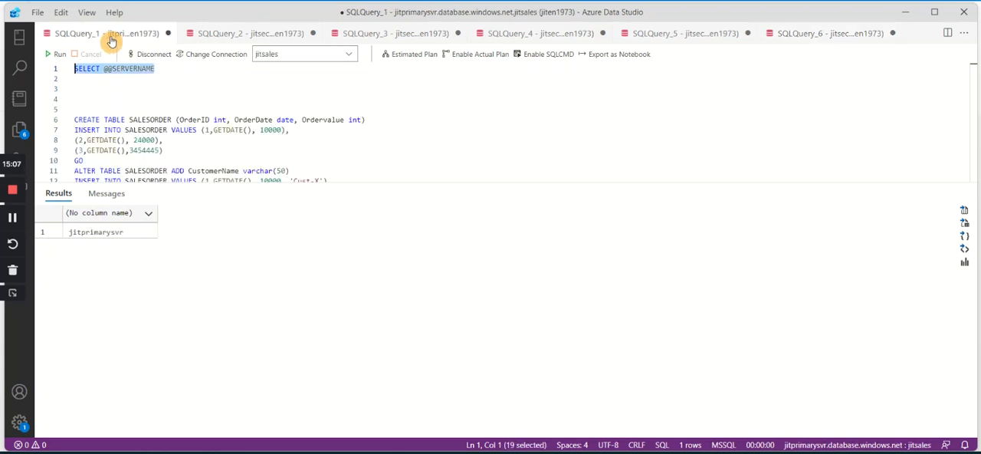
pyautogui.scroll(-2, 215, 83)
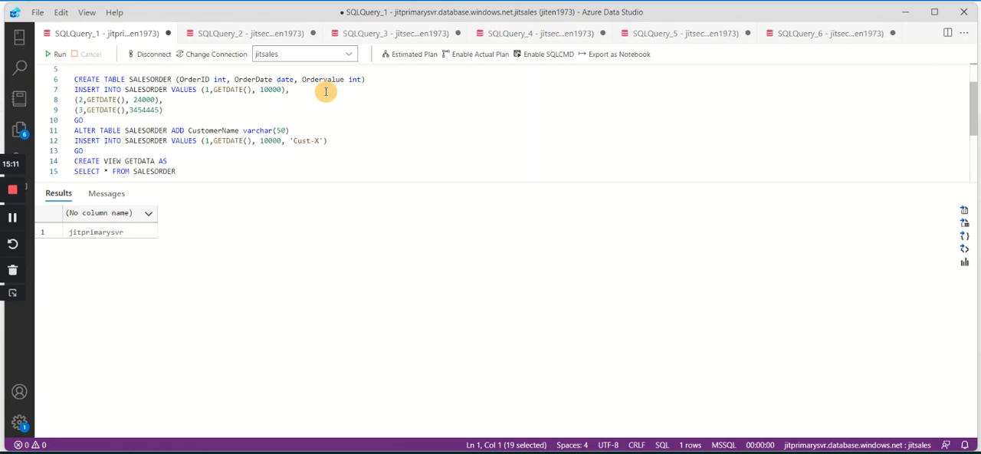
pyautogui.click(122, 89)
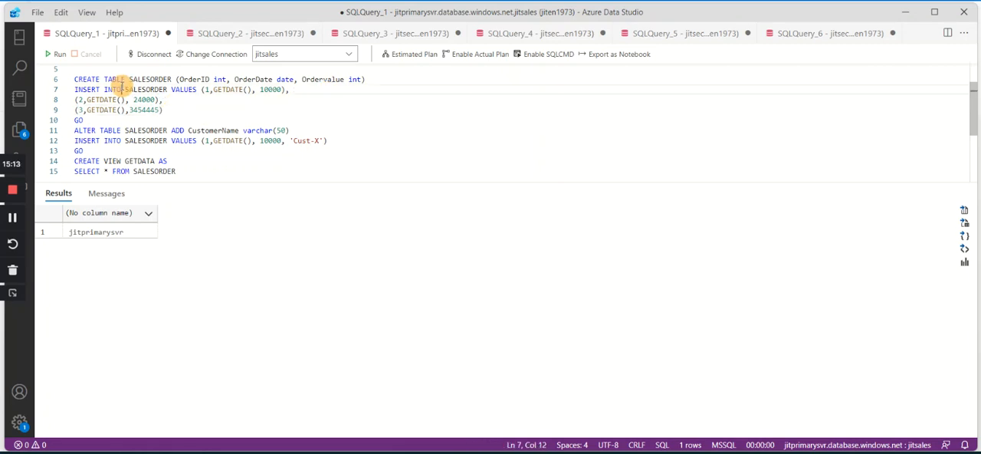
pyautogui.click(126, 79)
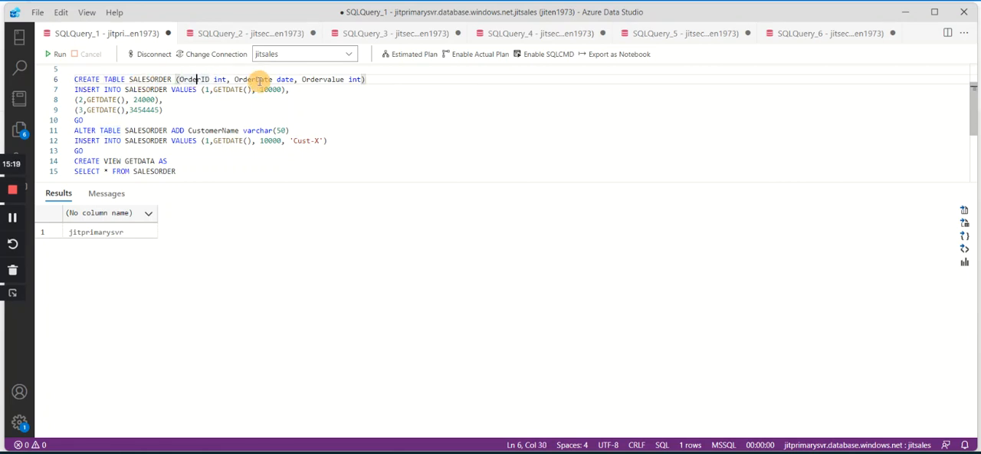
pyautogui.click(319, 78)
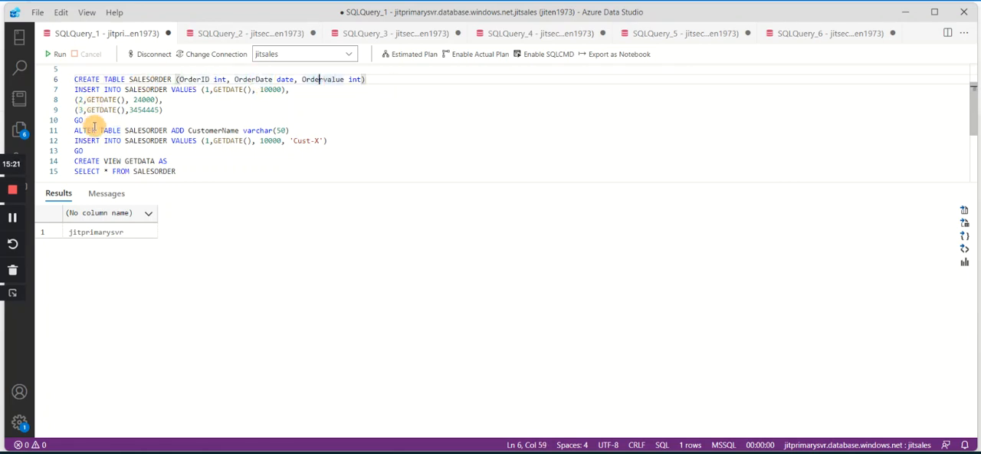
pyautogui.moveTo(173, 113); pyautogui.dragTo(73, 79)
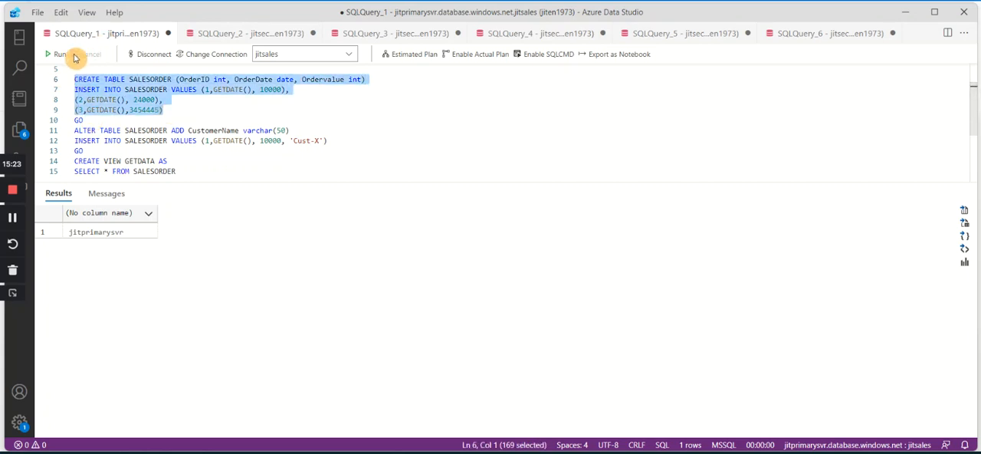
pyautogui.click(55, 54)
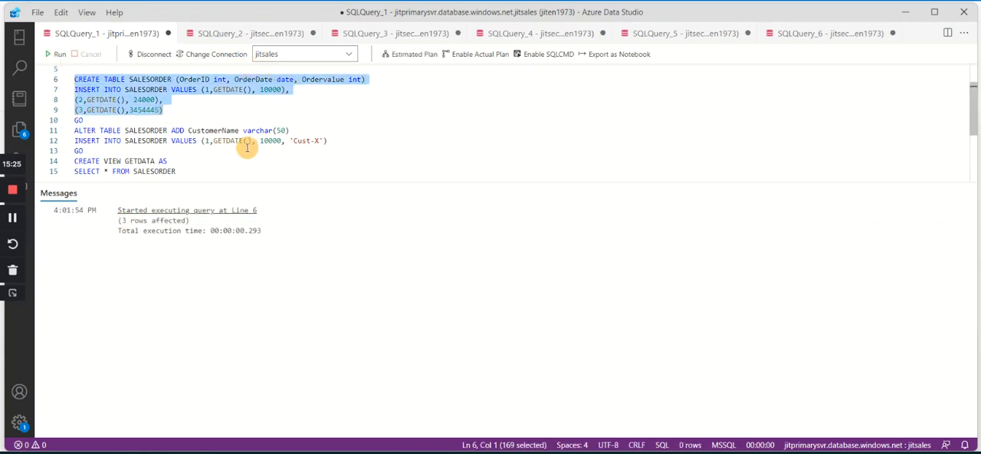
# Add the query select * from salesorder after the three-row INSERT in SQLQuery_1 and run only that query.
pyautogui.click(193, 116)
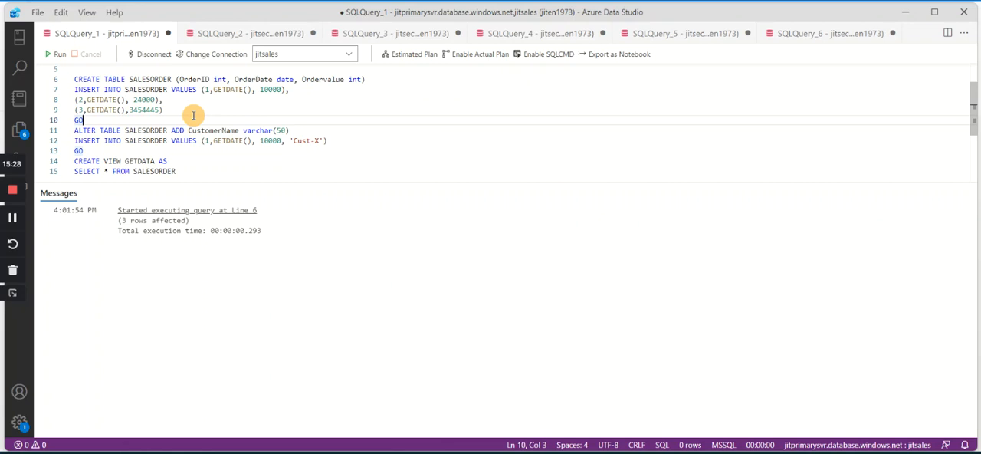
pyautogui.click(178, 109)
pyautogui.press('Return')
pyautogui.press('Return')
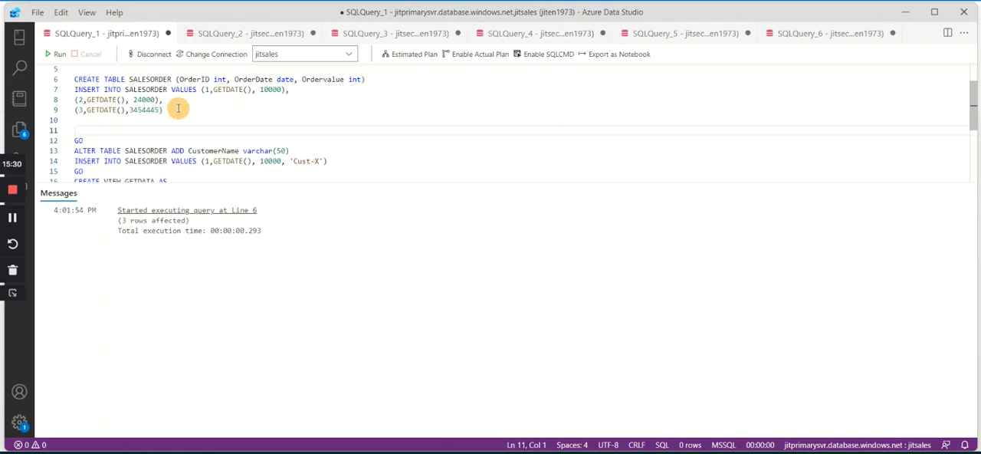
pyautogui.press('Return')
pyautogui.write('select * fro')
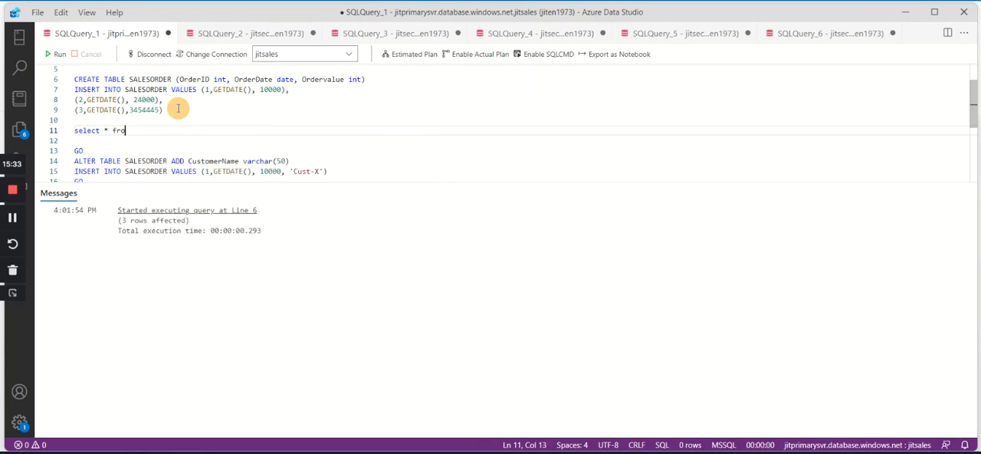
pyautogui.write('dm m salesorder')
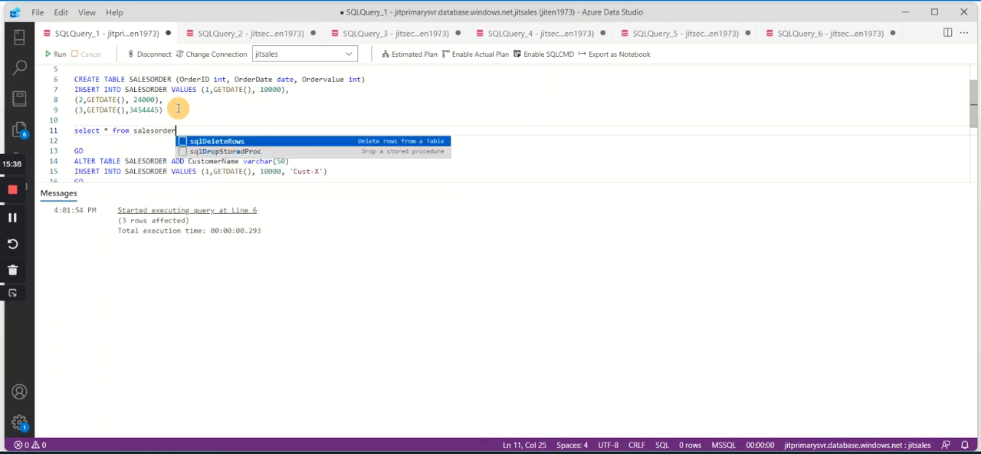
pyautogui.press('Escape')
pyautogui.moveTo(197, 138); pyautogui.dragTo(51, 138)
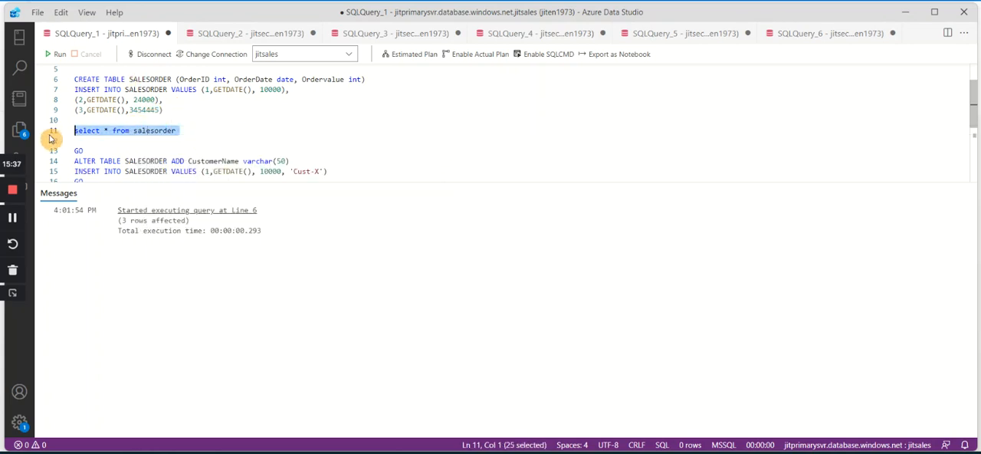
pyautogui.click(57, 54)
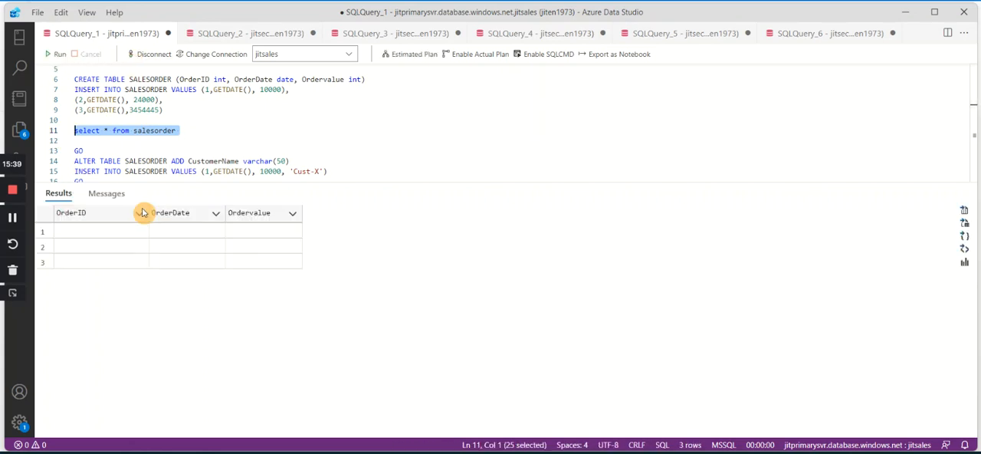
pyautogui.moveTo(207, 131); pyautogui.dragTo(31, 137)
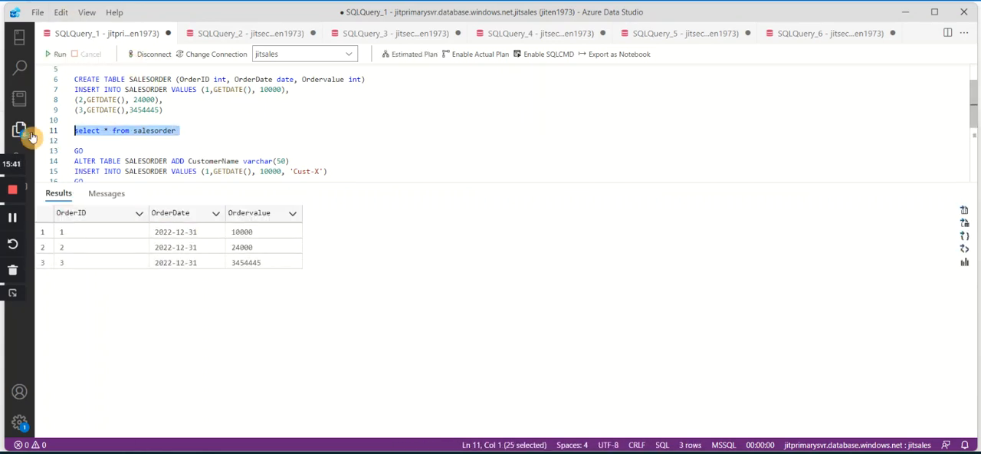
pyautogui.click(230, 34)
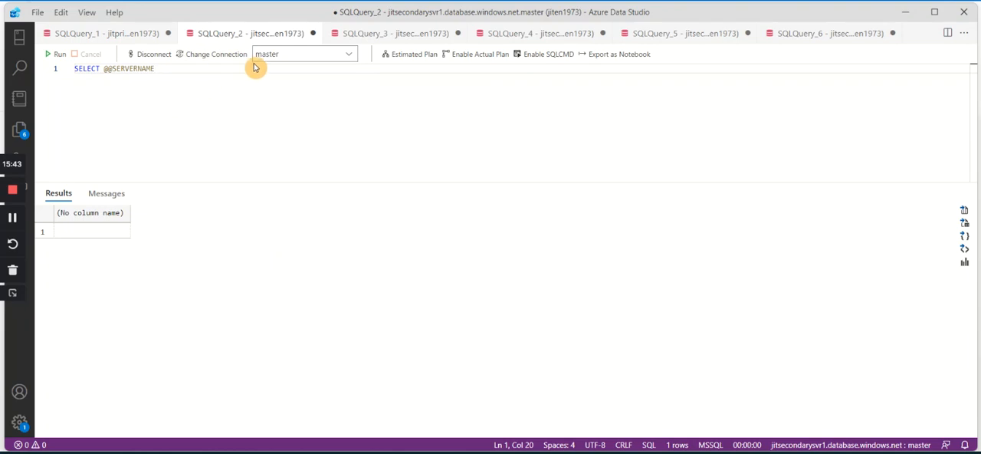
pyautogui.click(307, 57)
pyautogui.click(320, 113)
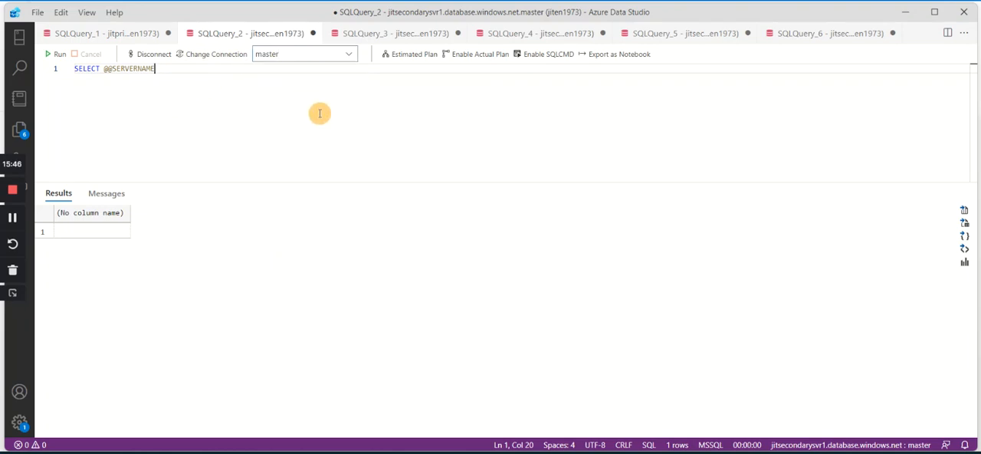
pyautogui.press('Return')
pyautogui.press('Return')
pyautogui.write('select * from salesorder')
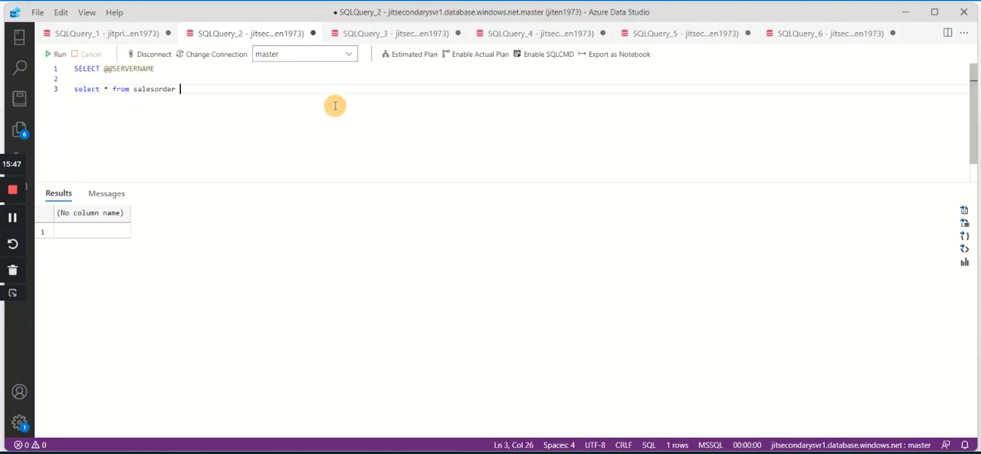
# Try to switch SQLQuery_2 and SQLQuery_3 from the master database to jitsales.
pyautogui.click(317, 55)
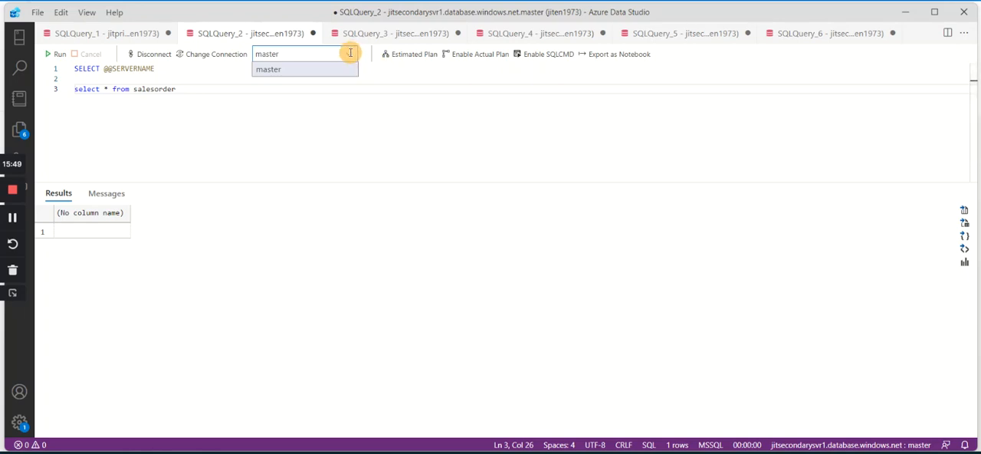
pyautogui.click(295, 111)
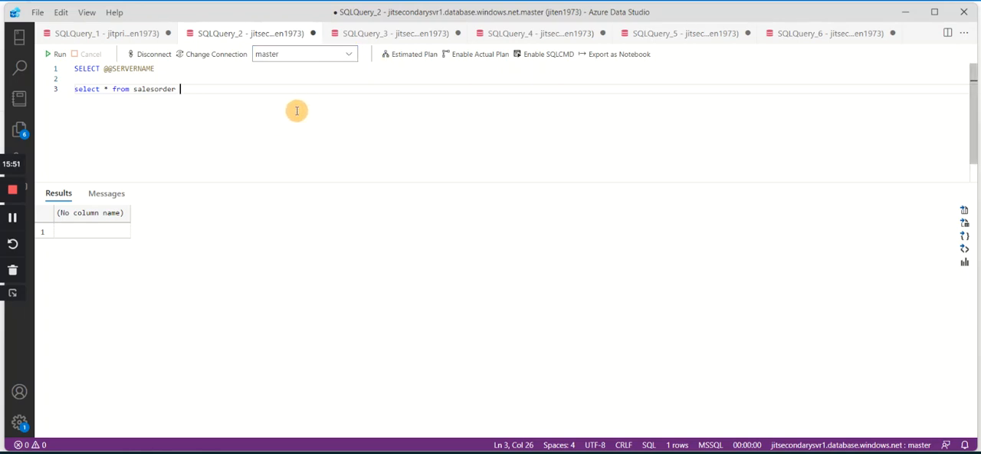
pyautogui.click(347, 54)
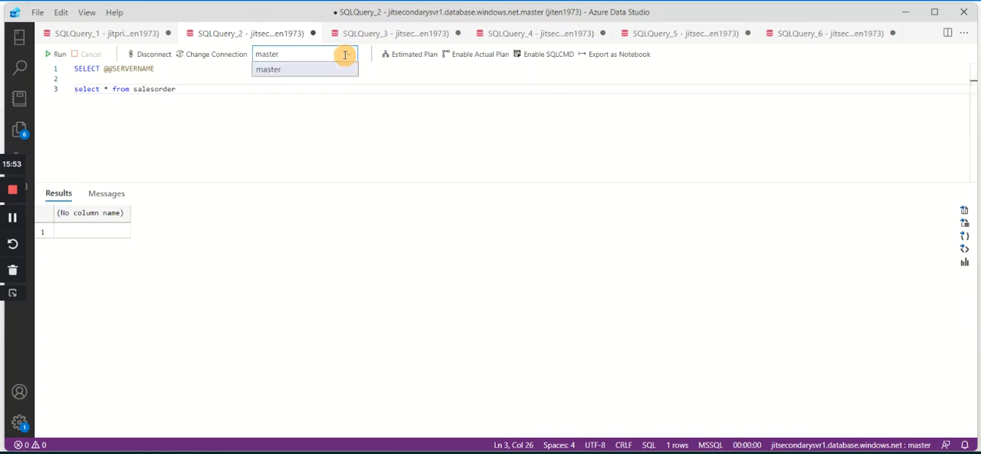
pyautogui.click(387, 38)
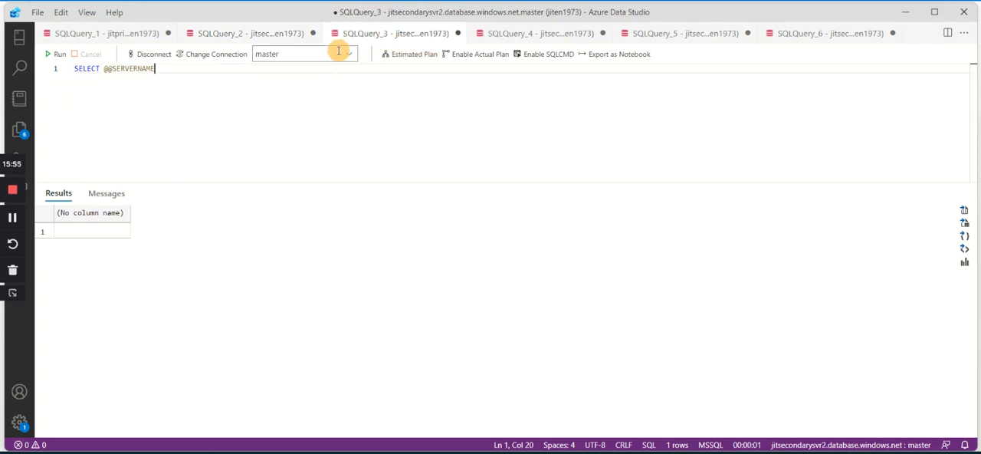
pyautogui.click(350, 57)
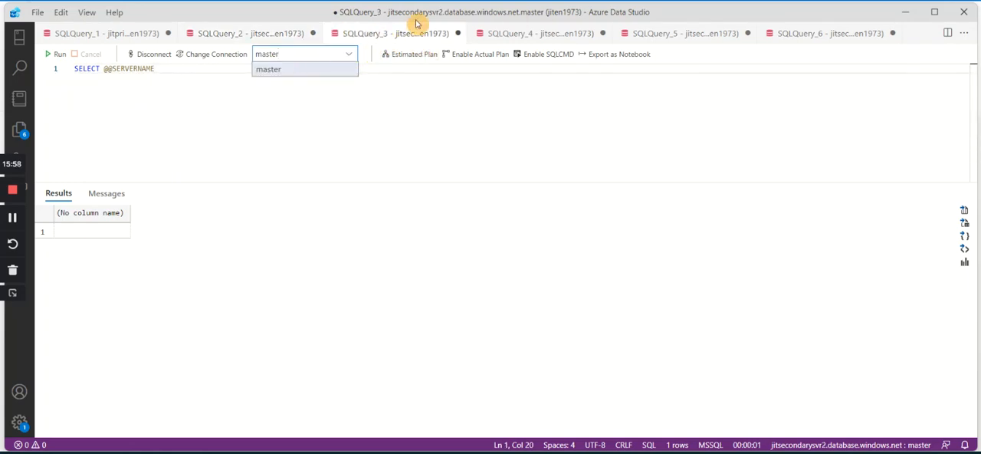
pyautogui.click(249, 38)
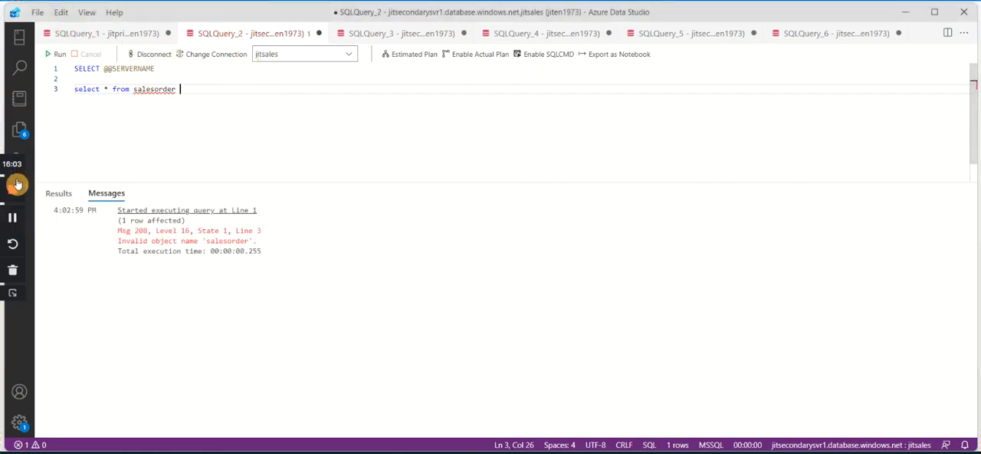
pyautogui.click(59, 55)
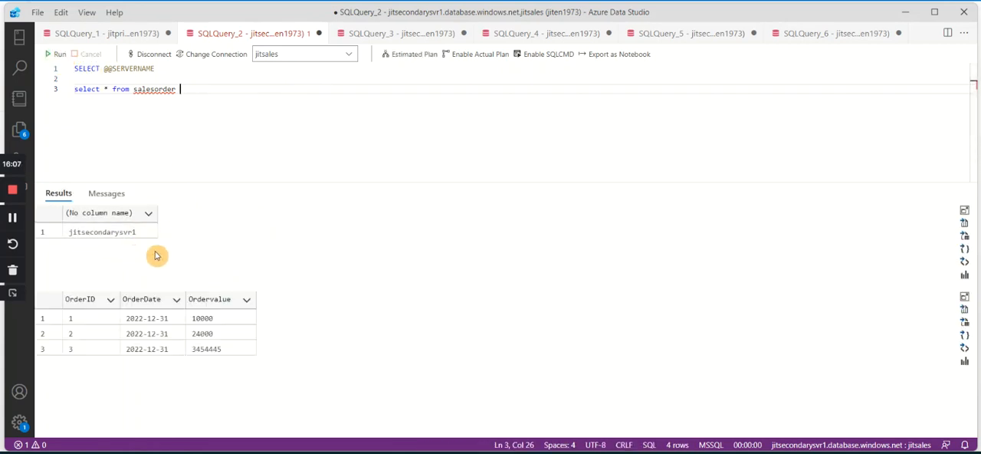
pyautogui.click(407, 35)
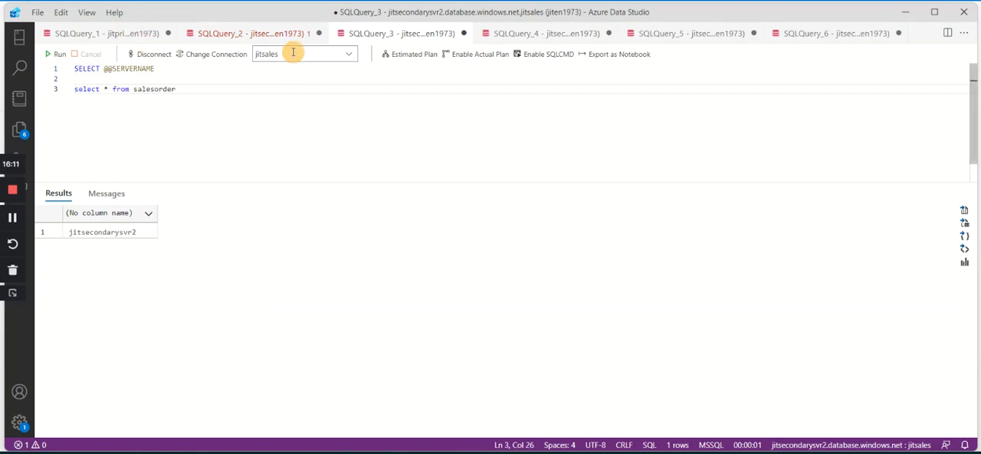
pyautogui.click(61, 56)
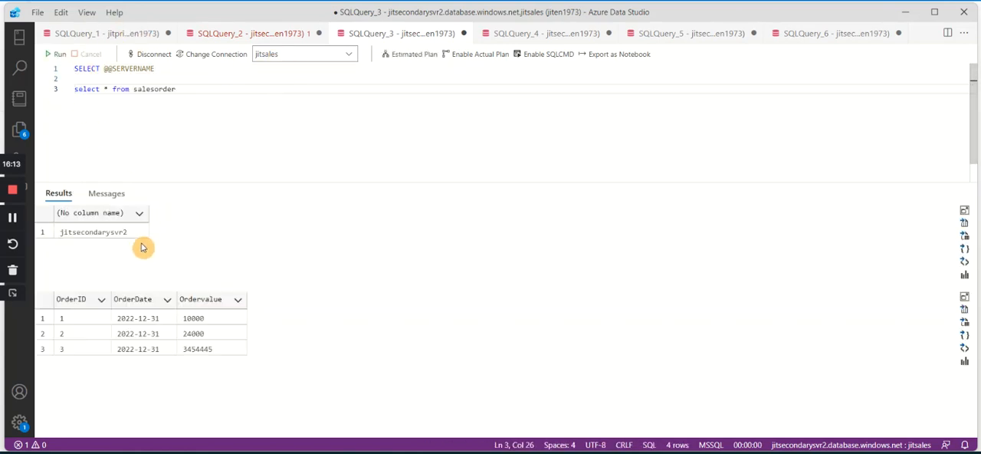
pyautogui.click(526, 43)
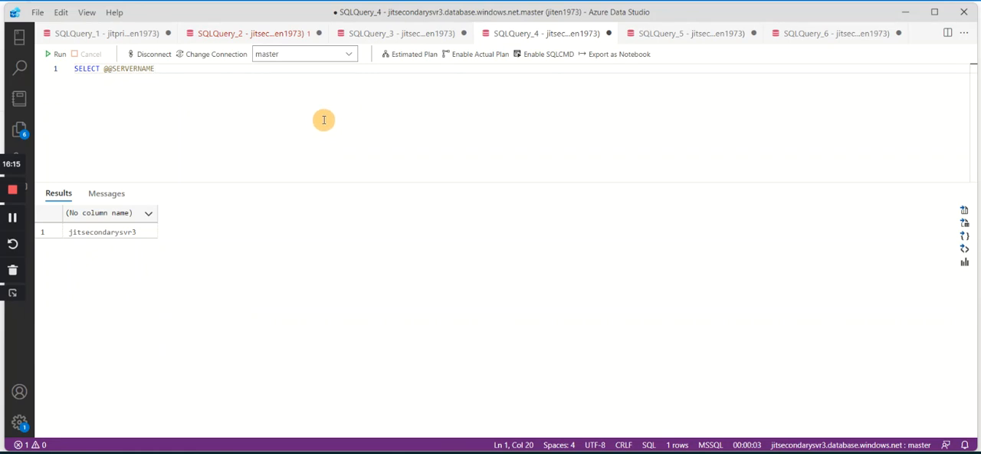
pyautogui.press('Return')
pyautogui.write('select * from salesorder')
pyautogui.moveTo(267, 125); pyautogui.dragTo(103, 48)
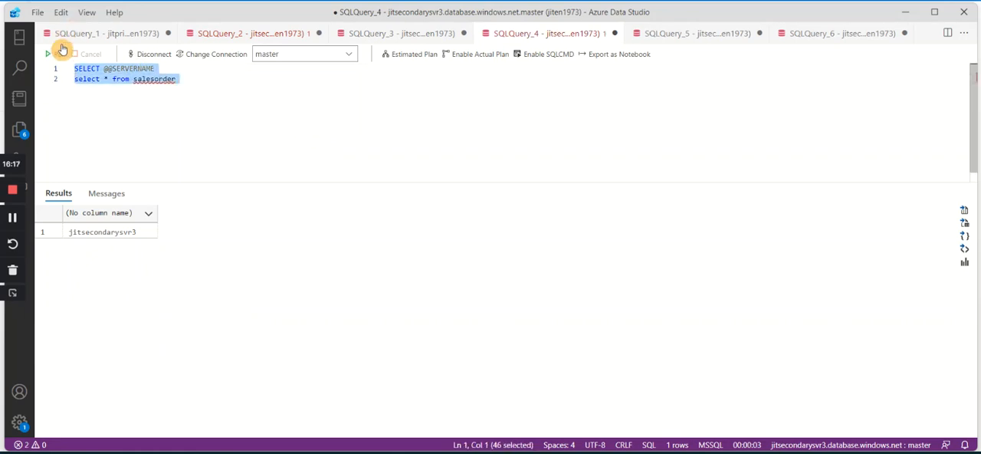
pyautogui.click(58, 58)
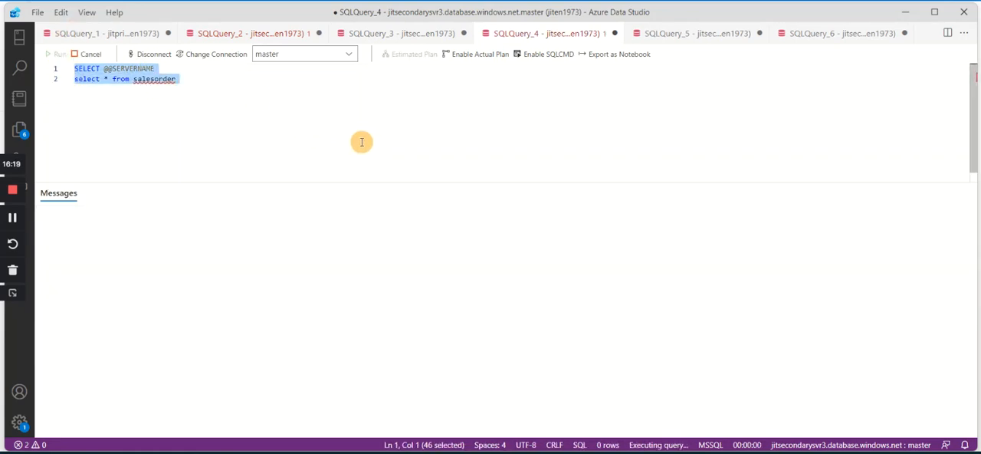
pyautogui.click(362, 113)
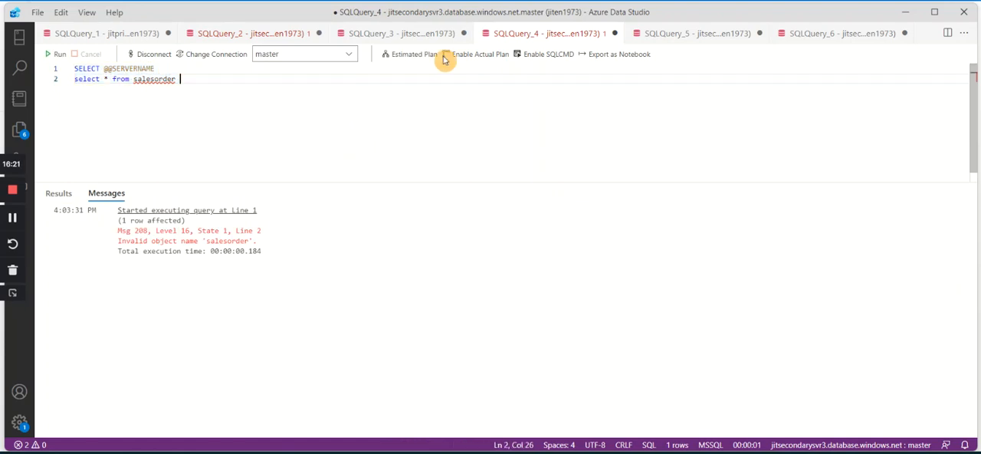
pyautogui.click(351, 55)
pyautogui.click(282, 73)
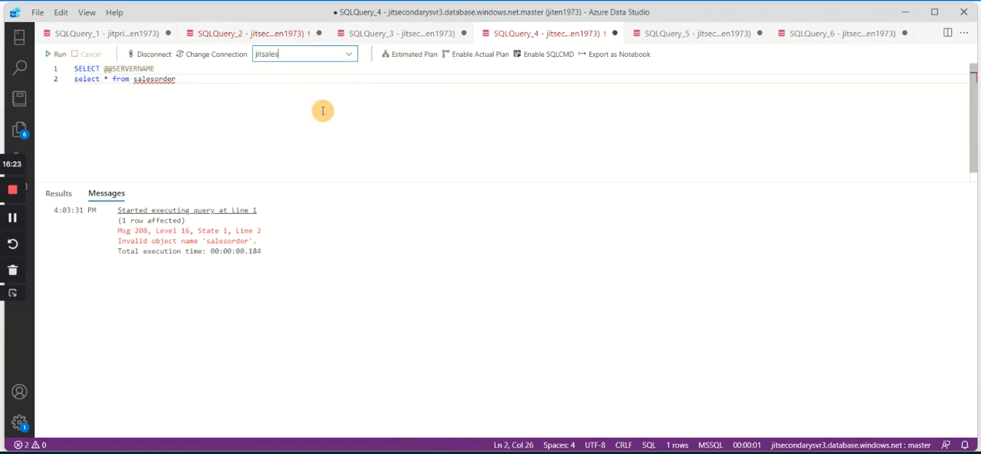
pyautogui.click(53, 55)
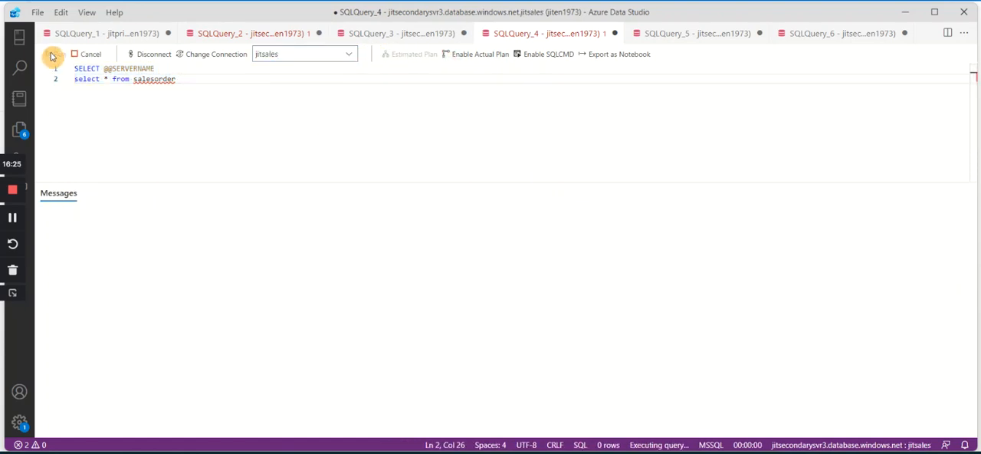
# In SQLQuery_1, run the ALTER TABLE statement adding CustomerName varchar(50) to SALESORDER, and run the INSERT of the 'Cust-X' row.
pyautogui.click(99, 34)
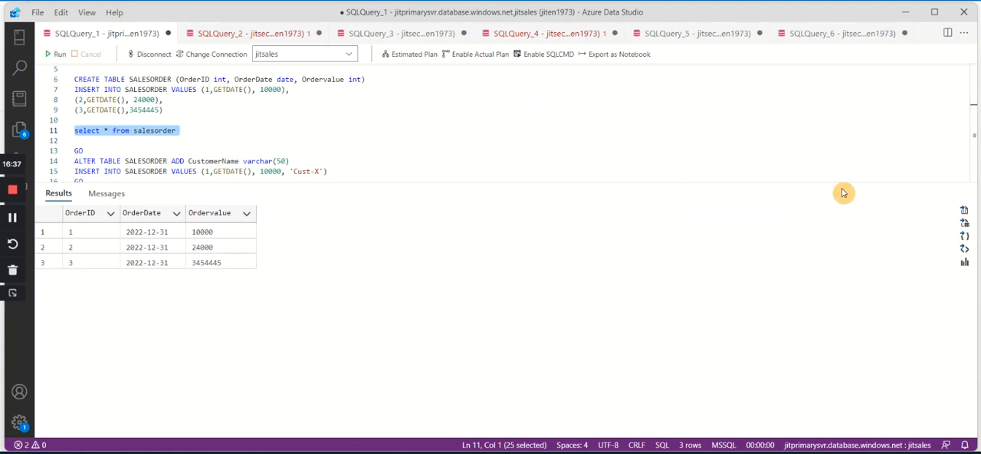
pyautogui.click(325, 159)
pyautogui.scroll(-2, 324, 154)
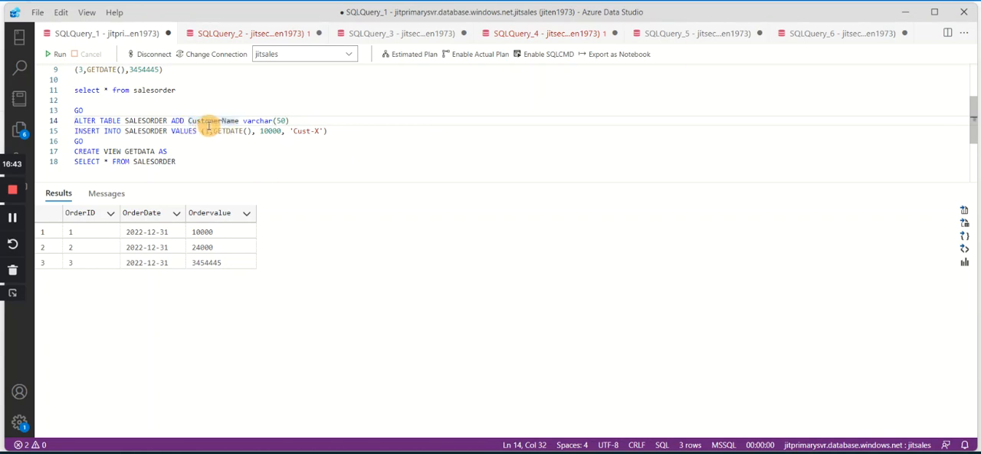
pyautogui.click(107, 132)
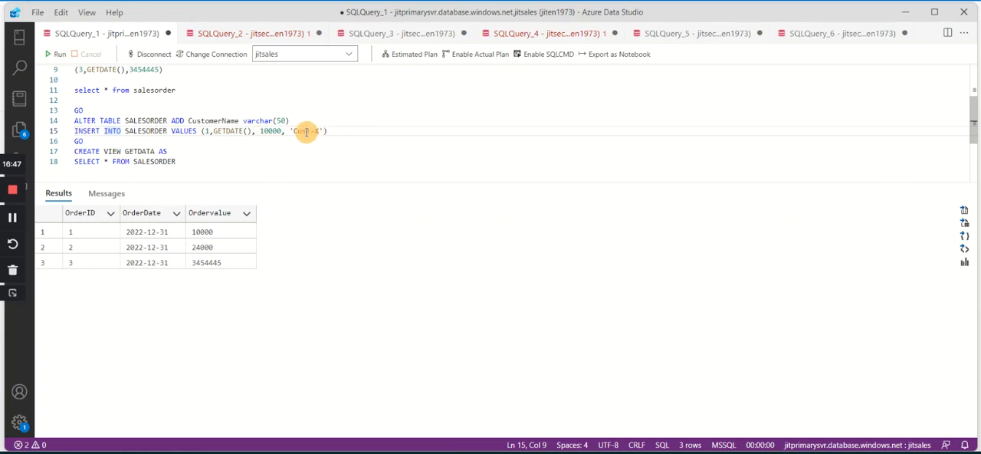
pyautogui.click(346, 133)
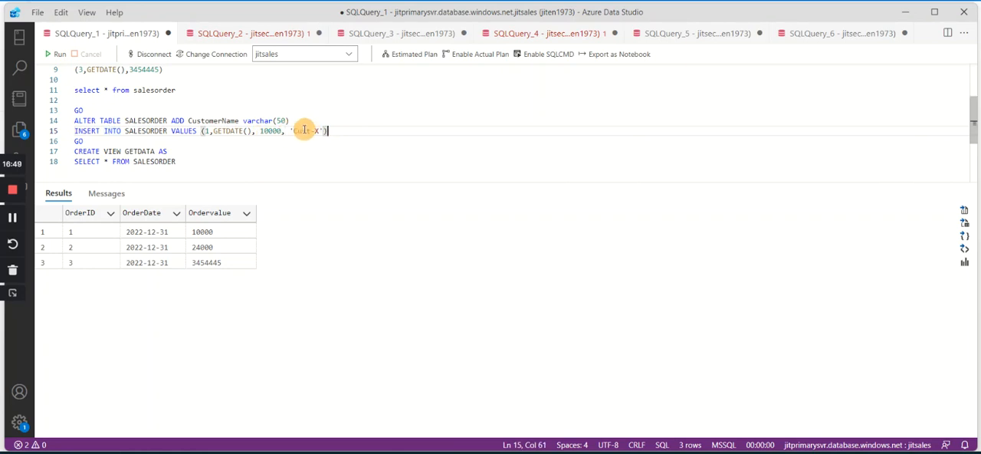
pyautogui.moveTo(304, 119); pyautogui.dragTo(69, 123)
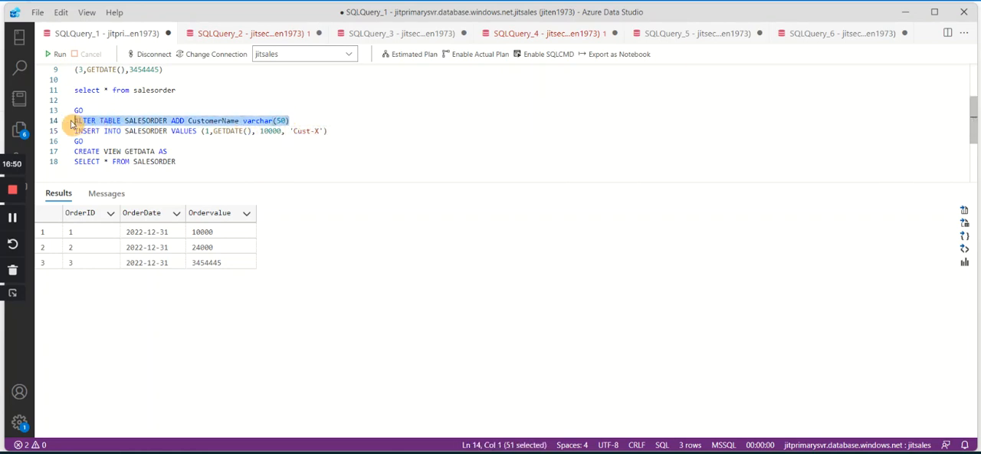
pyautogui.click(56, 61)
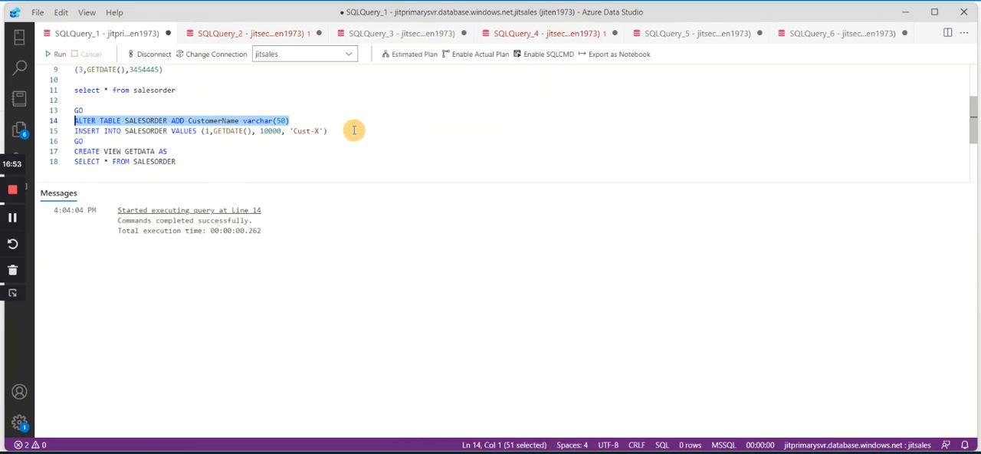
pyautogui.moveTo(351, 131); pyautogui.dragTo(74, 132)
pyautogui.click(57, 55)
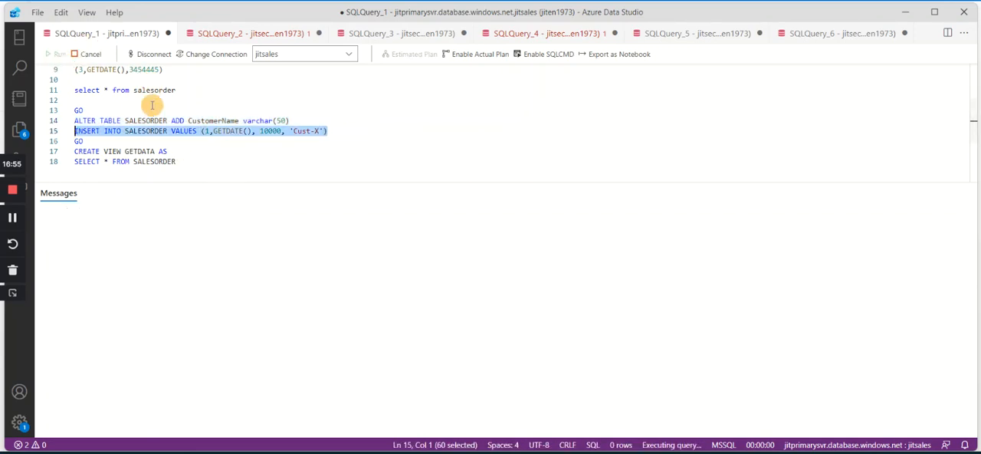
# Run select * from salesorder in SQLQuery_1 and check the CustomerName value of the inserted row.
pyautogui.moveTo(189, 90); pyautogui.dragTo(71, 90)
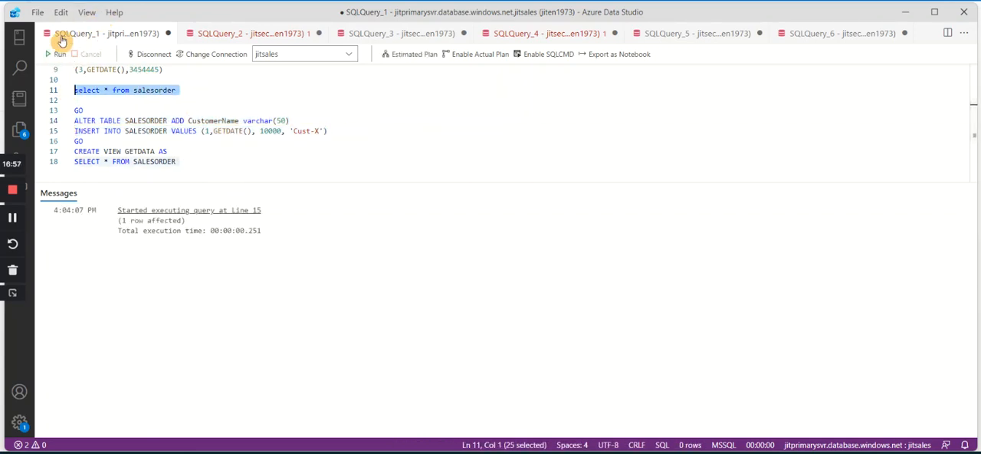
pyautogui.click(58, 54)
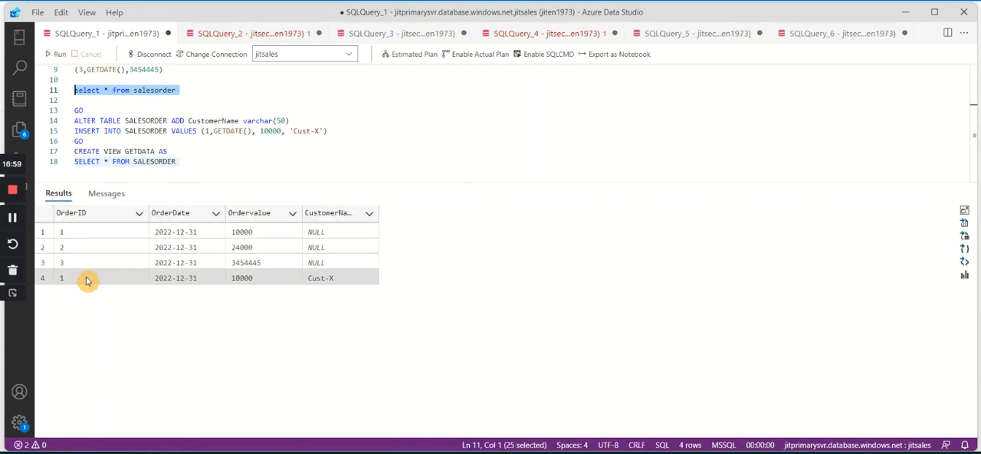
pyautogui.click(312, 279)
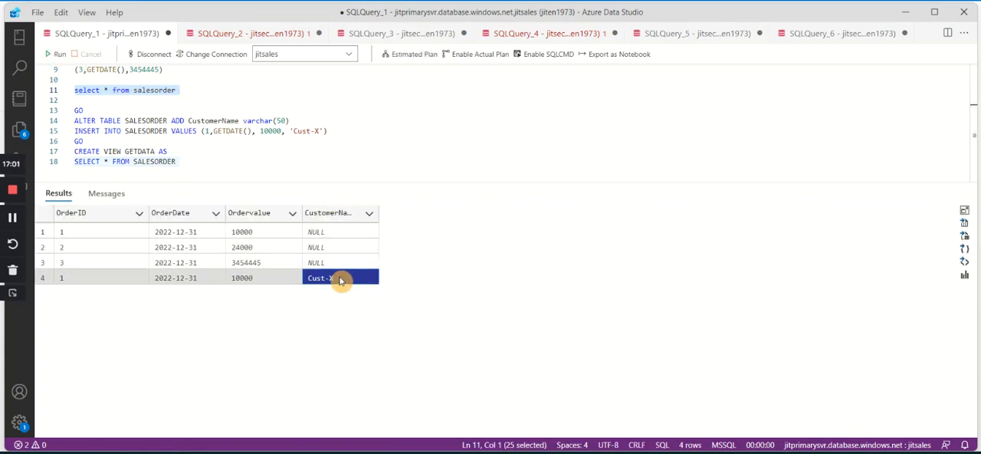
# Rerun the queries in SQLQuery_2, SQLQuery_3 and SQLQuery_4 to check the new column and row on each secondary.
pyautogui.click(230, 34)
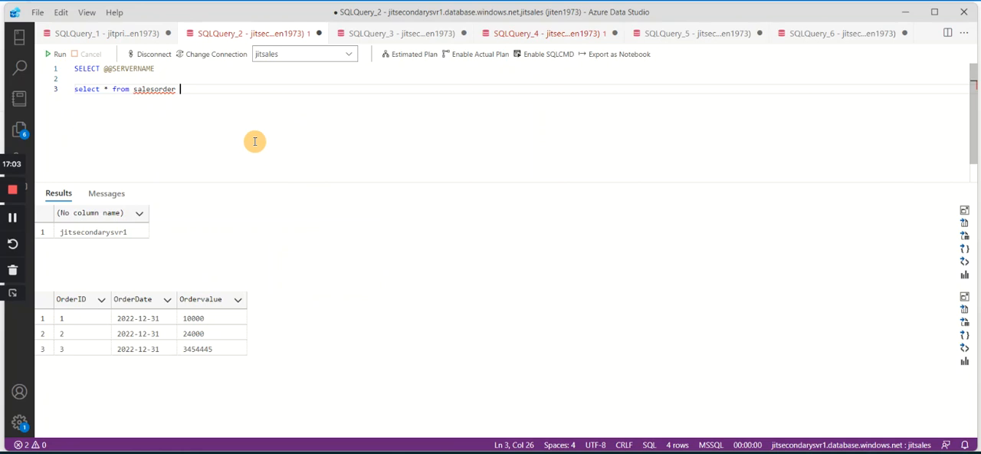
pyautogui.click(55, 54)
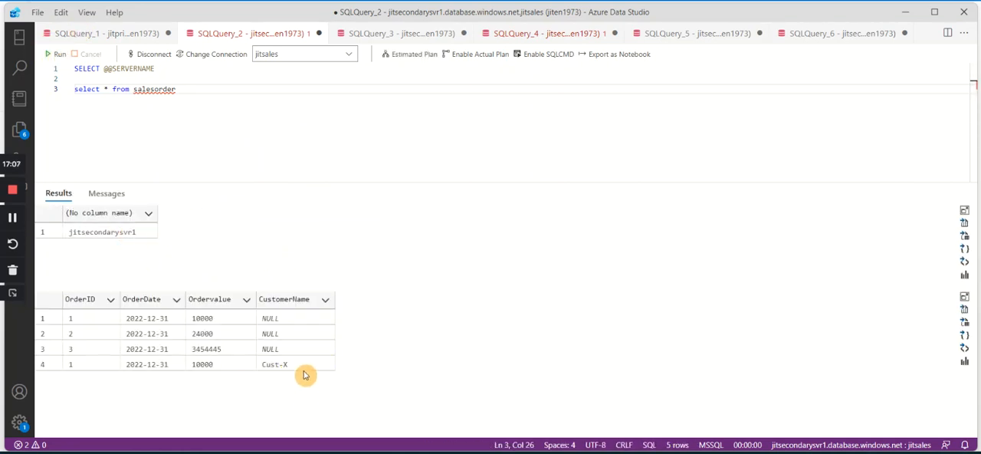
pyautogui.click(391, 33)
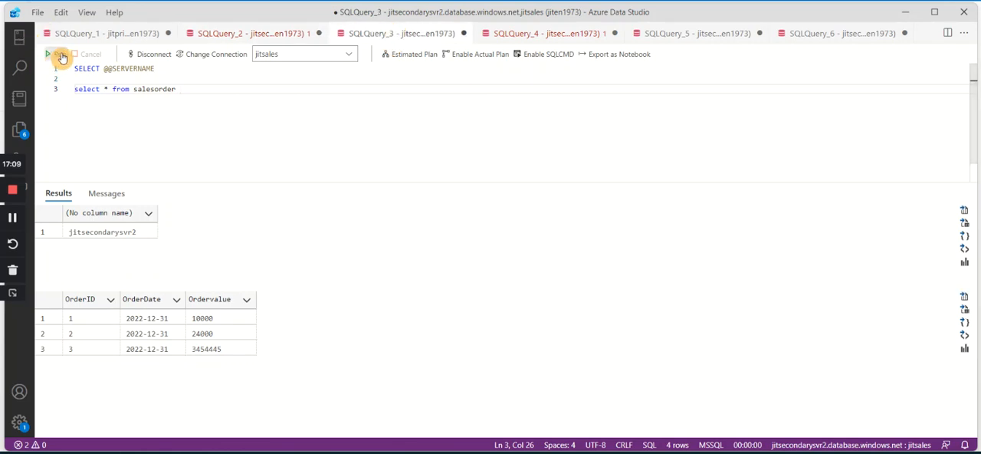
pyautogui.click(57, 54)
pyautogui.click(276, 369)
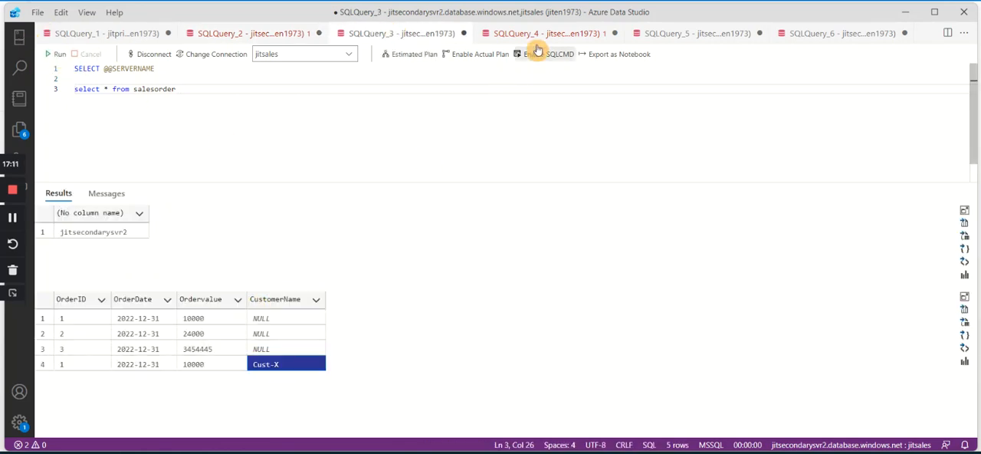
pyautogui.click(546, 33)
pyautogui.click(57, 54)
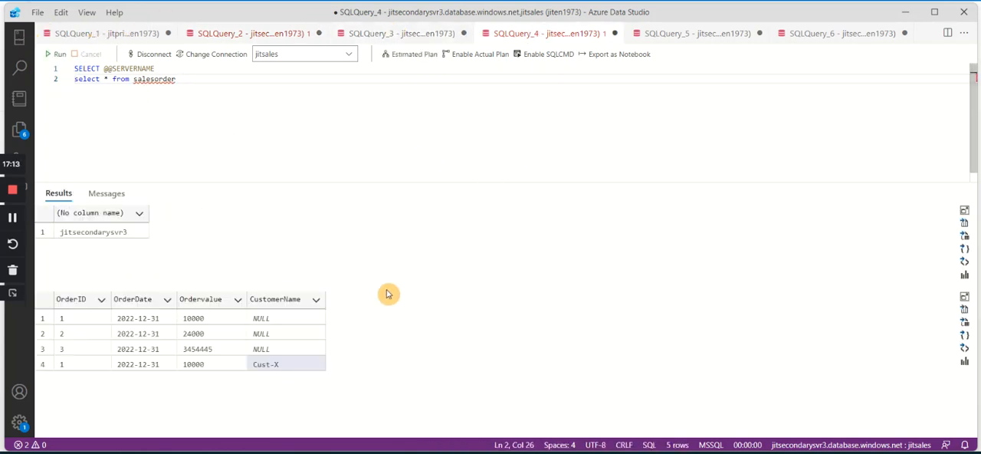
# Create the GETDATA view over SALESORDER on the primary by running the CREATE VIEW statement in SQLQuery_1.
pyautogui.click(129, 34)
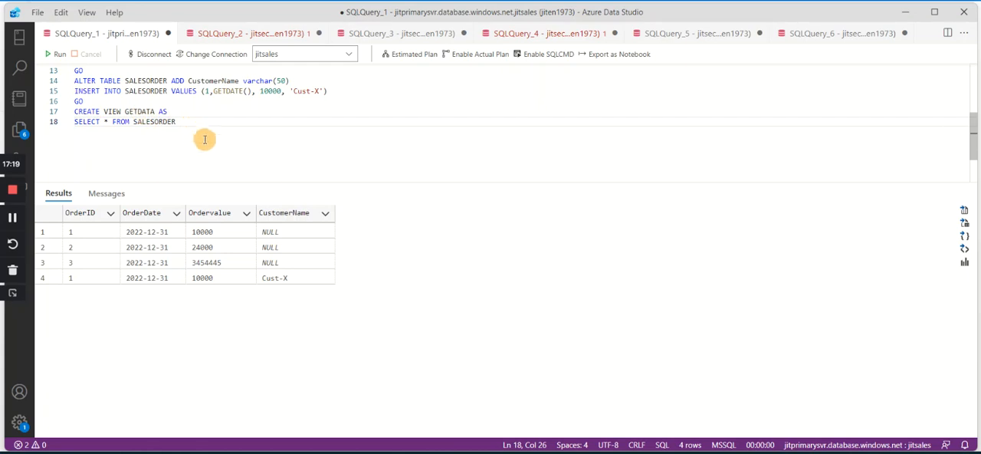
pyautogui.moveTo(204, 138); pyautogui.dragTo(48, 114)
pyautogui.click(57, 54)
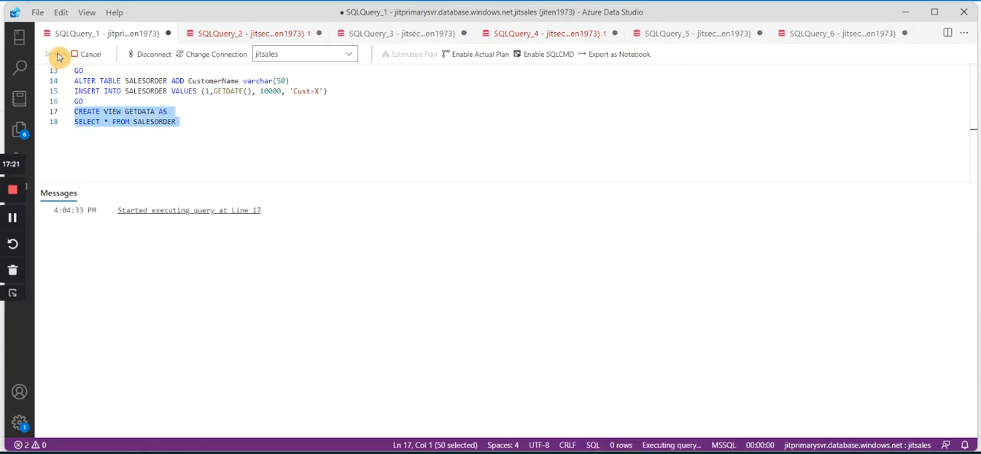
# Add the query select * from GETDATA below the view definition in SQLQuery_1 and run only that query.
pyautogui.click(230, 129)
pyautogui.press('Return')
pyautogui.press('Return')
pyautogui.write('select * from')
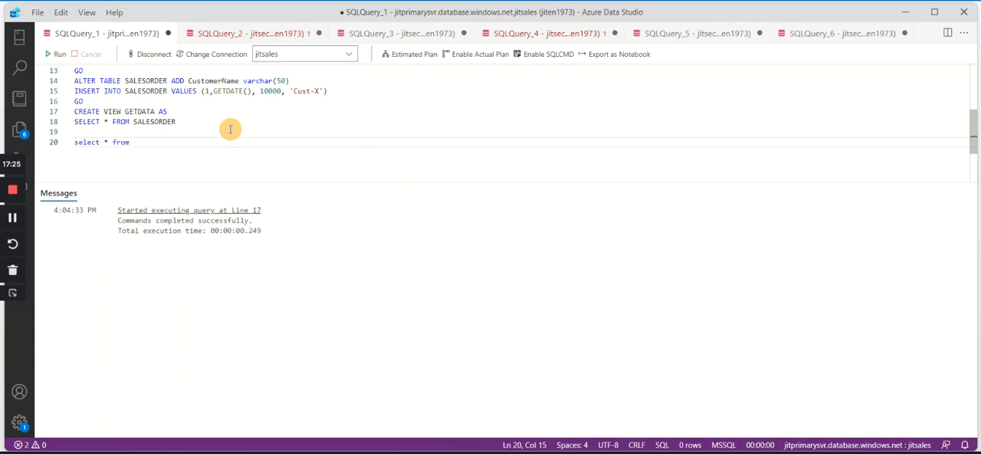
pyautogui.doubleClick(139, 112)
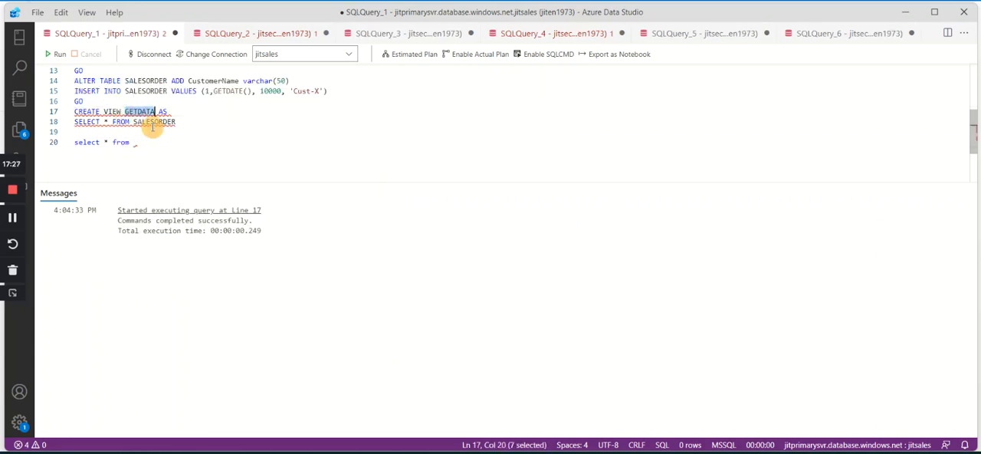
pyautogui.hotkey('ctrl', 'c')
pyautogui.click(140, 143)
pyautogui.hotkey('ctrl', 'v')
pyautogui.moveTo(253, 146); pyautogui.dragTo(61, 138)
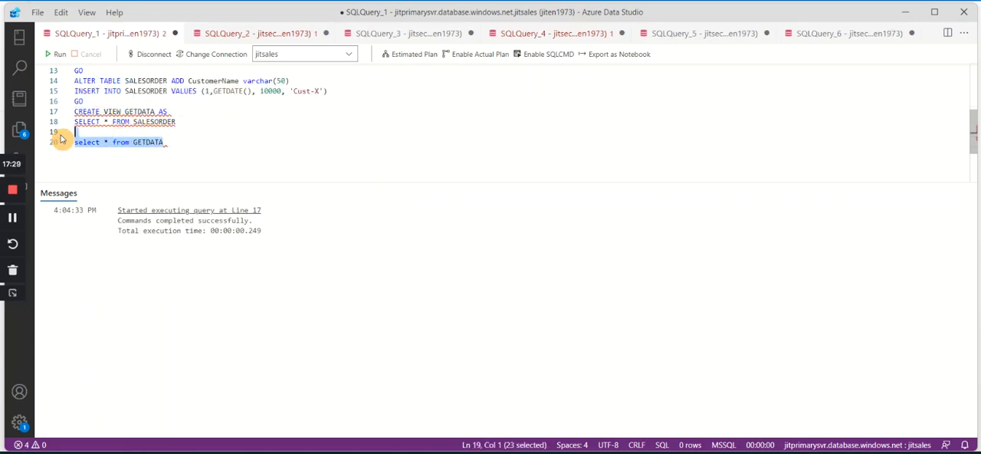
pyautogui.click(64, 56)
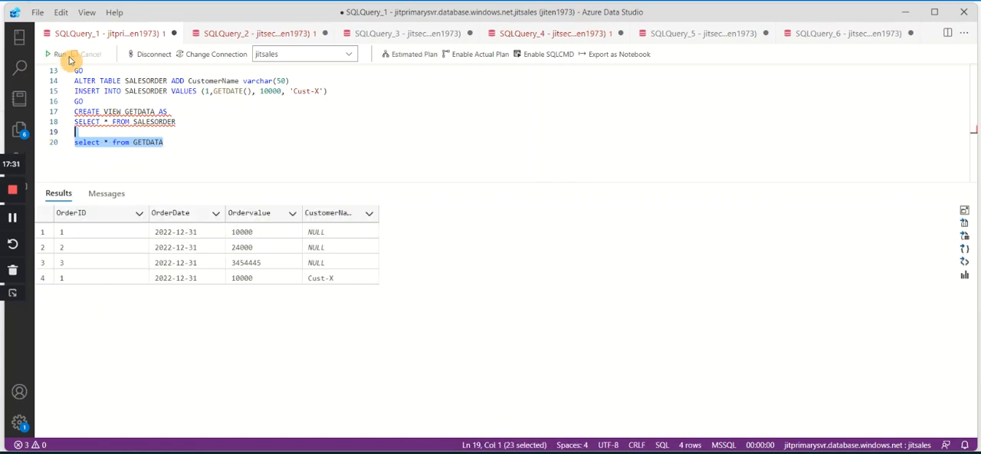
# Add select * from GETDATA below the salesorder query in SQLQuery_2 and run it against the secondary.
pyautogui.click(238, 37)
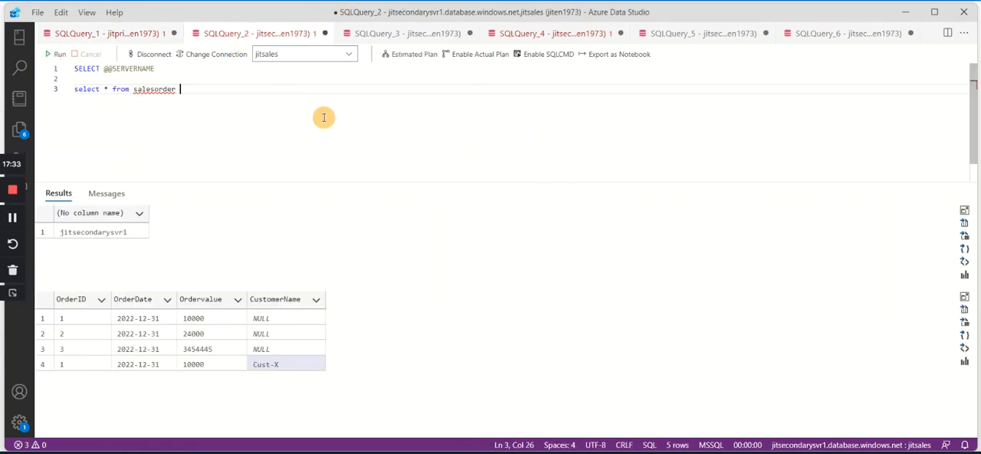
pyautogui.hotkey('ctrl', 'v')
pyautogui.moveTo(232, 120); pyautogui.dragTo(43, 122)
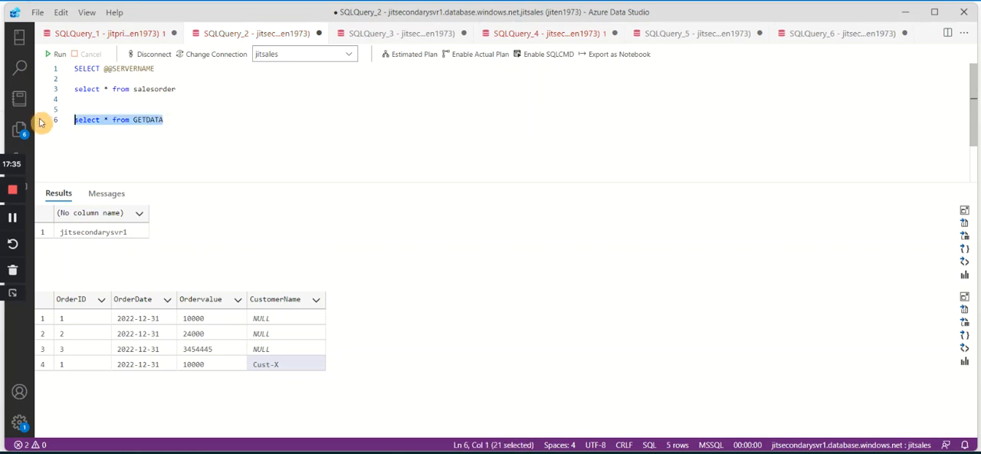
pyautogui.click(60, 52)
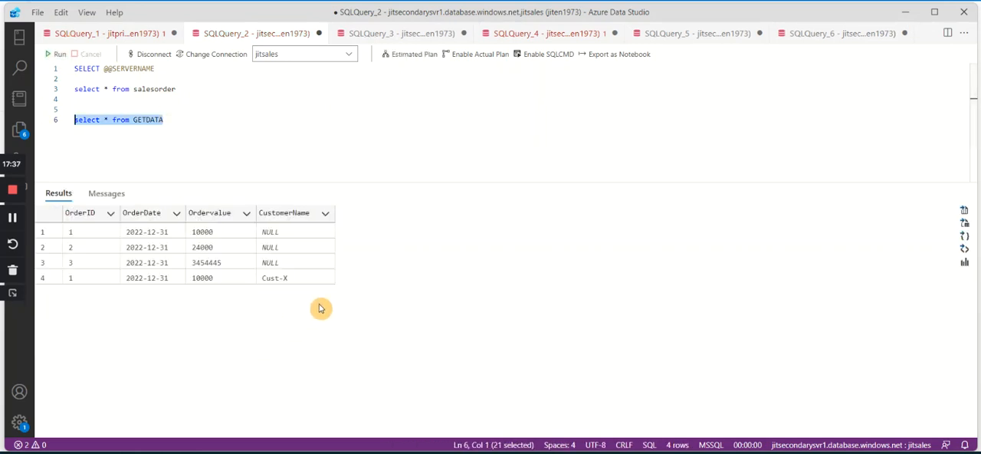
pyautogui.click(280, 277)
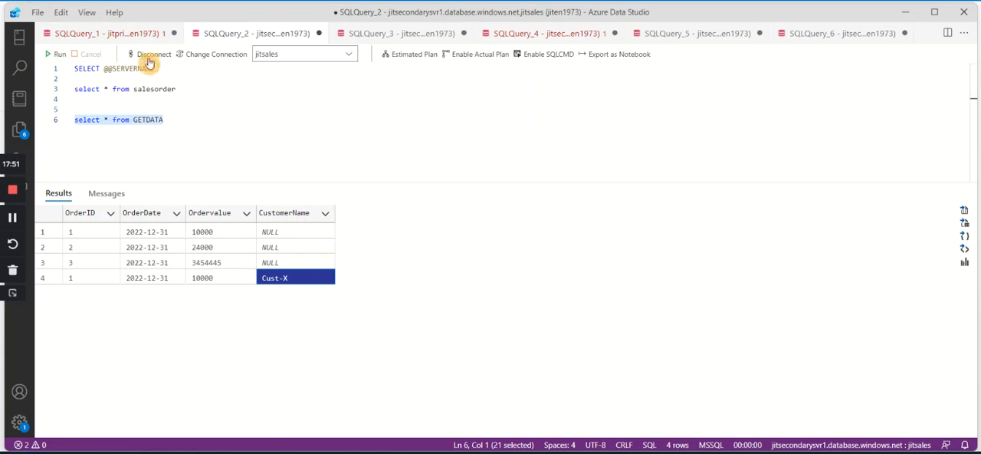
# Copy the INSERT INTO SALESORDER statement from SQLQuery_1 to the end of SQLQuery_2 and change its customer value to 'Cust-Y'.
pyautogui.click(138, 34)
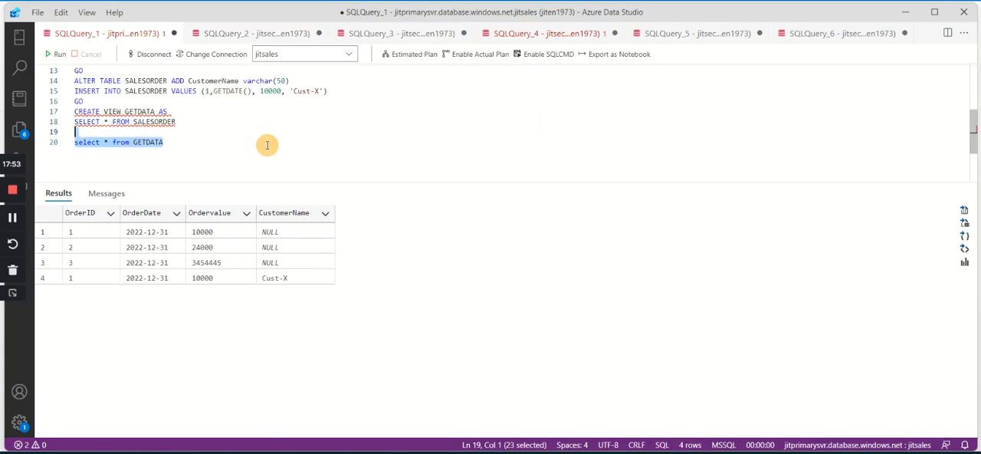
pyautogui.click(346, 120)
pyautogui.moveTo(328, 91); pyautogui.dragTo(74, 91)
pyautogui.click(289, 34)
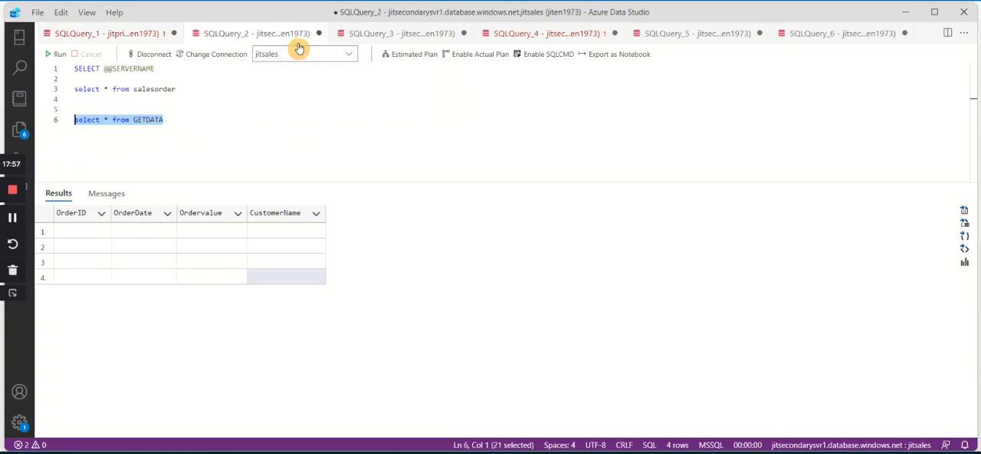
pyautogui.click(437, 150)
pyautogui.press('Return')
pyautogui.press('Return')
pyautogui.hotkey('ctrl', 'v')
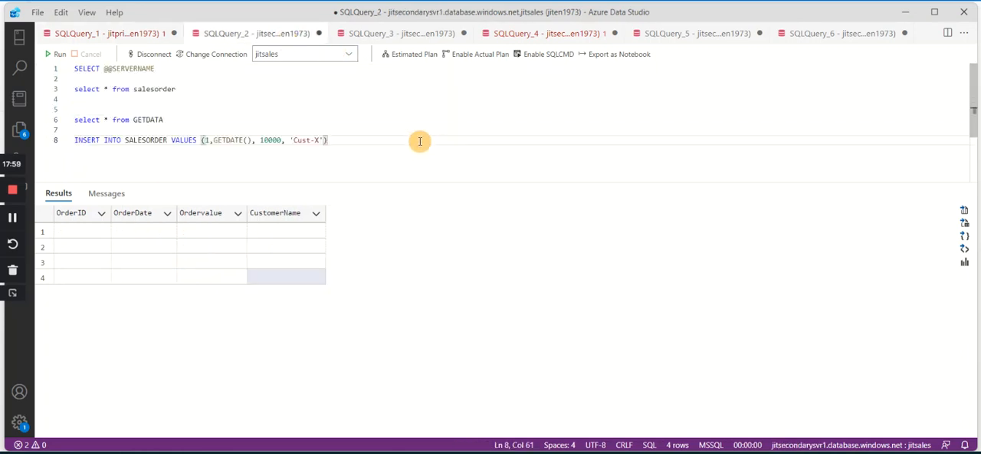
pyautogui.write('X')
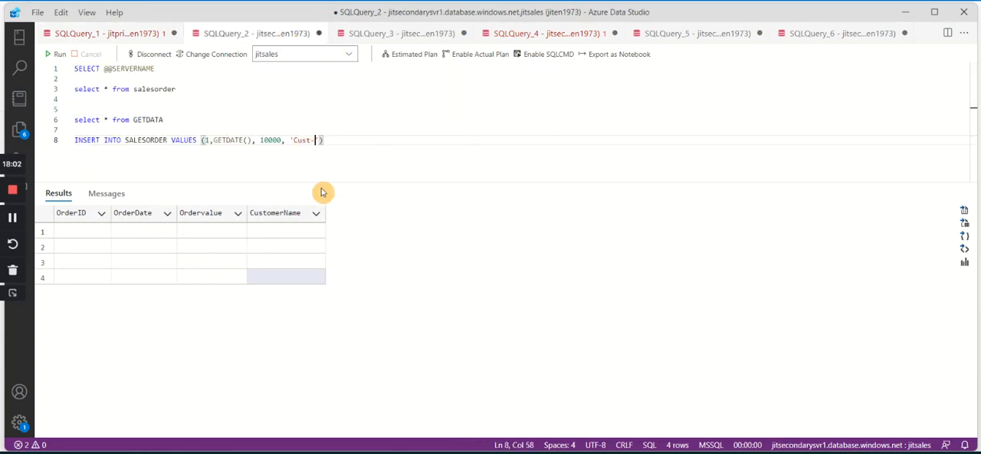
# Try to run the 'Cust-Y' INSERT on the secondary from SQLQuery_2, and return to the end of SQLQuery_1.
pyautogui.moveTo(365, 145); pyautogui.dragTo(70, 139)
pyautogui.click(57, 53)
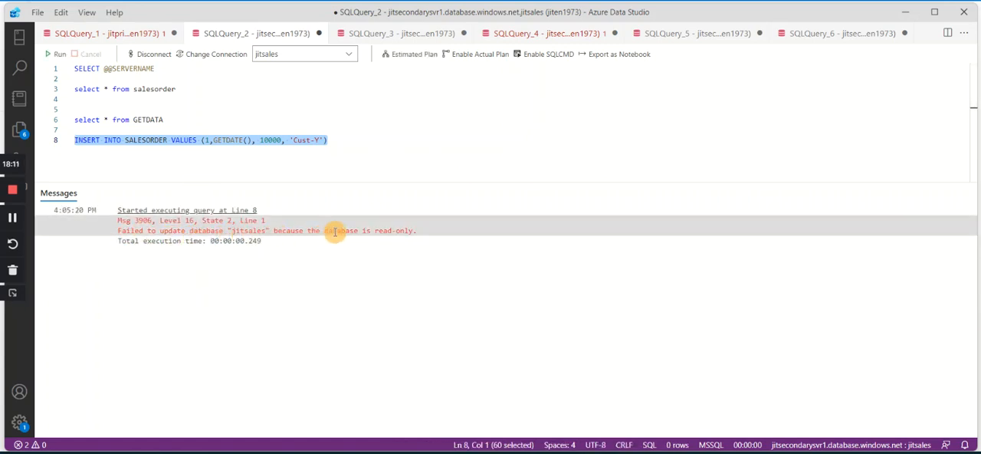
pyautogui.click(448, 110)
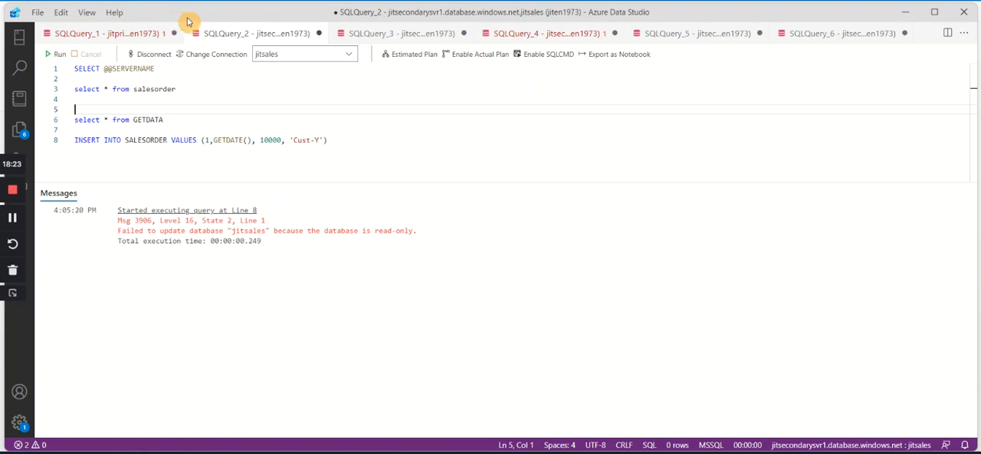
pyautogui.click(127, 33)
pyautogui.click(290, 156)
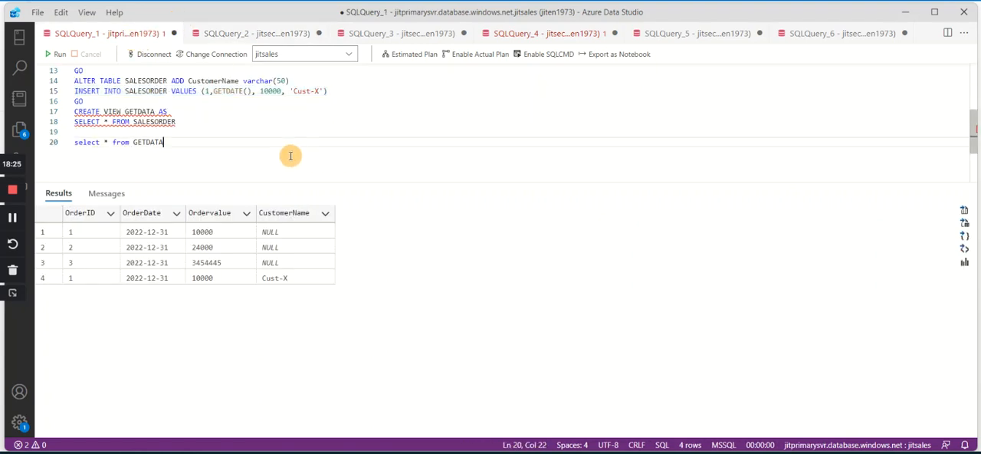
# Add three blank lines below select * from GETDATA at the end of SQLQuery_1.
pyautogui.press('Return')
pyautogui.press('Return')
pyautogui.press('Return')
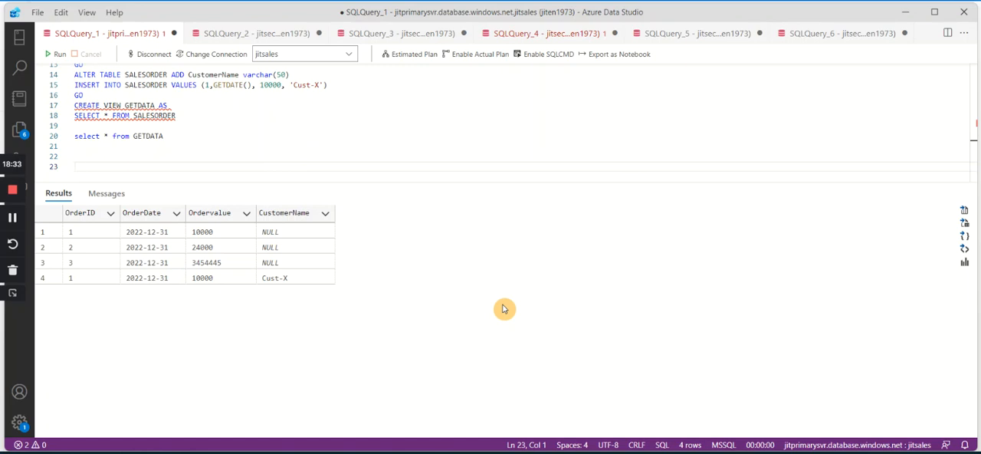
# Switch to the Azure portal, open the Replicas page of jitprimarysvr/jitsales and examine the failover options for jitsecondarysvr1.
pyautogui.hotkey('alt', 'Tab')
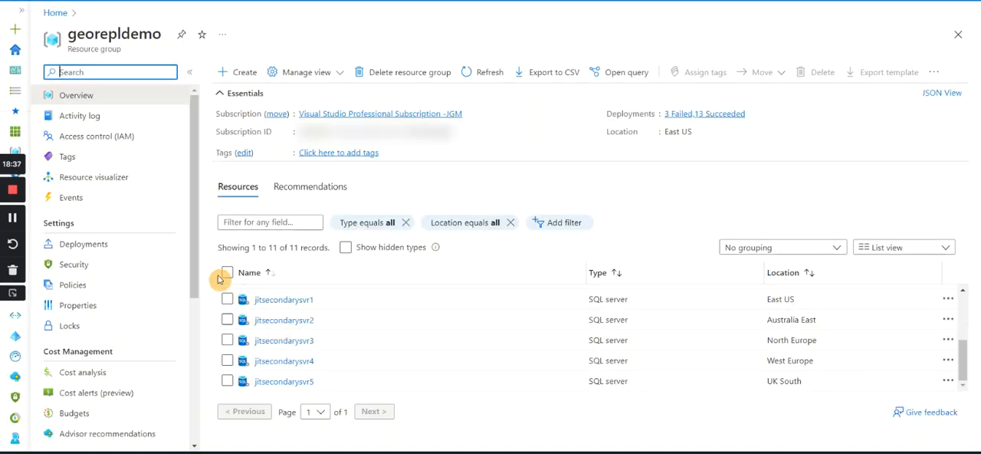
pyautogui.scroll(-2, 118, 265)
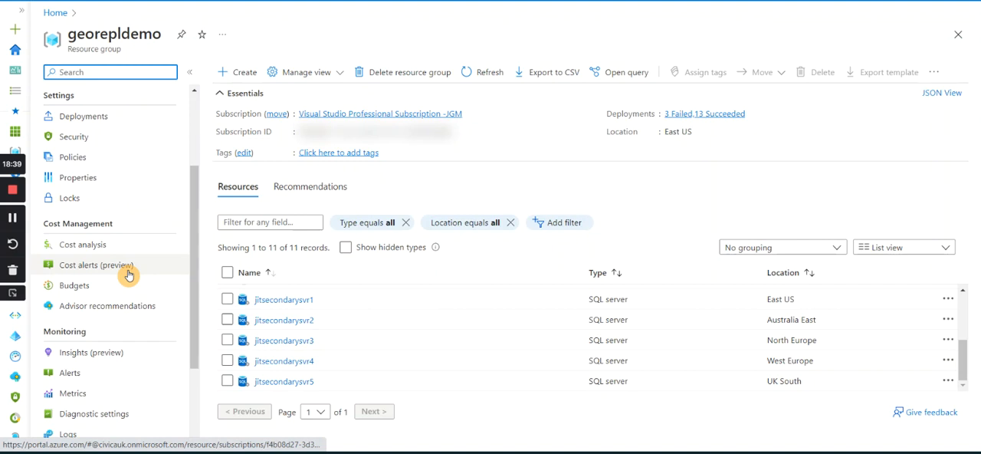
pyautogui.scroll(5, 328, 306)
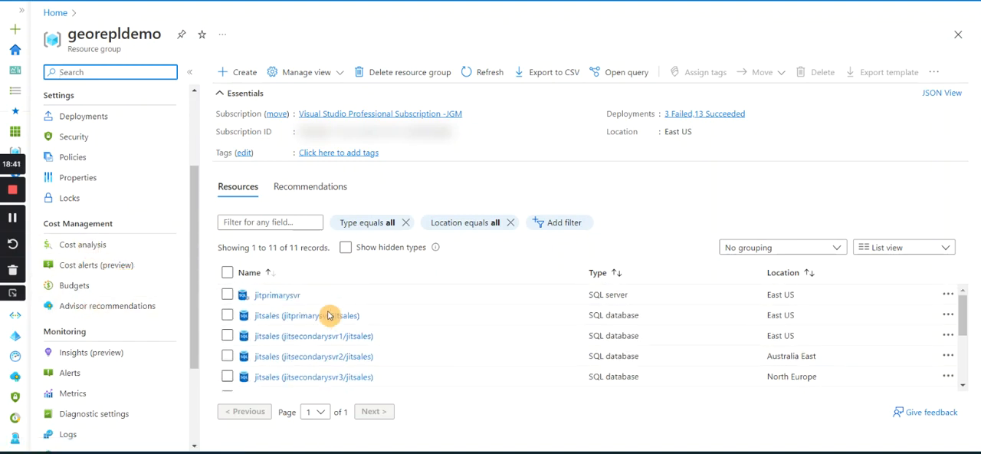
pyautogui.click(306, 316)
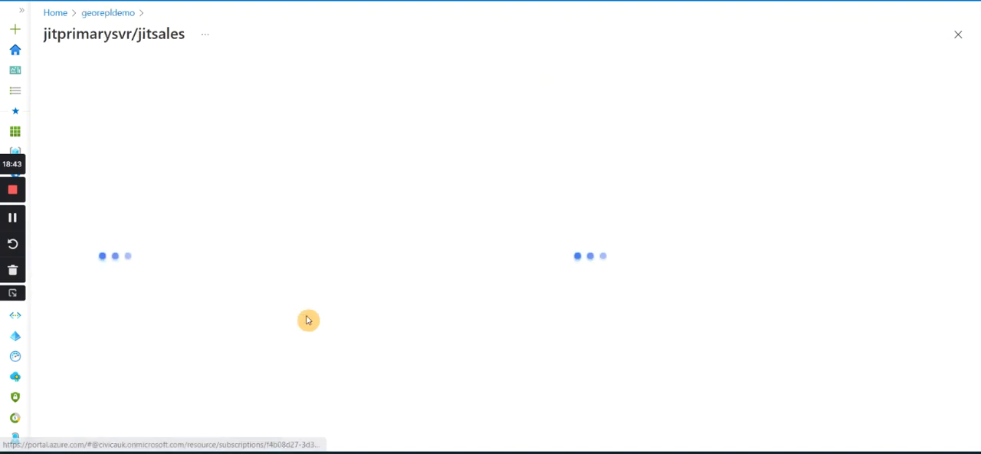
pyautogui.click(69, 351)
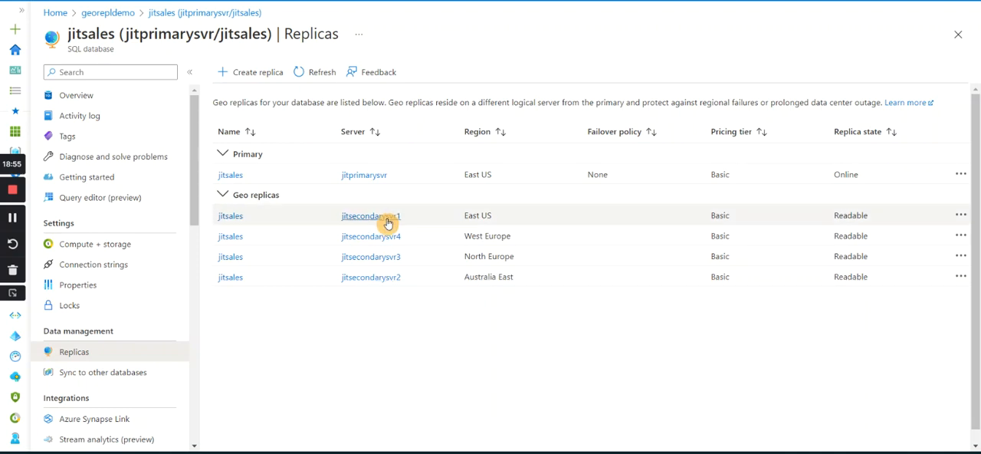
pyautogui.click(961, 218)
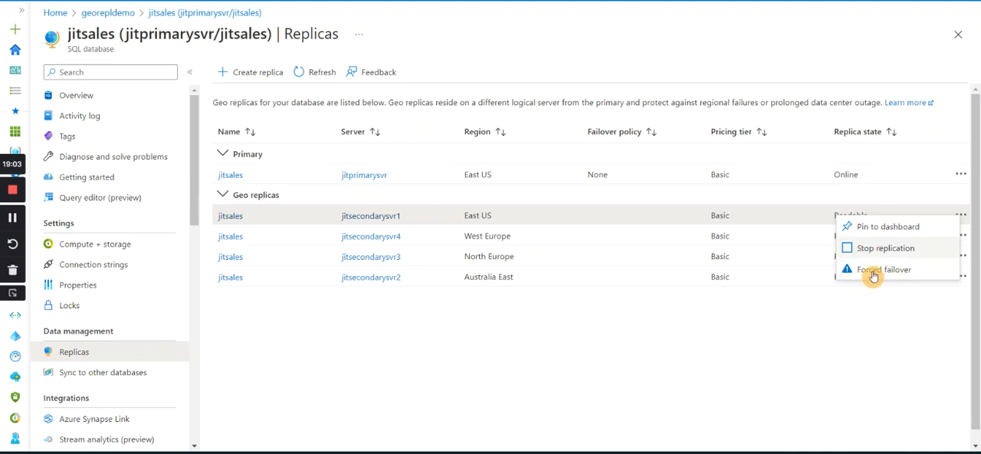
pyautogui.click(773, 353)
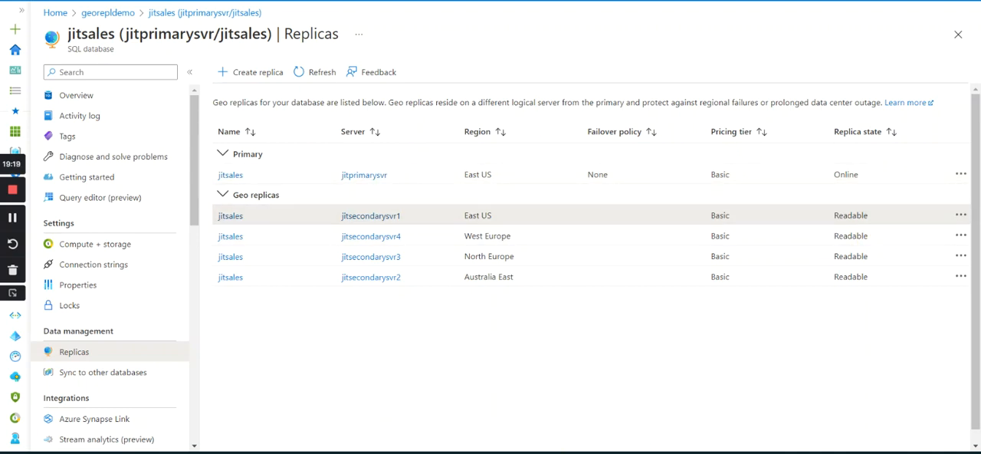
pyautogui.click(522, 452)
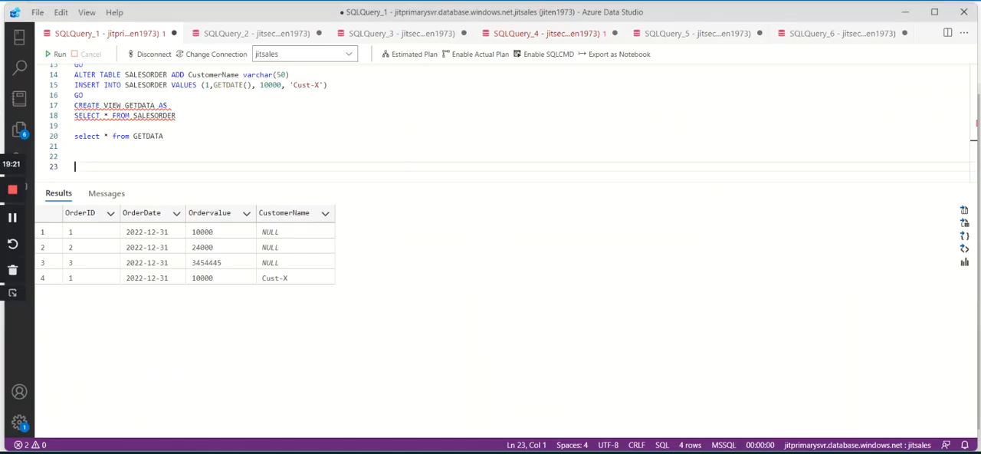
pyautogui.click(228, 149)
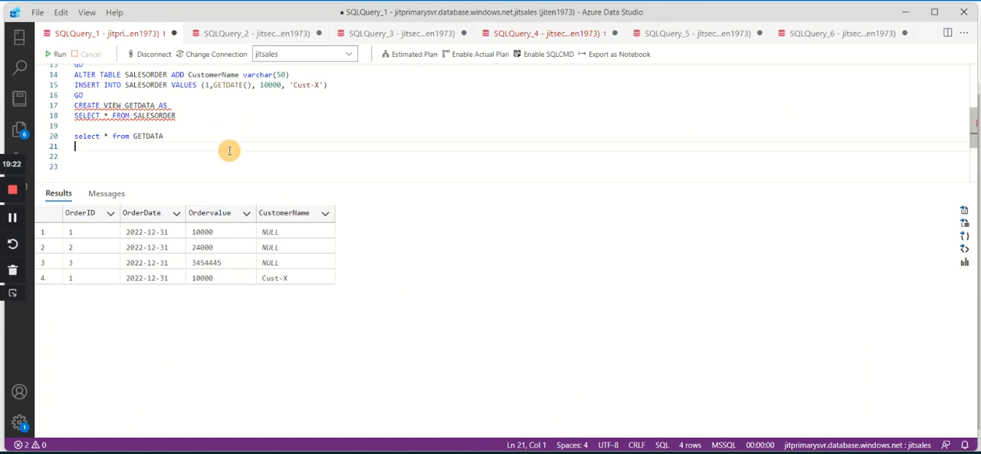
pyautogui.click(278, 36)
pyautogui.click(374, 154)
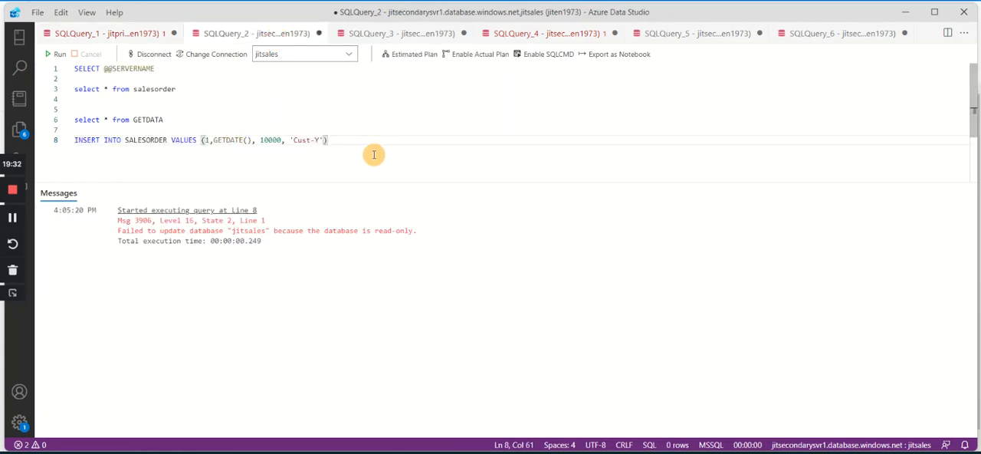
pyautogui.press('Return')
pyautogui.press('Return')
pyautogui.press('Up')
pyautogui.press('Up')
pyautogui.hotkey('shift', 'Down')
pyautogui.press('Delete')
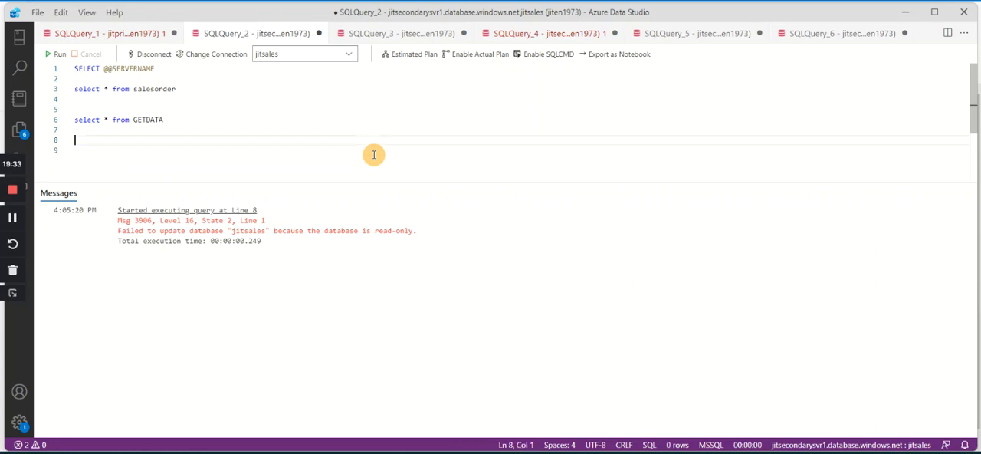
pyautogui.moveTo(161, 68); pyautogui.dragTo(69, 69)
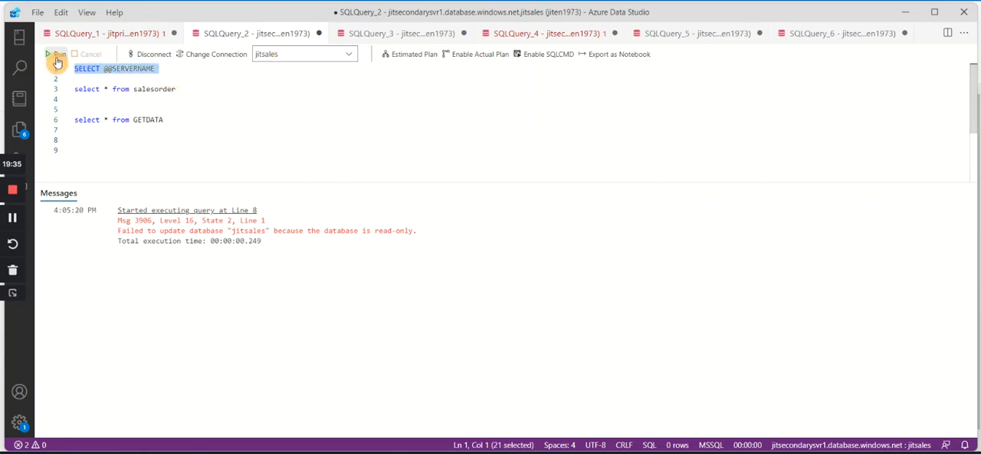
pyautogui.click(56, 59)
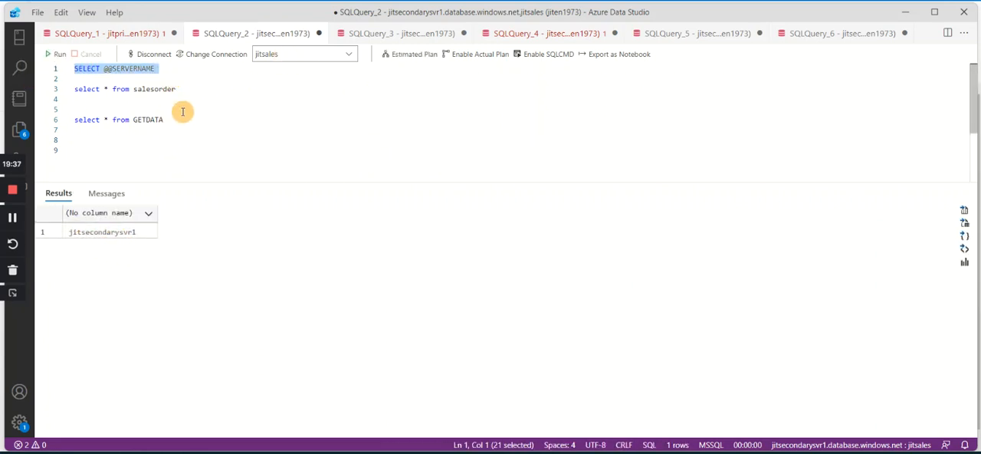
# Add the statement ALTER DATABASE jitsales FAILOVER below the GETDATA query in SQLQuery_2.
pyautogui.click(209, 133)
pyautogui.press('Return')
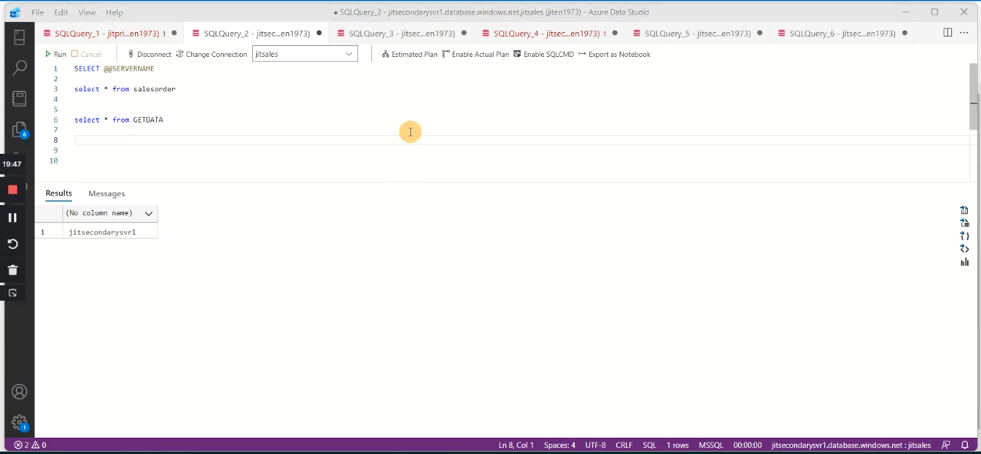
pyautogui.click(120, 140)
pyautogui.write('ALTER DATABASE jitsales FAILOVER')
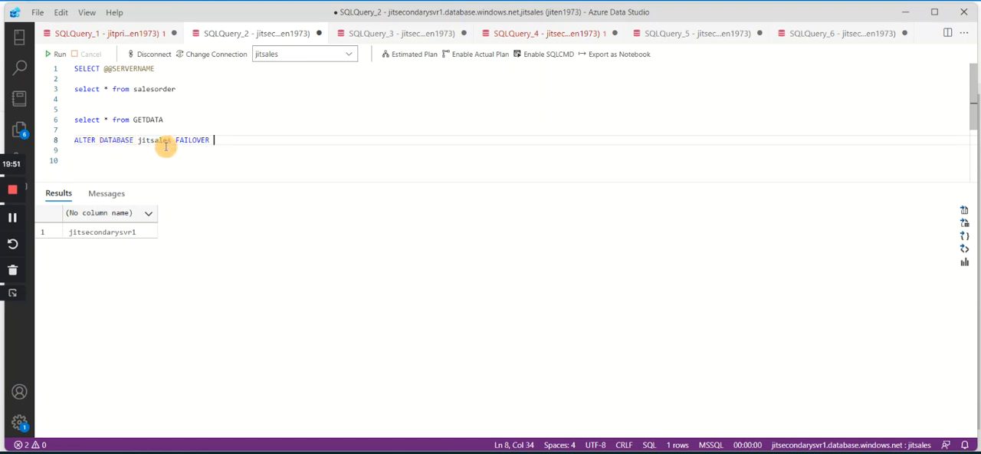
pyautogui.moveTo(135, 139); pyautogui.dragTo(173, 139)
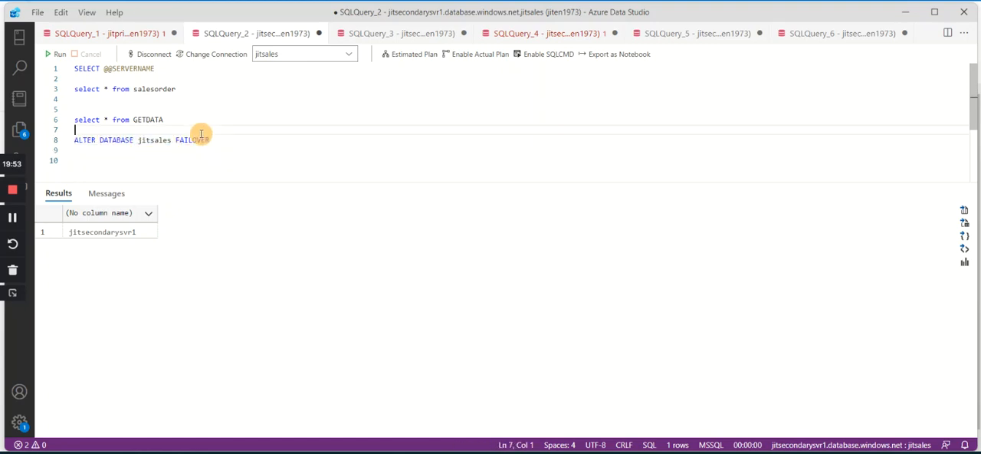
pyautogui.click(227, 140)
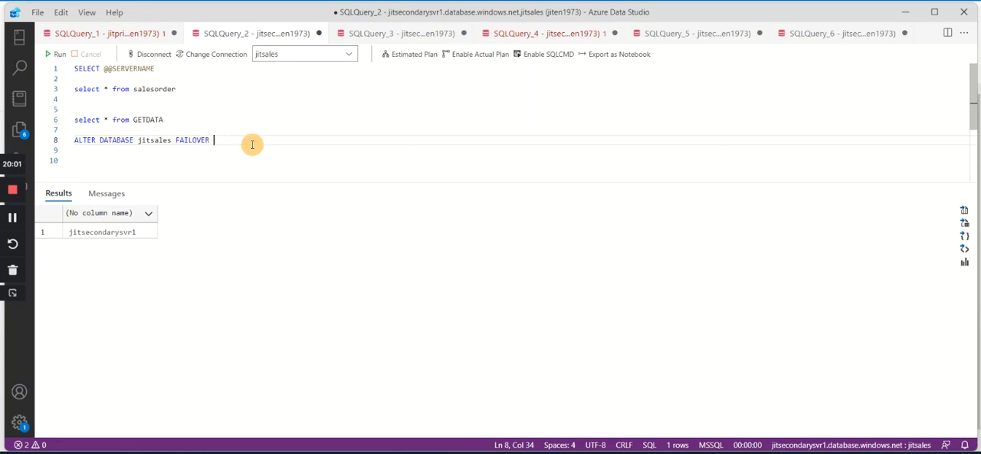
# Set the database of SQLQuery_2 to master and run only the ALTER DATABASE jitsales FAILOVER statement.
pyautogui.moveTo(245, 141); pyautogui.dragTo(55, 138)
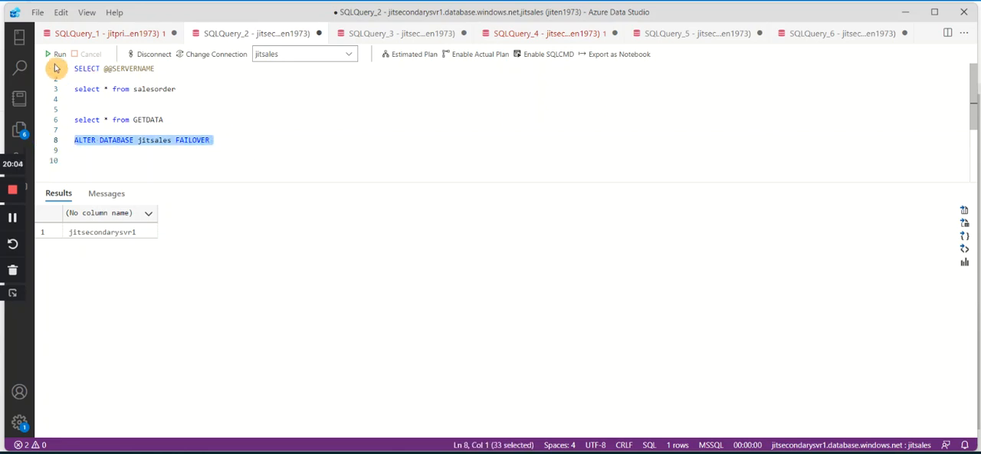
pyautogui.click(351, 55)
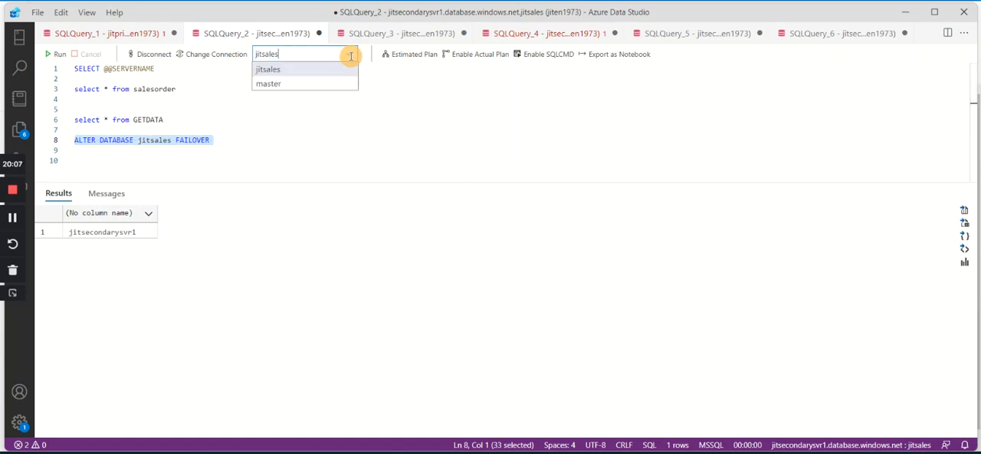
pyautogui.click(285, 83)
pyautogui.moveTo(253, 143); pyautogui.dragTo(14, 149)
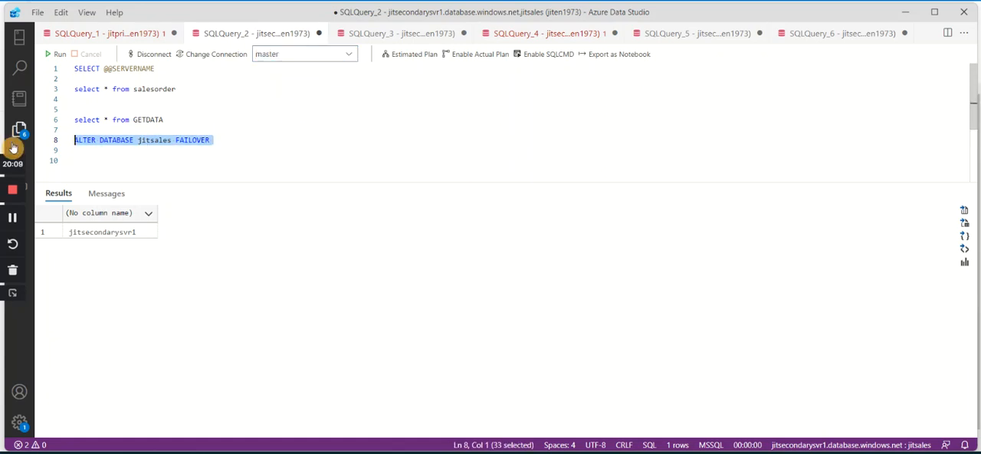
pyautogui.click(54, 54)
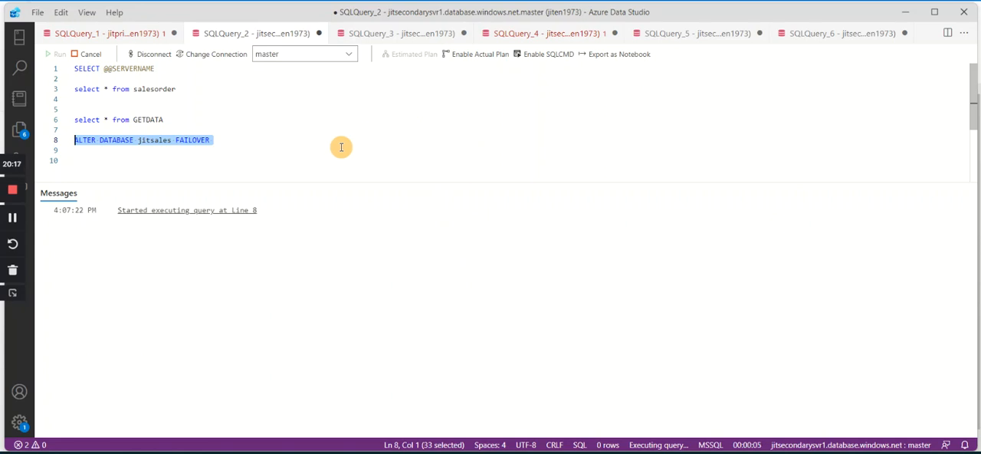
# Refresh the jitsales replica list in the Azure portal to check the failover, and return to Azure Data Studio.
pyautogui.click(13, 223)
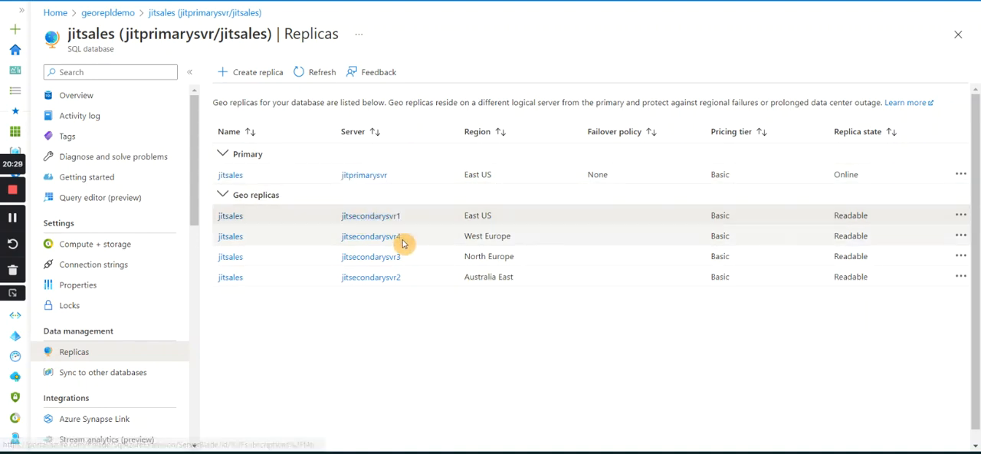
pyautogui.click(314, 77)
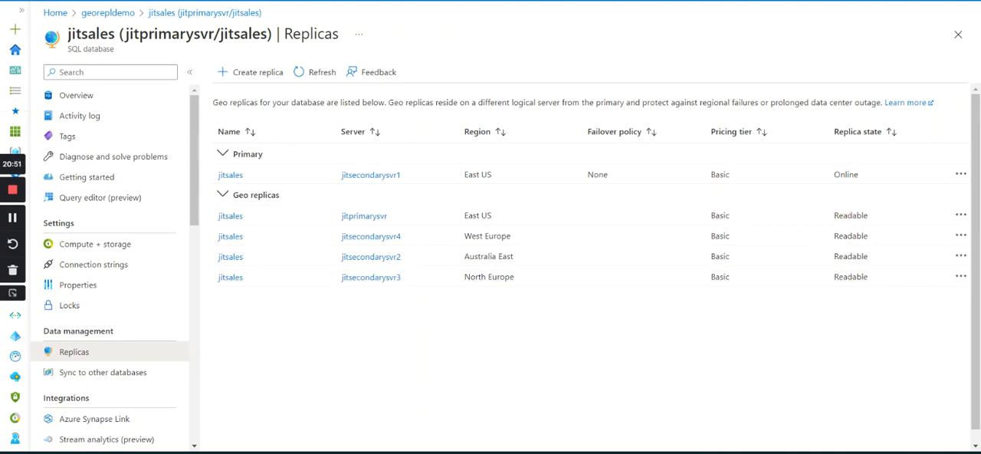
pyautogui.hotkey('alt', 'Tab')
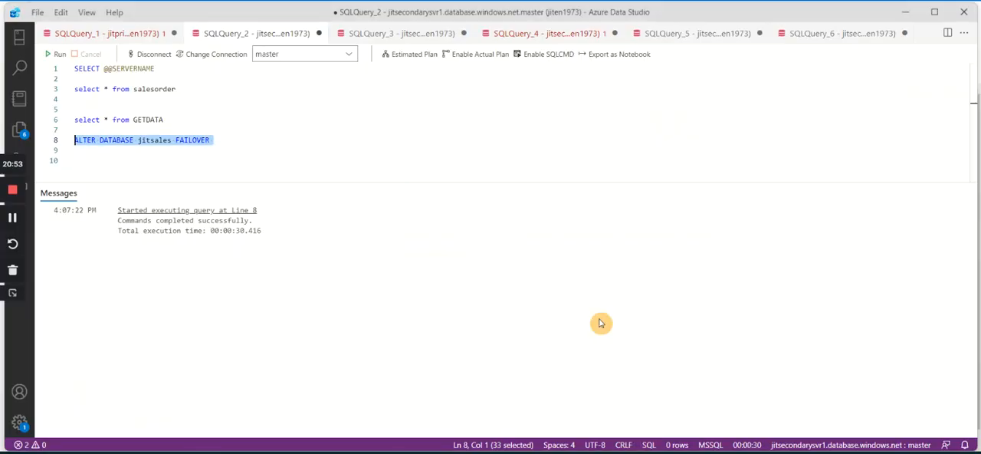
# Try to run only the 'Cust-X' INSERT statement from SQLQuery_1 against jitprimarysvr.
pyautogui.click(116, 32)
pyautogui.scroll(2, 235, 130)
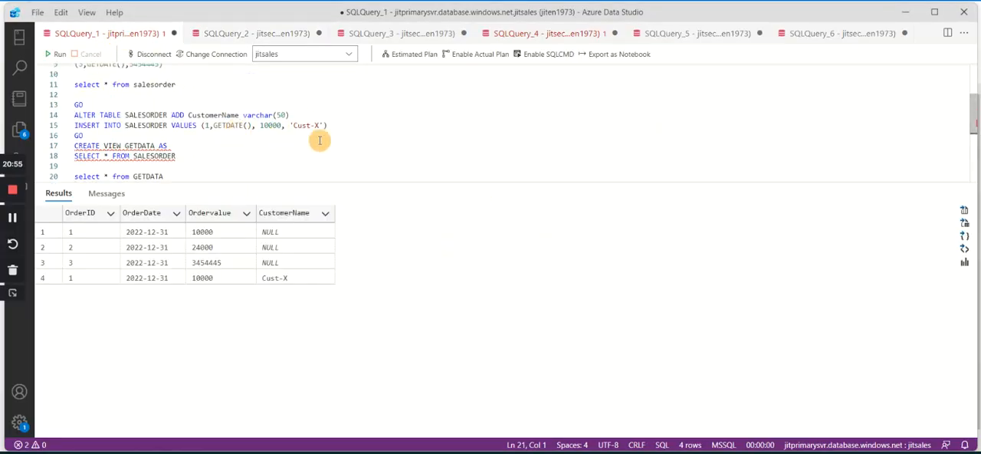
pyautogui.moveTo(342, 126); pyautogui.dragTo(71, 128)
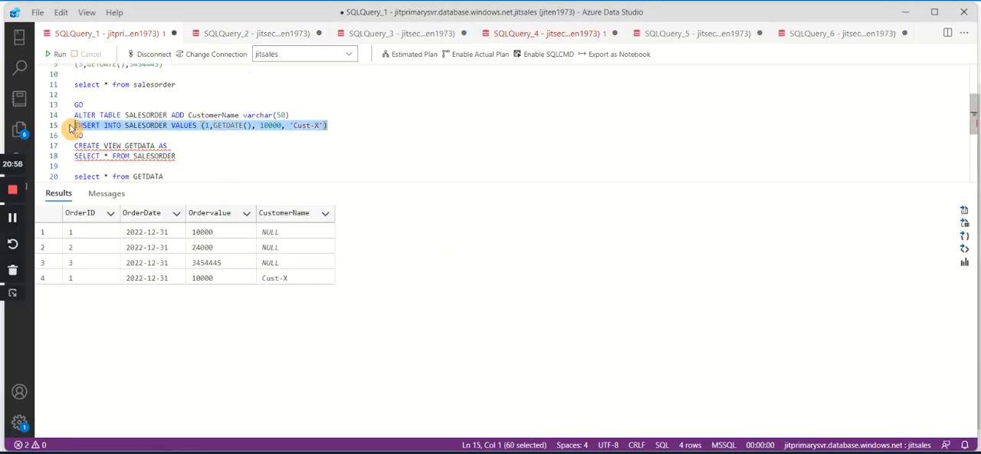
pyautogui.click(57, 54)
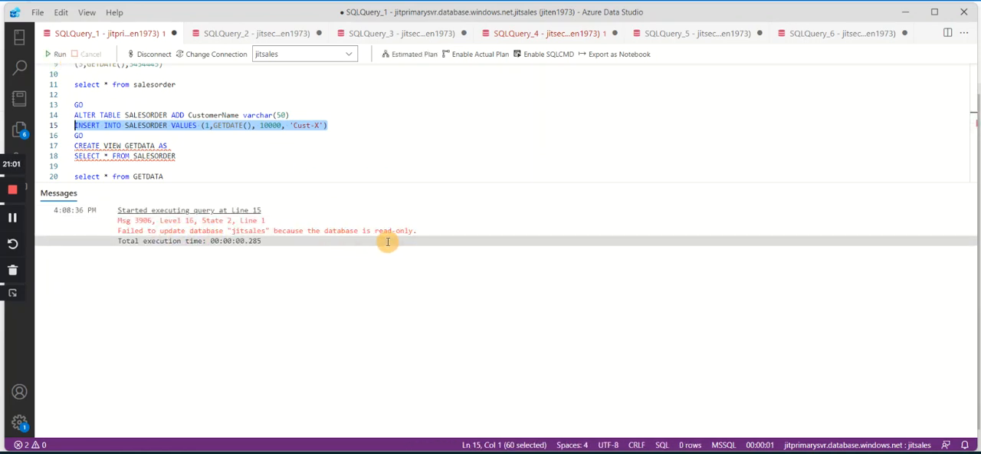
# Copy the INSERT INTO SALESORDER statement from SQLQuery_1 below the failover statement in SQLQuery_2 and change its customer value to 'Cust-y'.
pyautogui.click(356, 125)
pyautogui.moveTo(356, 125); pyautogui.dragTo(54, 132)
pyautogui.hotkey('ctrl', 'c')
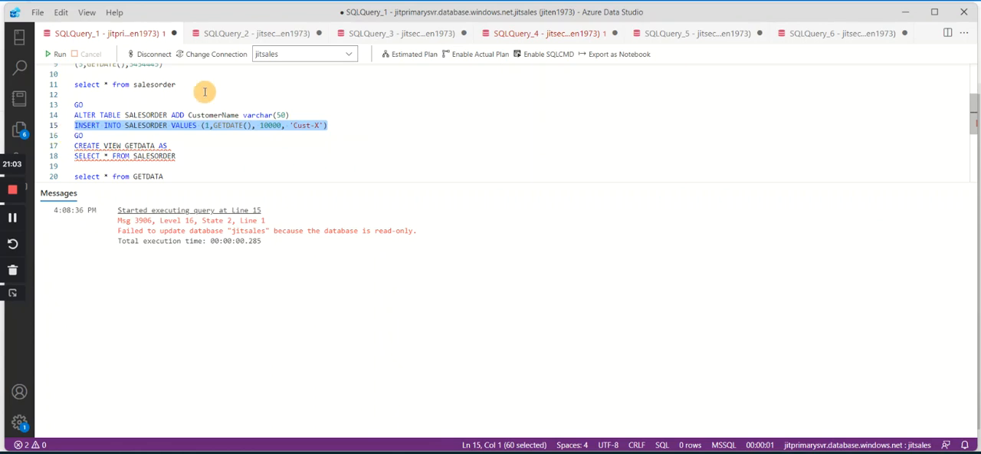
pyautogui.click(253, 33)
pyautogui.click(270, 135)
pyautogui.click(278, 154)
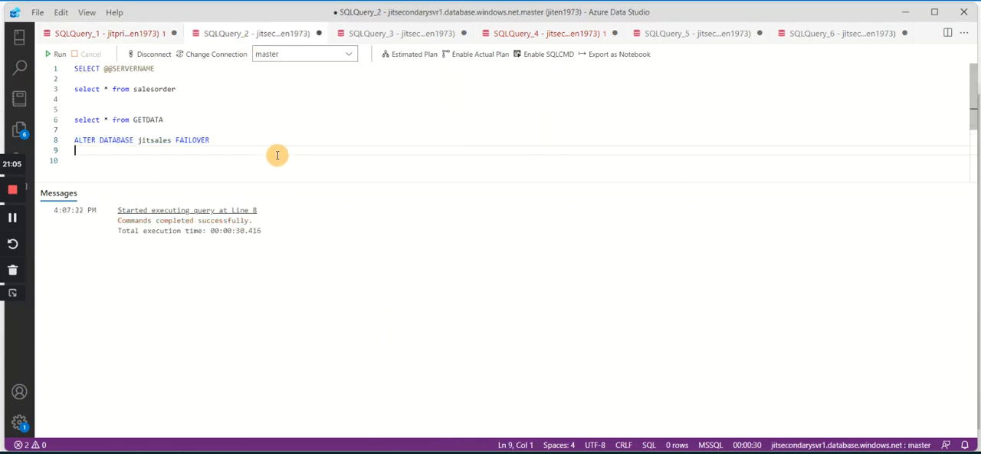
pyautogui.press('Return')
pyautogui.press('Return')
pyautogui.hotkey('ctrl', 'v')
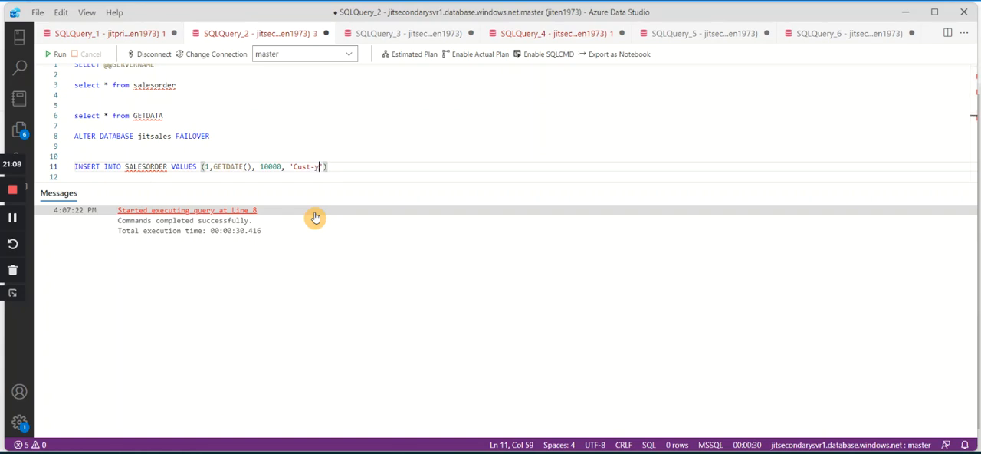
# Set the database of SQLQuery_2 to jitsales, run only the 'Cust-y' INSERT statement, and go to SQLQuery_3.
pyautogui.moveTo(351, 171); pyautogui.dragTo(74, 157)
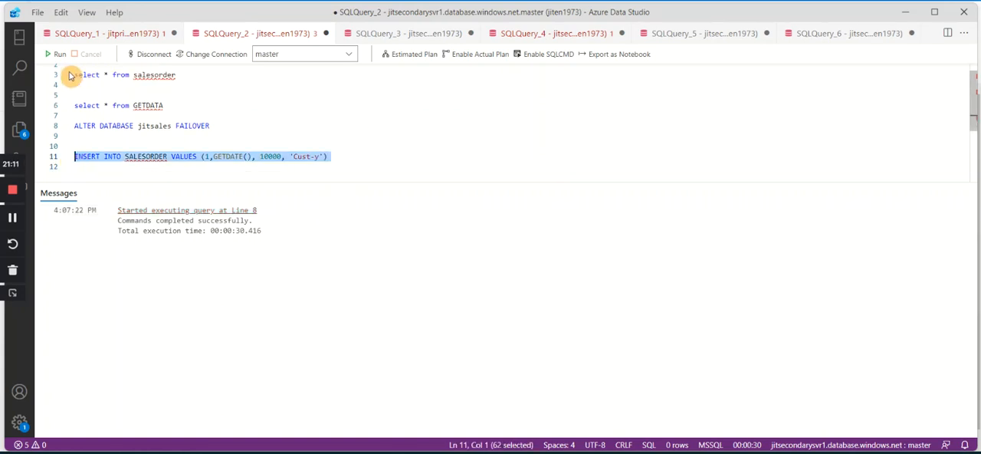
pyautogui.click(318, 52)
pyautogui.click(285, 69)
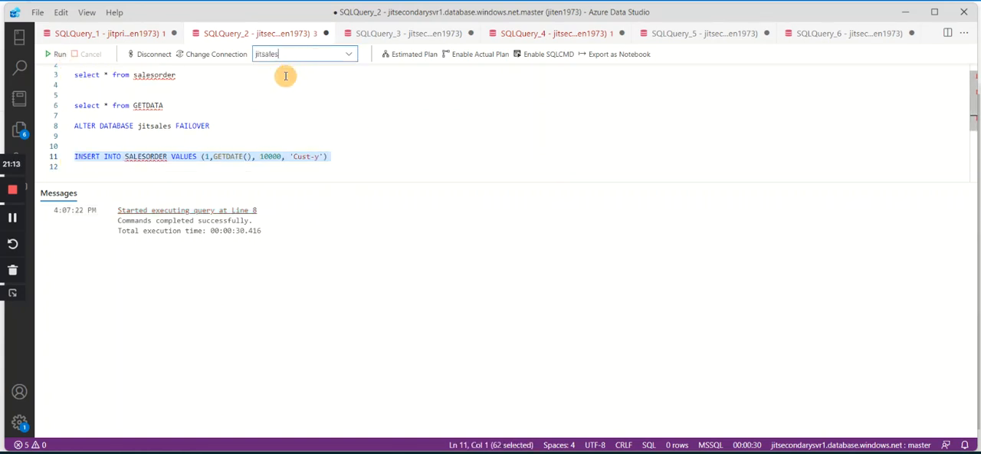
pyautogui.click(58, 52)
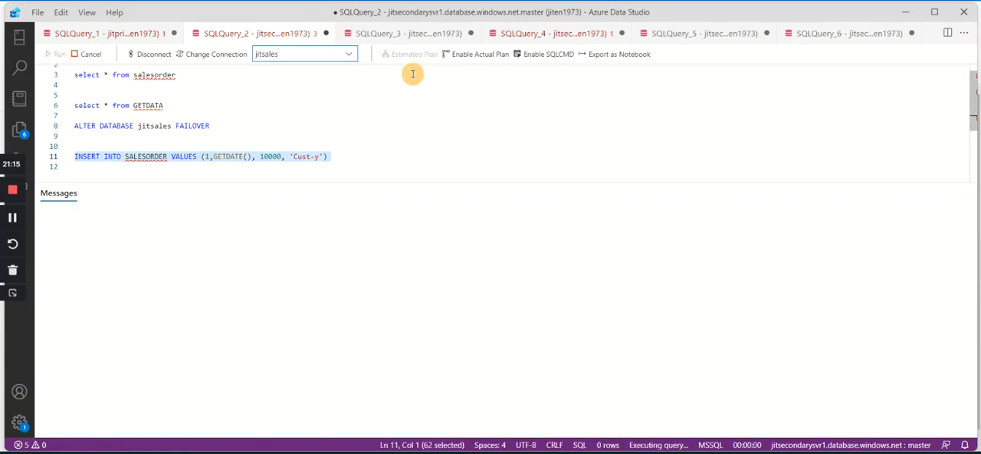
pyautogui.click(393, 37)
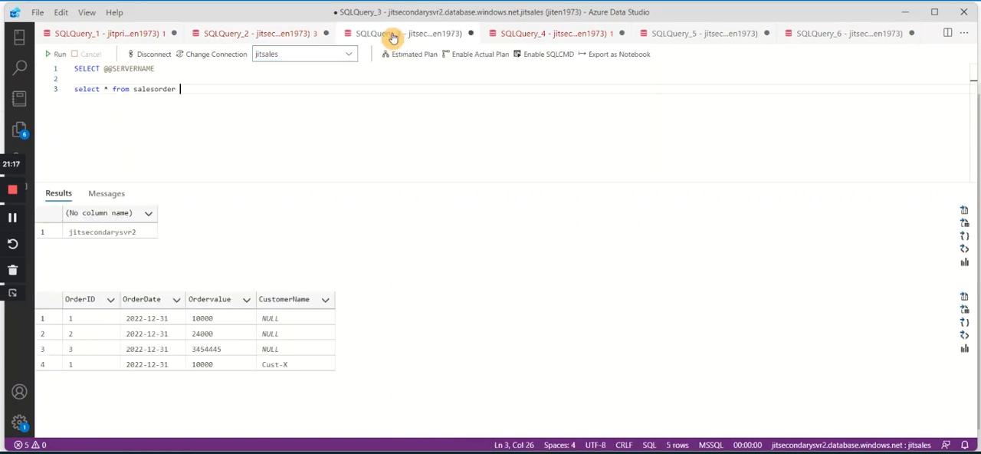
# Run SQLQuery_3 on jitsecondarysvr2 and check the salesorder results for the 'Cust-X' and 'Cust-y' rows.
pyautogui.click(56, 54)
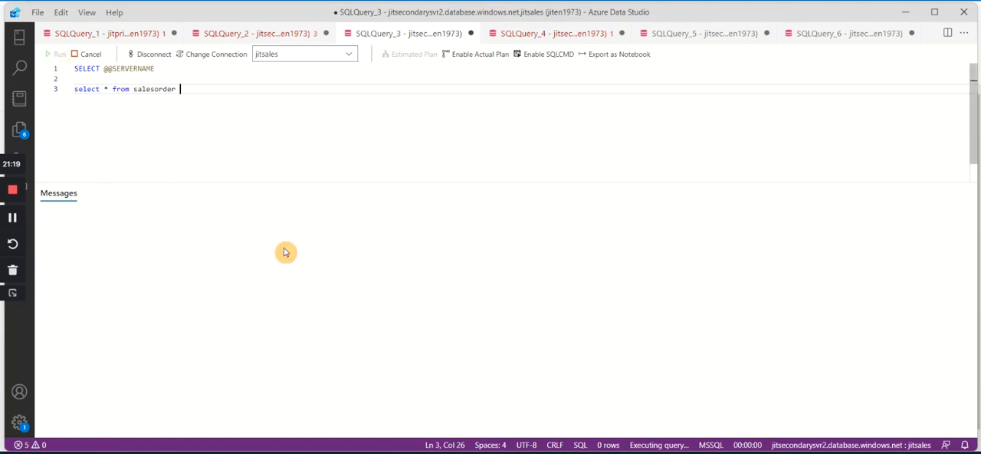
pyautogui.click(278, 378)
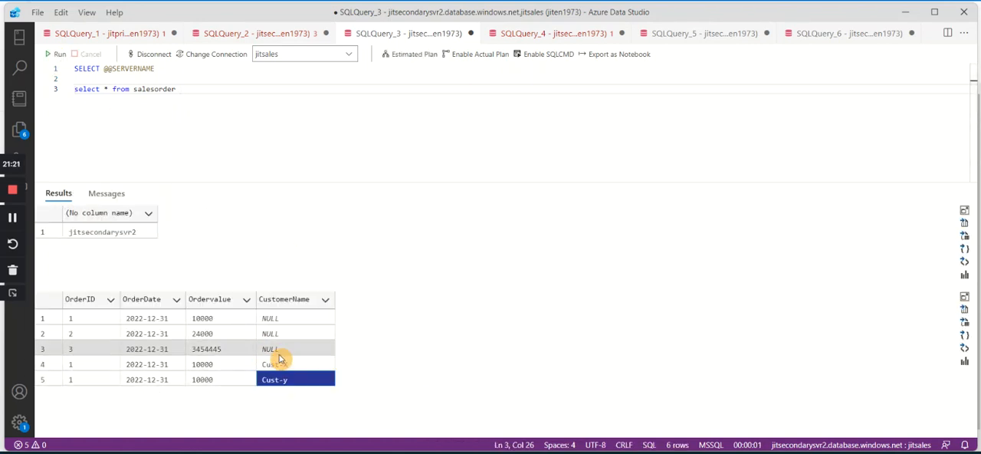
pyautogui.click(280, 362)
pyautogui.click(292, 380)
# Run only the 'select * from salesorder' statement of SQLQuery_1 on jitprimarysvr and check for the 'Cust-y' row.
pyautogui.click(132, 35)
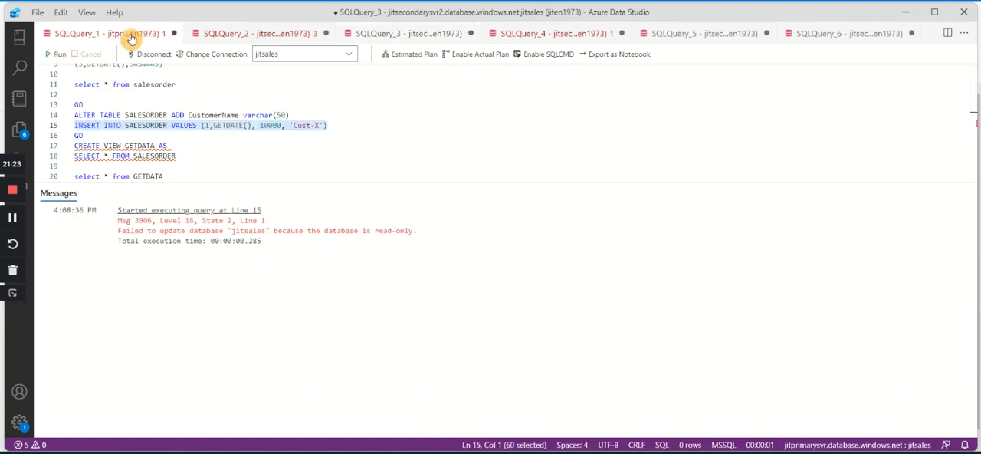
pyautogui.moveTo(189, 86); pyautogui.dragTo(73, 73)
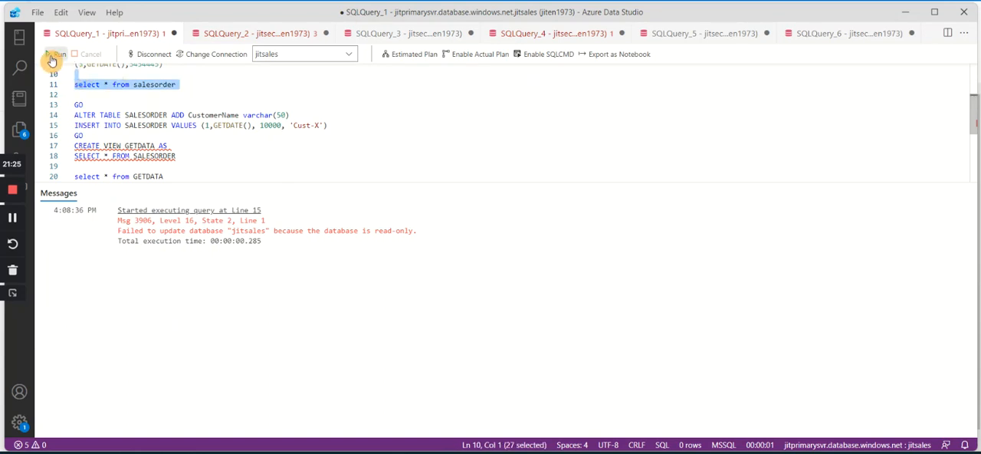
pyautogui.click(51, 60)
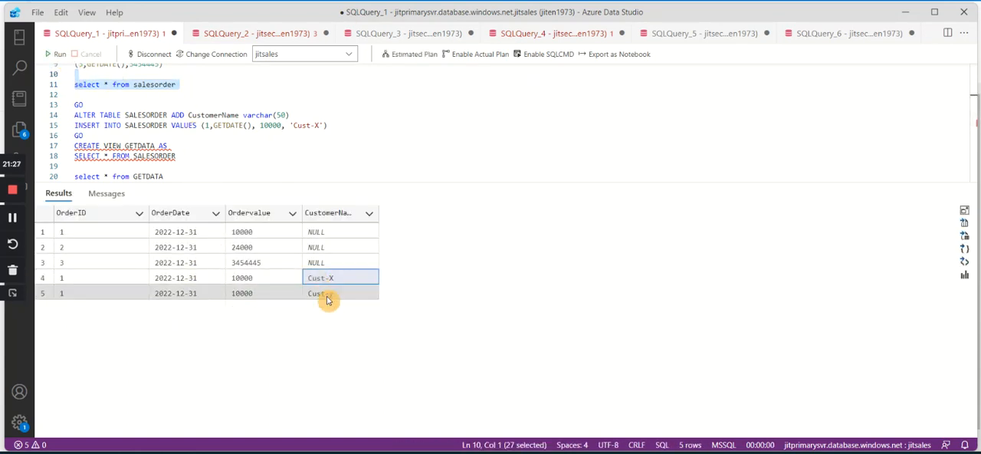
pyautogui.click(327, 296)
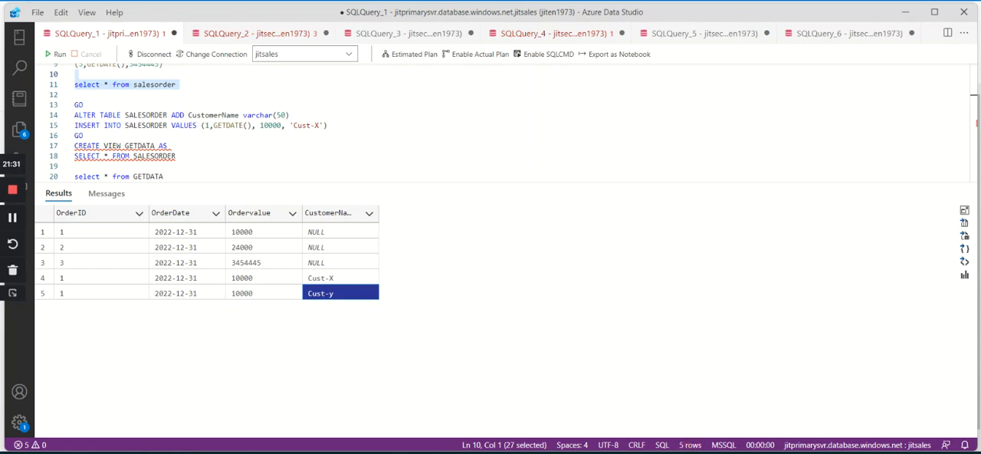
# Switch to the Azure portal and stop replication for the jitsales geo replica on jitsecondarysvr3.
pyautogui.moveTo(525, 453)
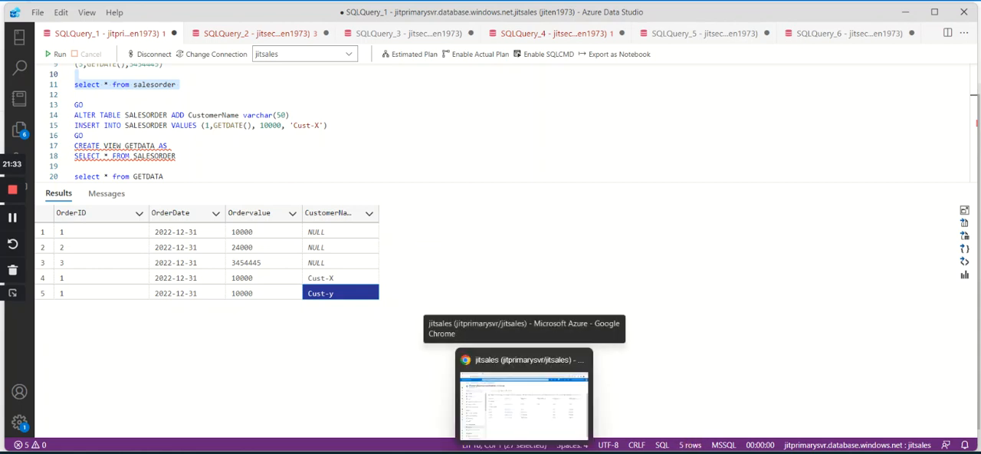
pyautogui.click(560, 444)
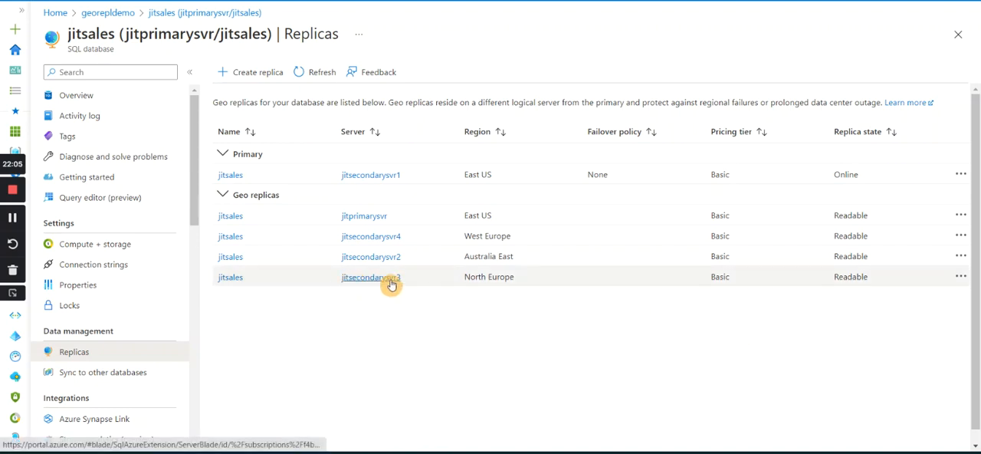
pyautogui.click(961, 277)
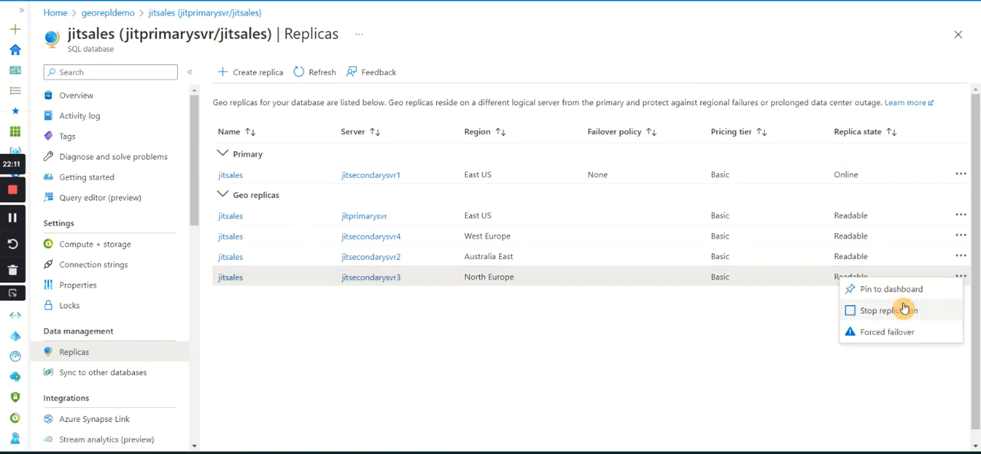
pyautogui.click(853, 312)
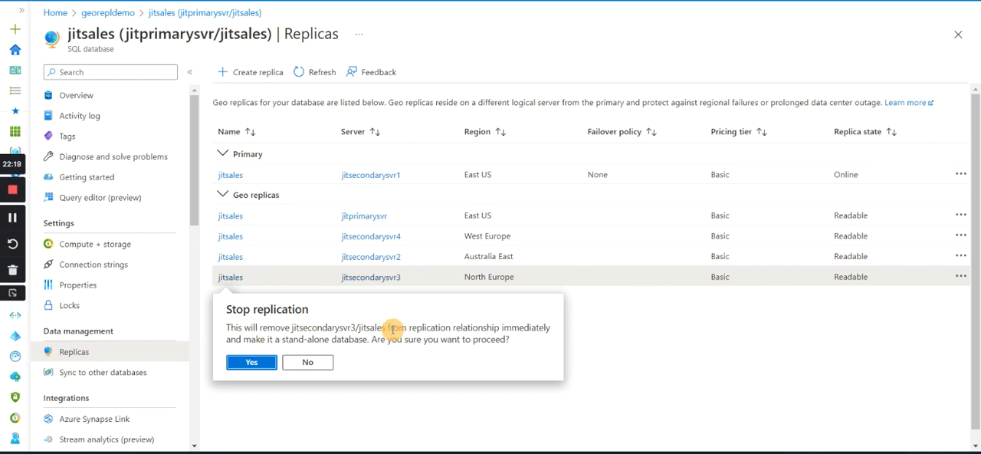
pyautogui.click(251, 365)
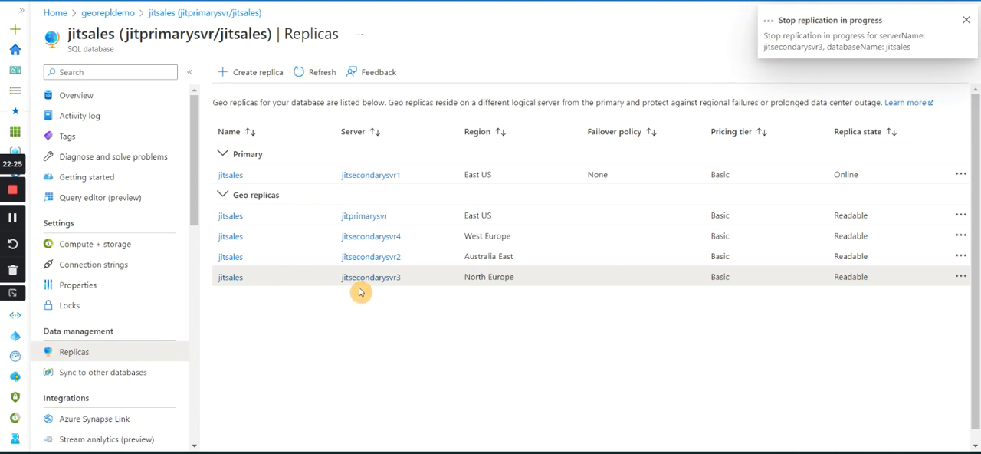
# Refresh the jitsales replica list repeatedly to check the stopped replication, and return to Azure Data Studio.
pyautogui.click(318, 77)
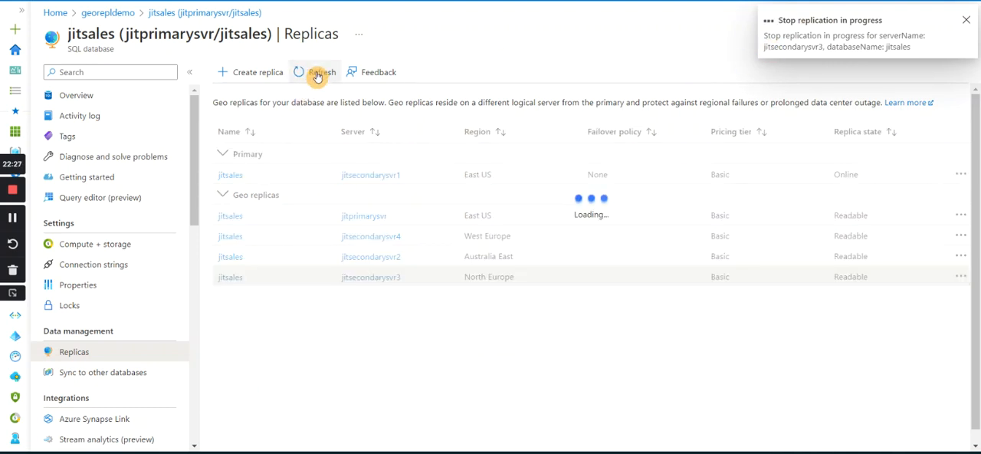
pyautogui.click(317, 77)
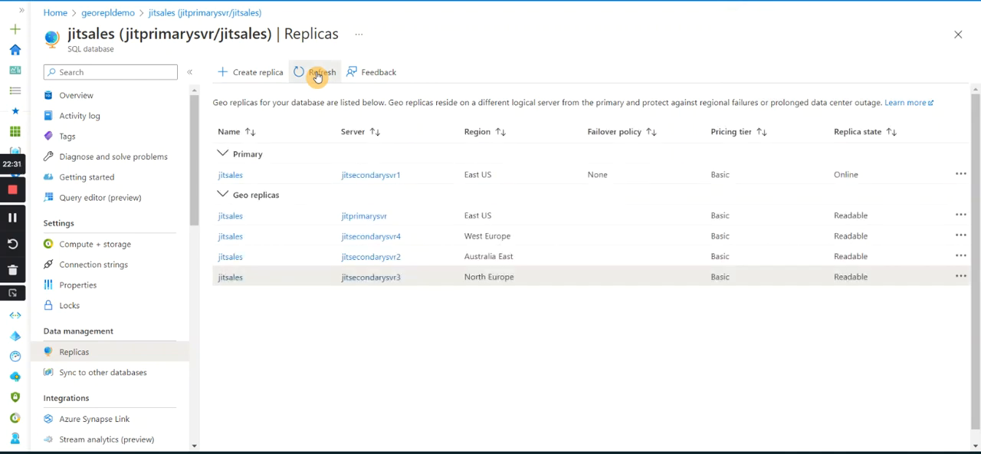
pyautogui.click(317, 76)
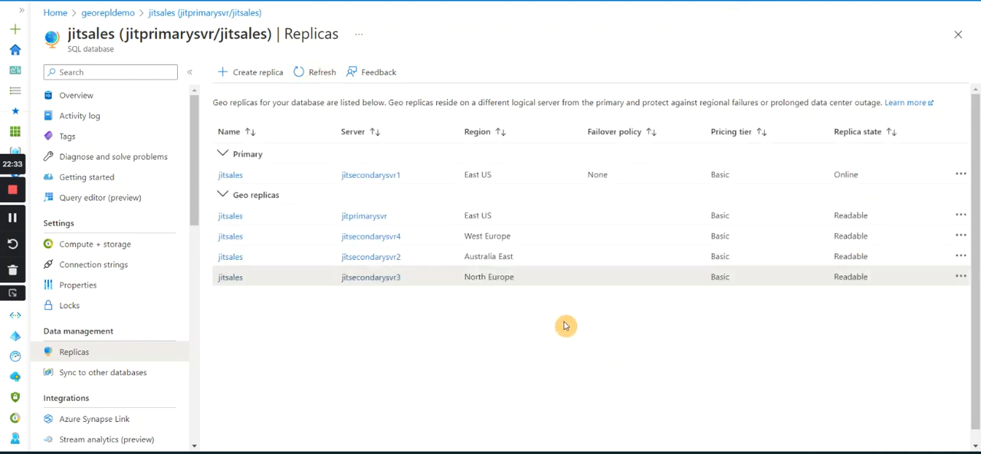
pyautogui.moveTo(636, 452)
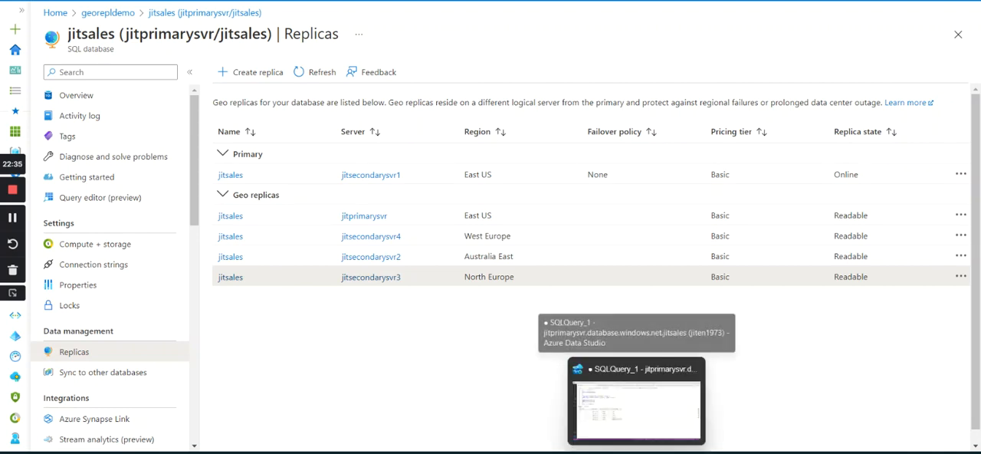
pyautogui.click(636, 402)
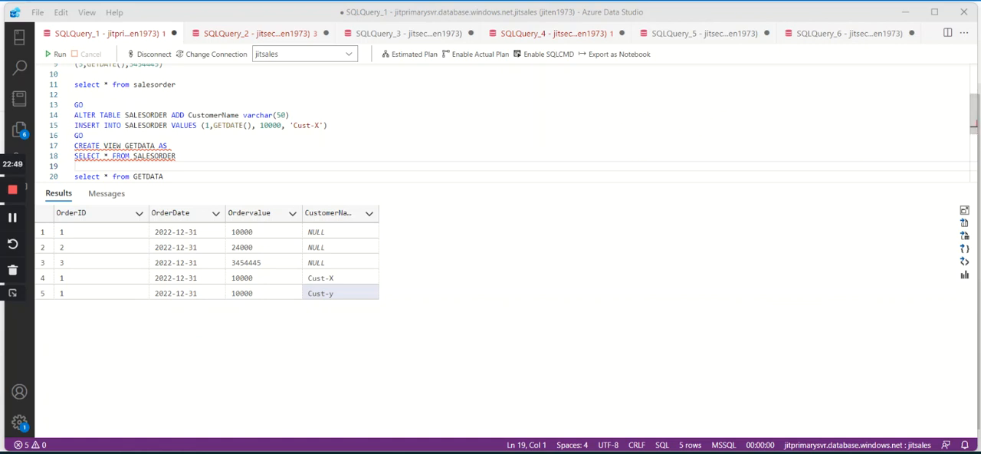
pyautogui.scroll(-2, 310, 155)
pyautogui.scroll(-3, 345, 138)
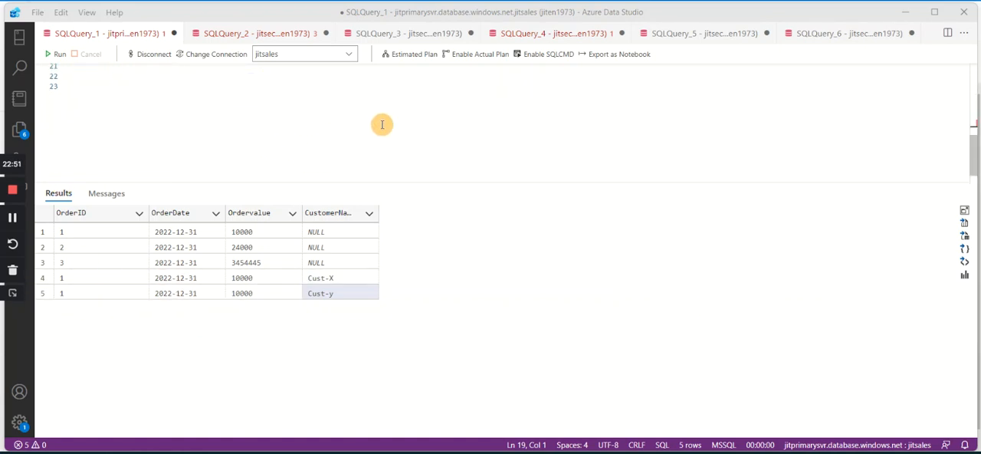
pyautogui.click(370, 130)
pyautogui.scroll(2, 368, 127)
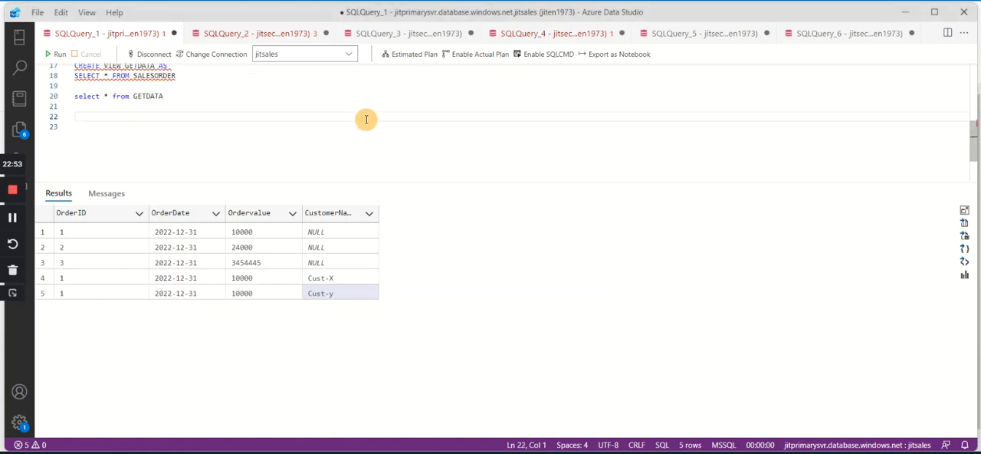
pyautogui.write('ALTER DATABASE jitsales REMOVE SECONDARY ON SERVER jitsecondaryus')
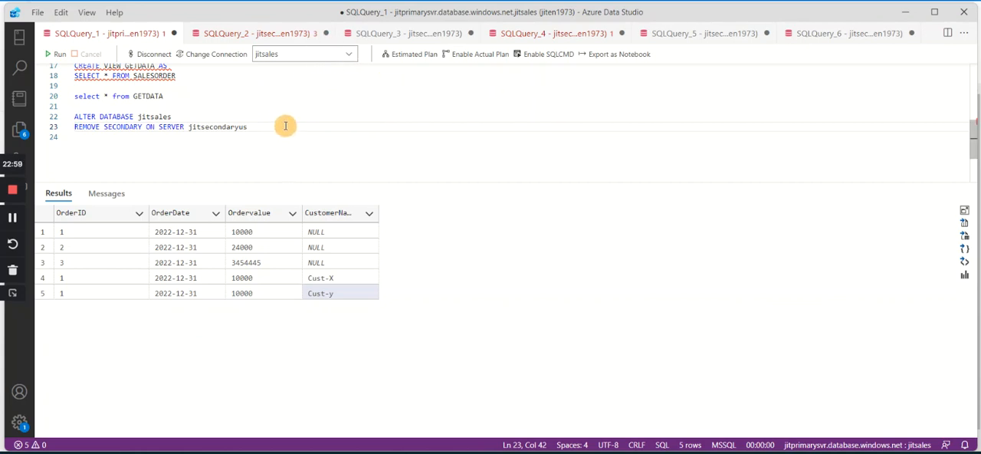
pyautogui.moveTo(284, 125); pyautogui.dragTo(31, 115)
pyautogui.hotkey('ctrl', 'c')
pyautogui.press('Delete')
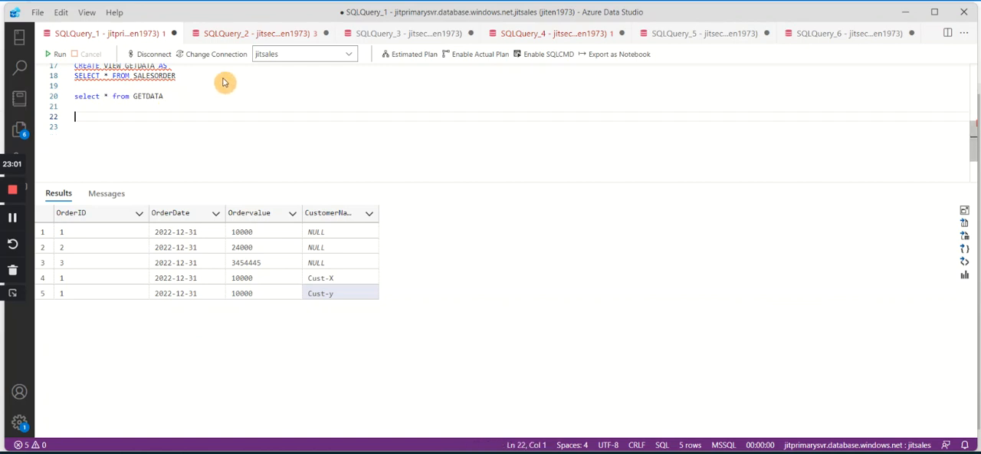
# Paste 'ALTER DATABASE jitsales REMOVE SECONDARY ON SERVER jitsecondaryus' a few lines below the 'Cust-y' INSERT statement in SQLQuery_2.
pyautogui.click(281, 40)
pyautogui.click(373, 156)
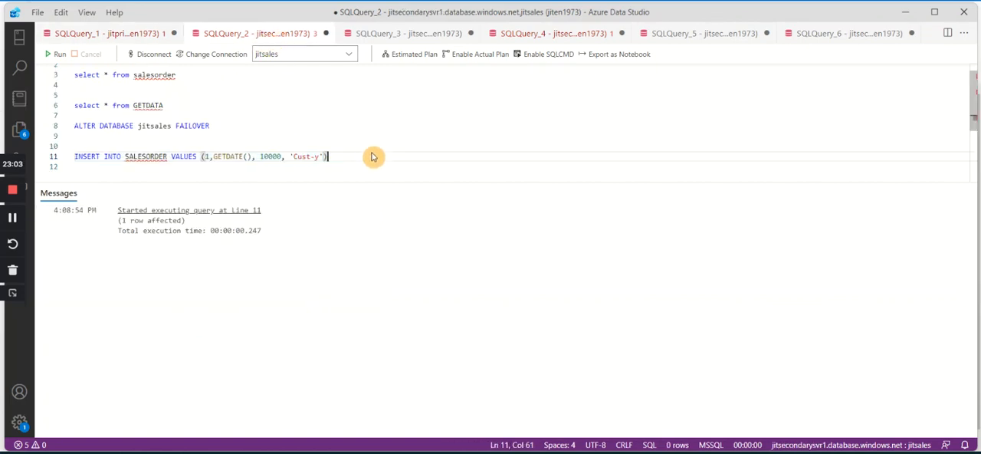
pyautogui.press('Return')
pyautogui.press('Return')
pyautogui.press('Return')
pyautogui.hotkey('ctrl', 'v')
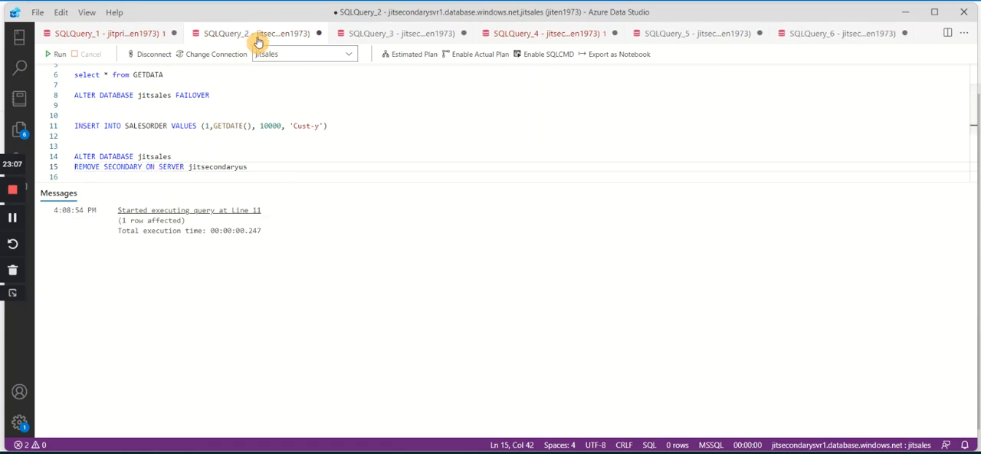
pyautogui.scroll(2, 207, 90)
pyautogui.moveTo(157, 68); pyautogui.dragTo(74, 68)
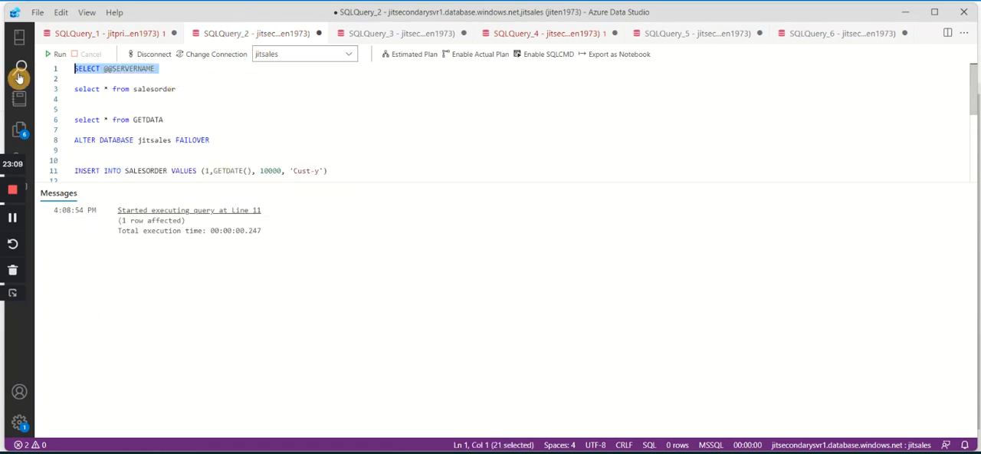
pyautogui.click(55, 54)
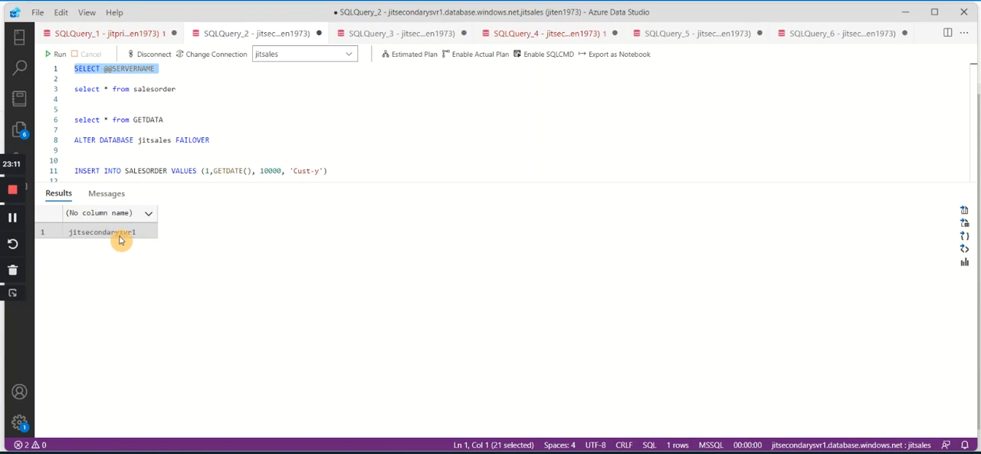
# Change the server name in the REMOVE SECONDARY ON SERVER line of SQLQuery_2 to jitsecondarysvr4.
pyautogui.scroll(-4, 284, 94)
pyautogui.scroll(1, 289, 120)
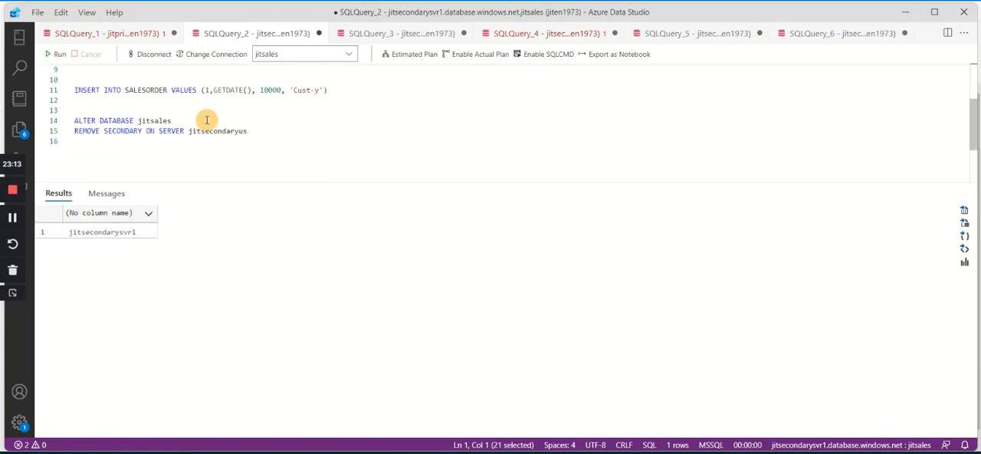
pyautogui.click(88, 120)
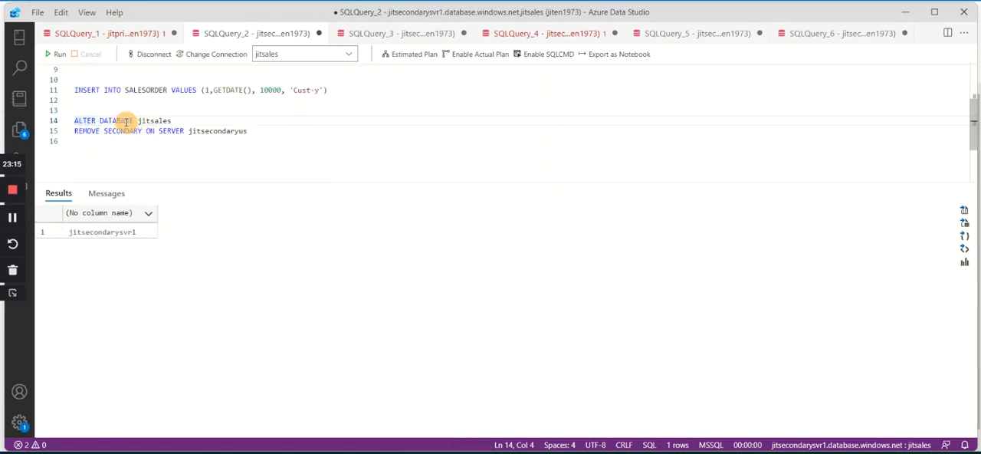
pyautogui.click(127, 131)
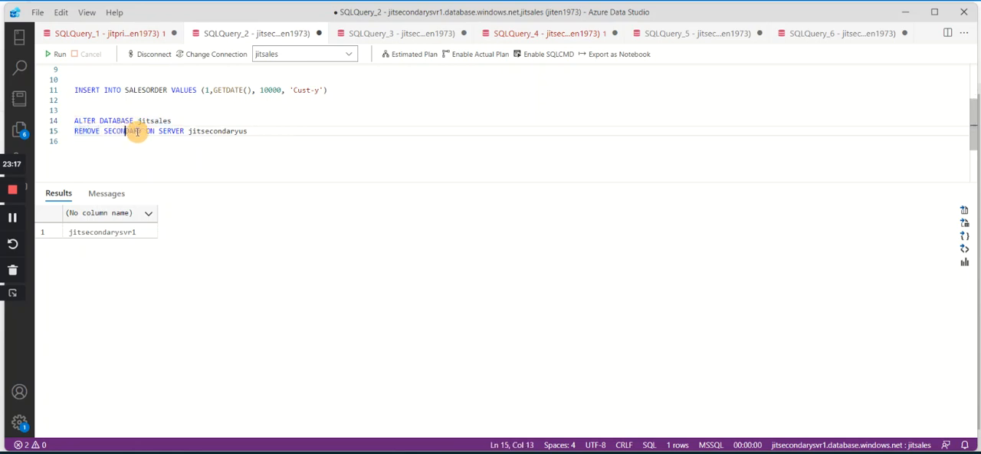
pyautogui.click(149, 133)
pyautogui.click(203, 133)
pyautogui.click(259, 132)
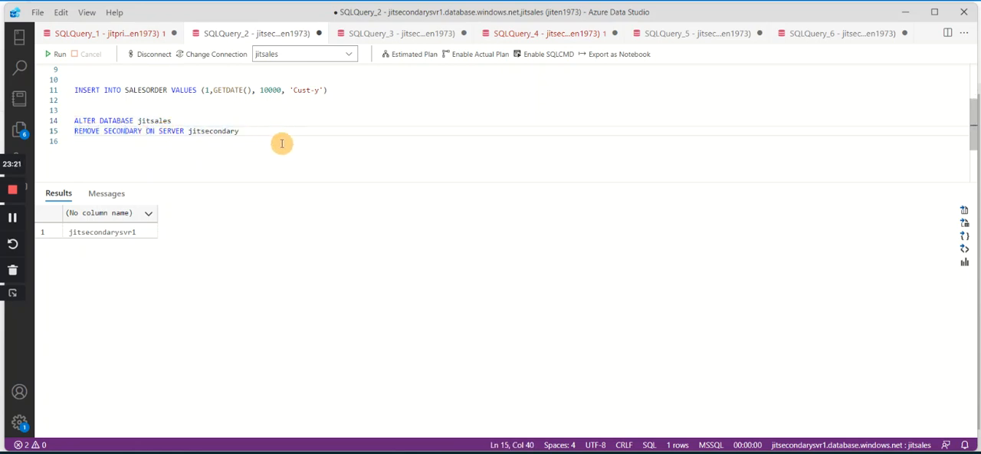
pyautogui.write('SVR')
pyautogui.press('BackSpace')
pyautogui.write('svr4')
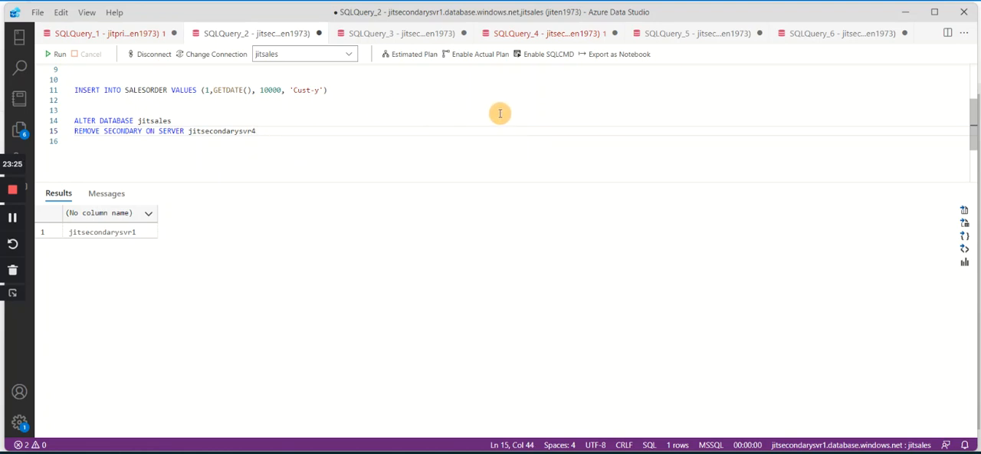
pyautogui.click(353, 142)
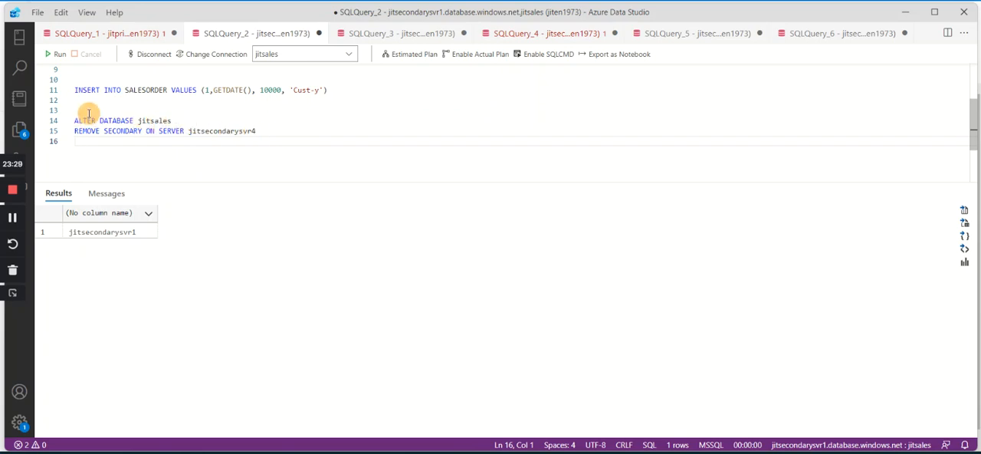
# Try to run only the ALTER DATABASE jitsales REMOVE SECONDARY statement against the jitsales database.
pyautogui.moveTo(268, 131); pyautogui.dragTo(74, 100)
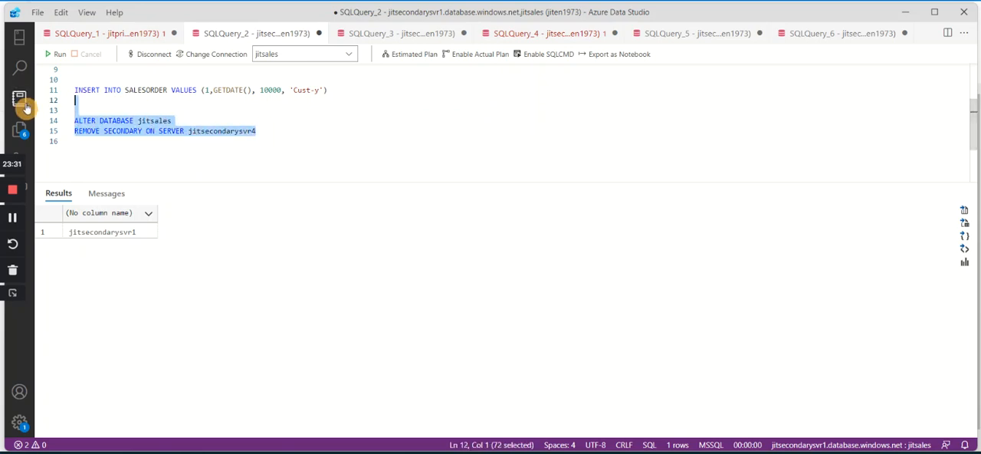
pyautogui.click(61, 54)
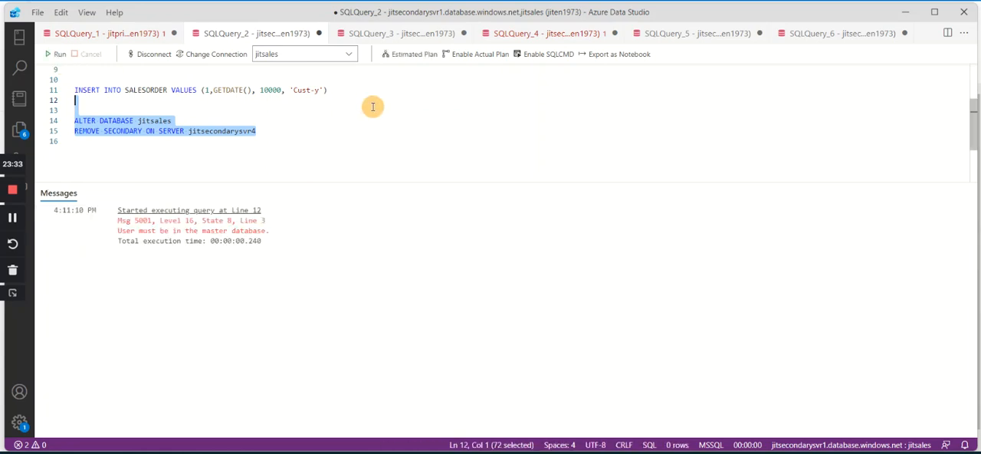
pyautogui.click(302, 134)
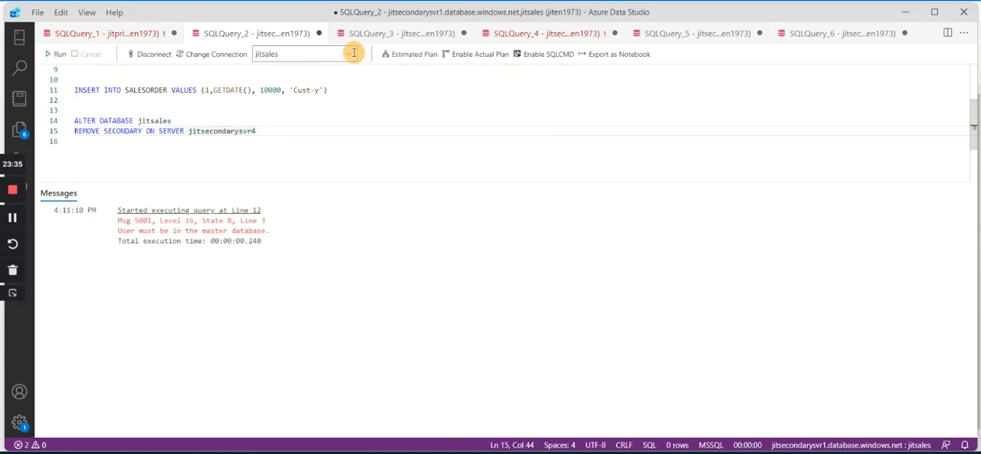
# Set the SQLQuery_2 database to master and run only the ALTER DATABASE jitsales REMOVE SECONDARY ON SERVER jitsecondarysvr4 statement.
pyautogui.click(352, 54)
pyautogui.click(278, 80)
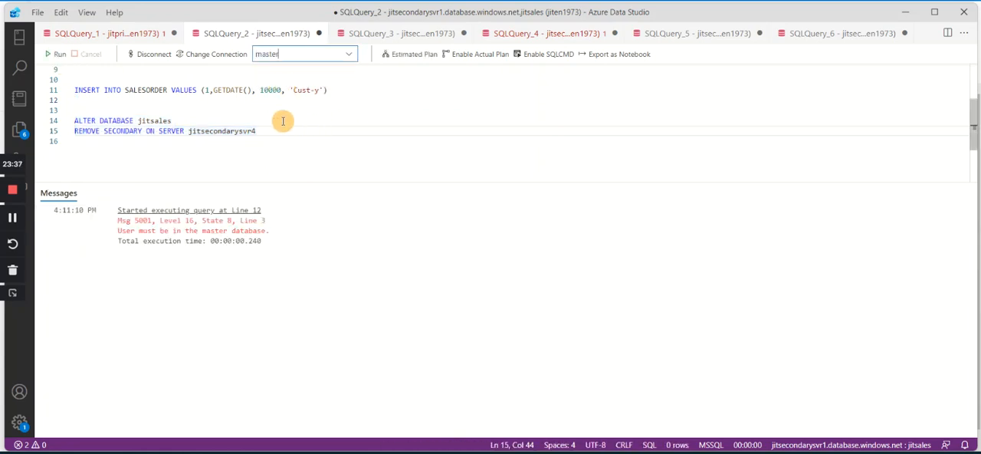
pyautogui.click(285, 126)
pyautogui.moveTo(285, 128); pyautogui.dragTo(74, 120)
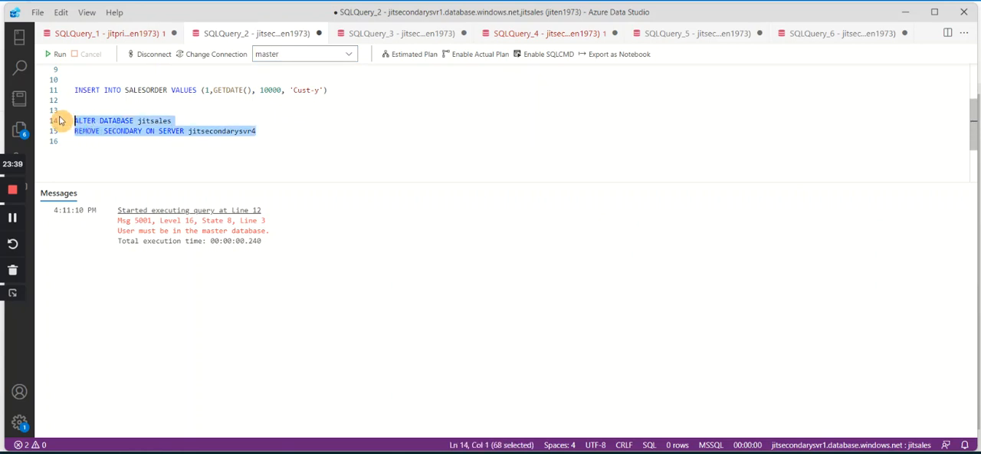
pyautogui.click(55, 54)
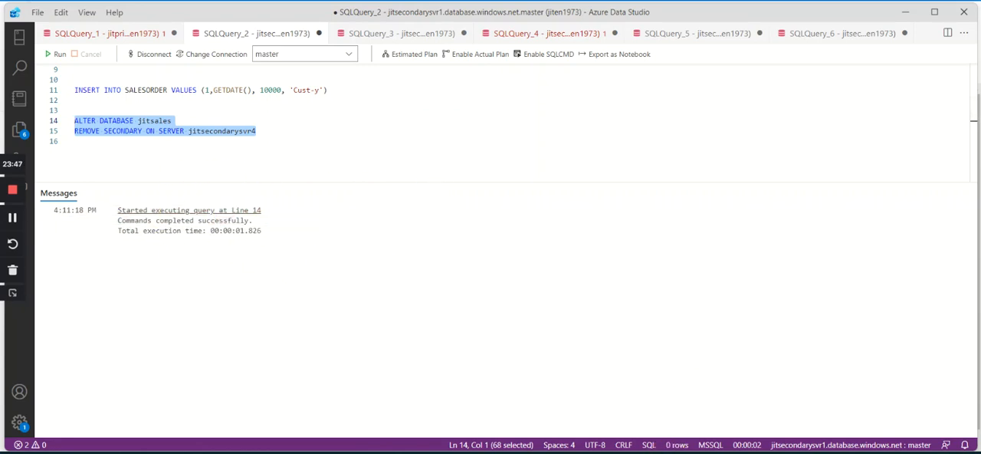
# Switch to the Azure portal, refresh the jitsales replicas list, and return to Azure Data Studio.
pyautogui.click(557, 452)
pyautogui.click(300, 82)
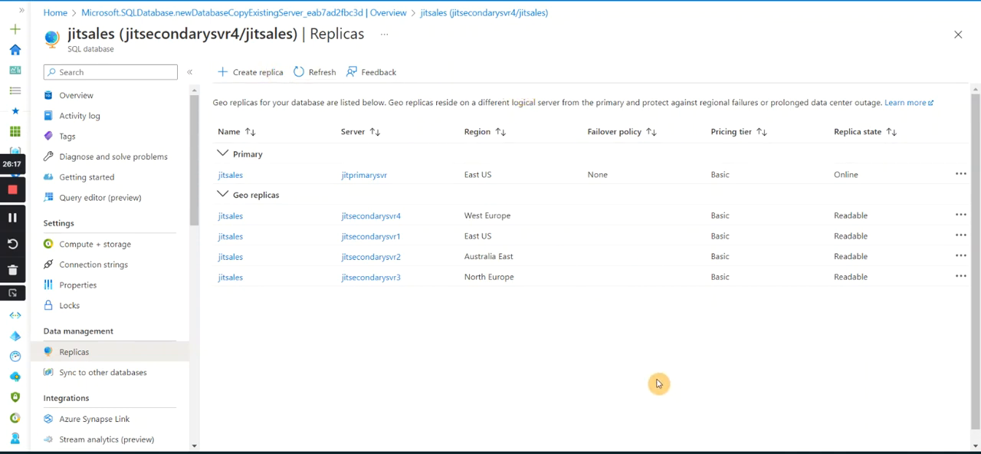
pyautogui.click(591, 453)
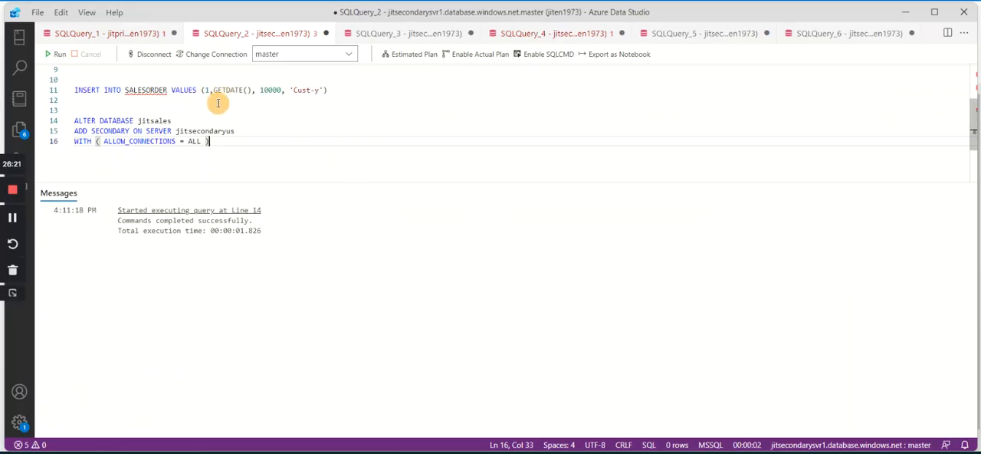
pyautogui.scroll(3, 215, 102)
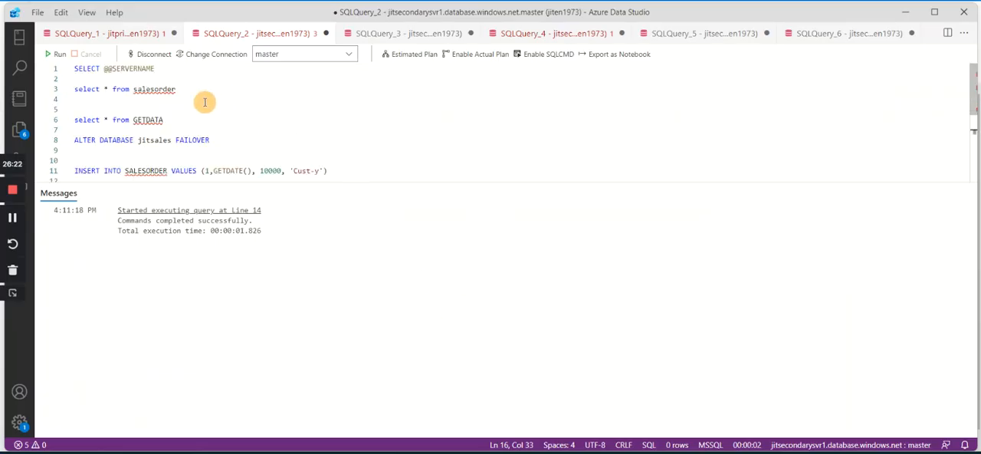
pyautogui.click(95, 40)
pyautogui.scroll(5, 188, 107)
pyautogui.click(168, 76)
pyautogui.moveTo(167, 75); pyautogui.dragTo(74, 67)
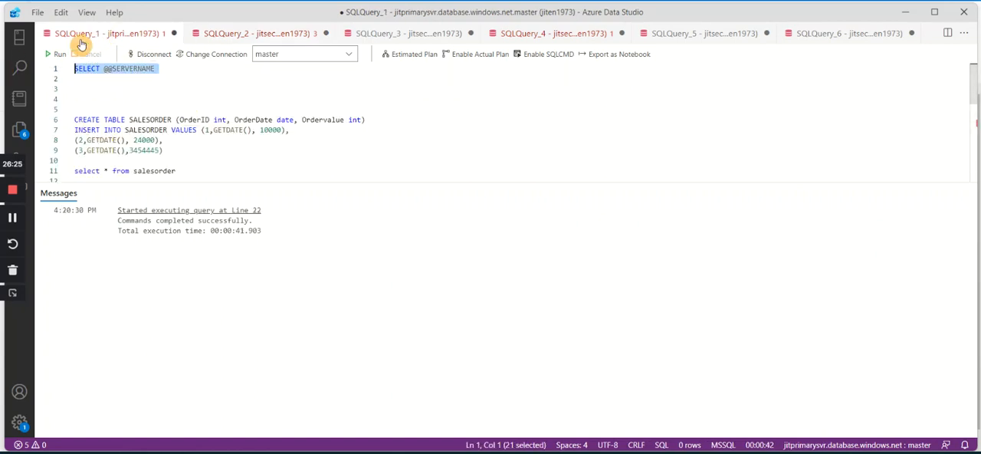
pyautogui.click(57, 53)
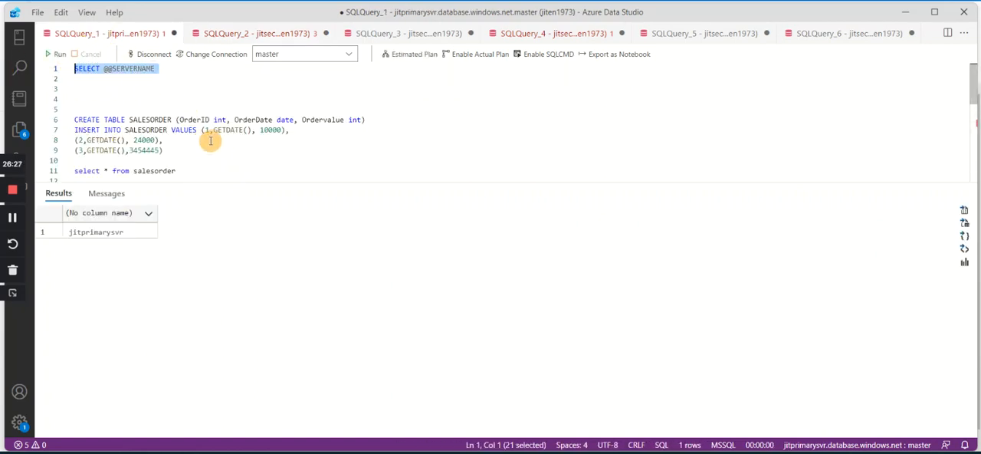
pyautogui.click(257, 40)
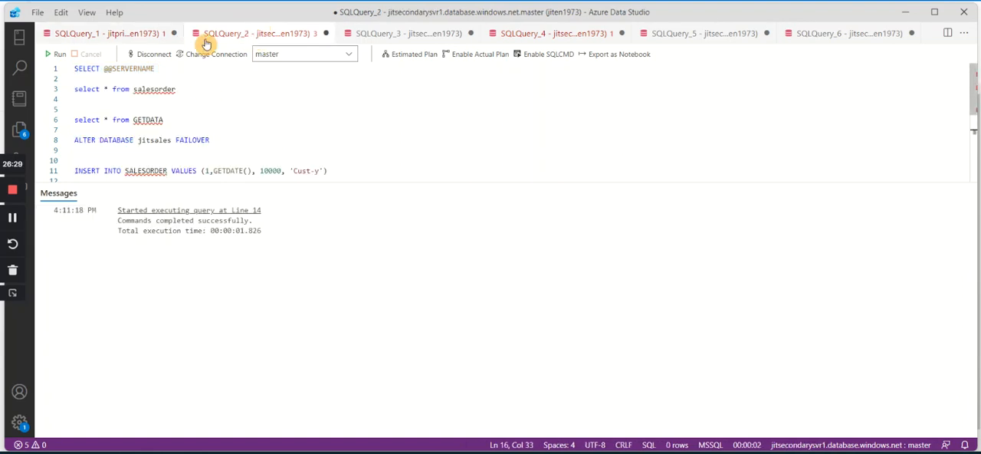
pyautogui.moveTo(157, 69); pyautogui.dragTo(31, 71)
pyautogui.click(70, 53)
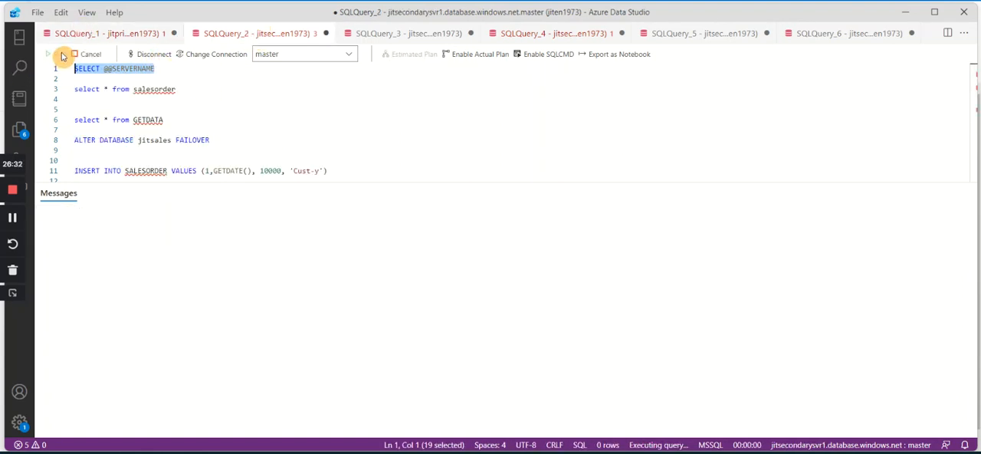
# Change the server name in the ADD SECONDARY ON SERVER line of SQLQuery_2 to jitsecondarysvr5.
pyautogui.scroll(-4, 222, 107)
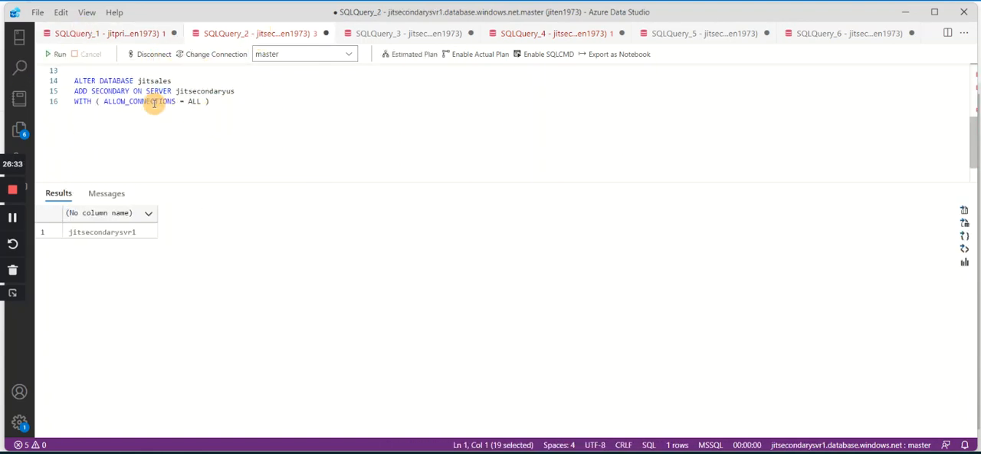
pyautogui.scroll(2, 233, 120)
pyautogui.doubleClick(219, 131)
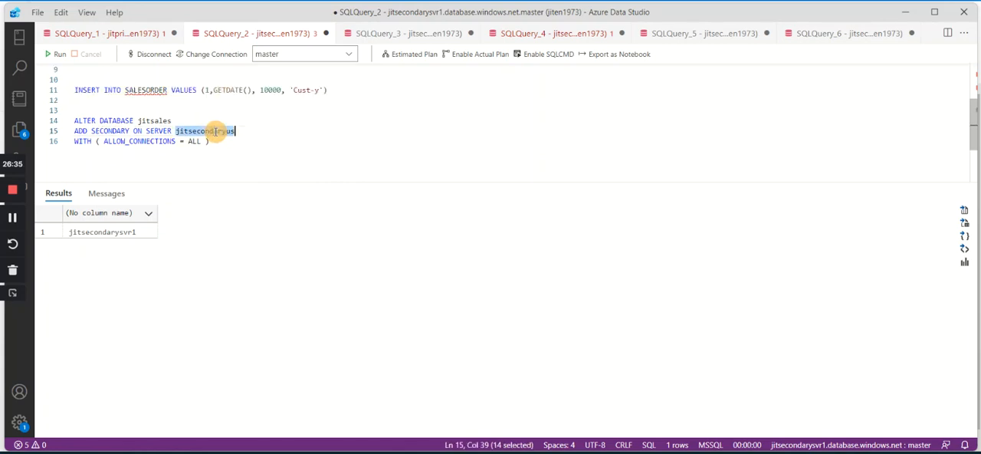
pyautogui.click(249, 134)
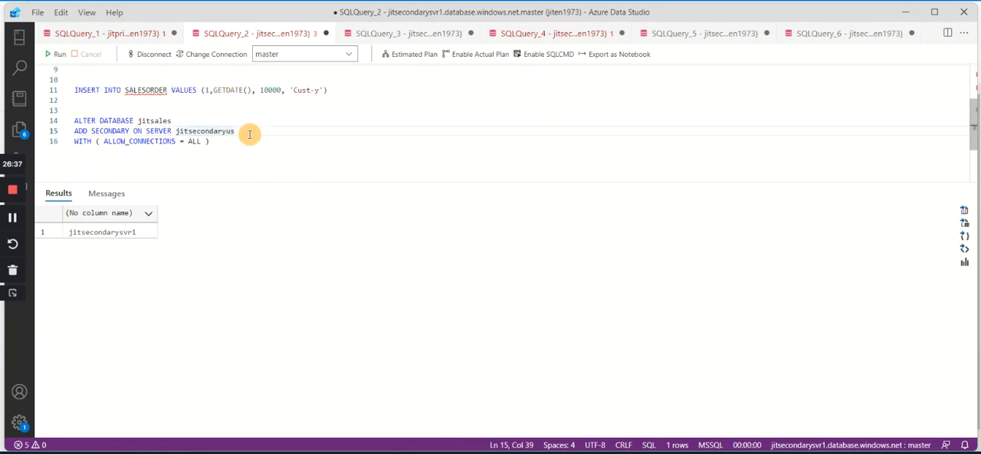
pyautogui.press('BackSpace')
pyautogui.press('BackSpace')
pyautogui.write('svr1')
pyautogui.click(252, 167)
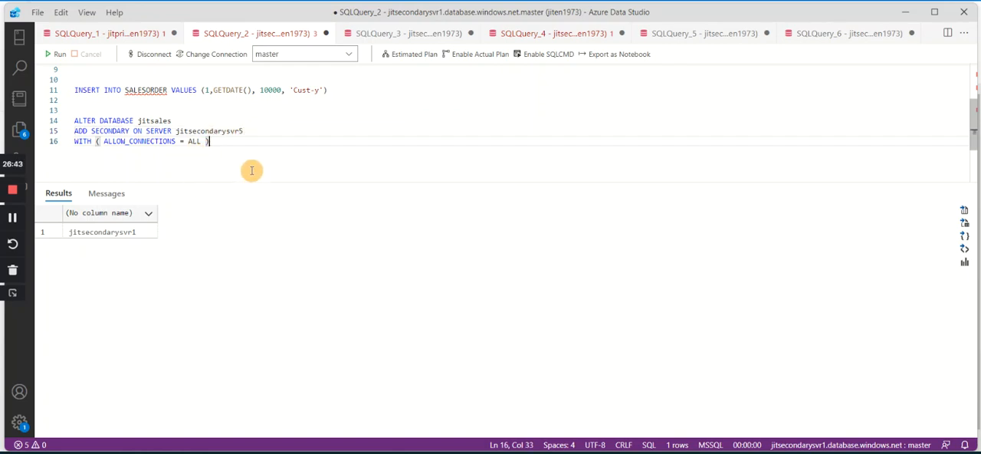
# Run only the ALTER DATABASE jitsales ADD SECONDARY ON SERVER jitsecondarysvr5 statement with ALLOW_CONNECTIONS = ALL.
pyautogui.click(85, 120)
pyautogui.click(113, 121)
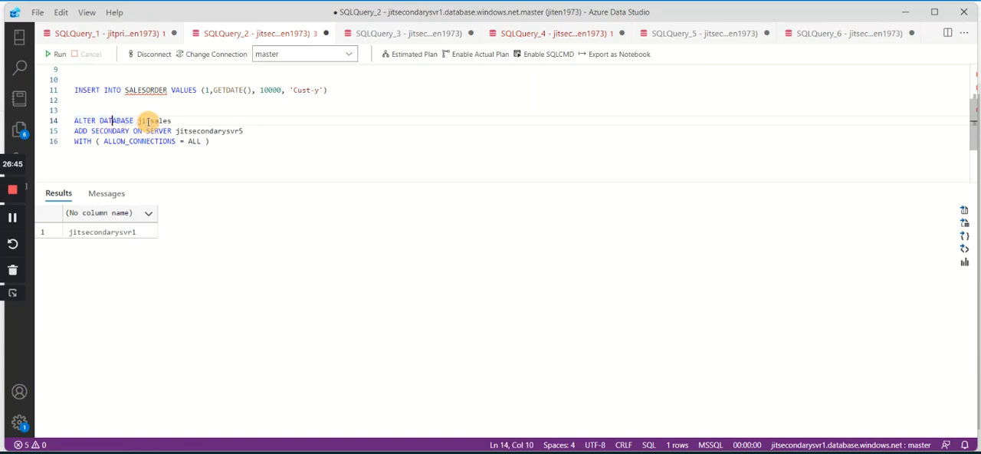
pyautogui.click(81, 131)
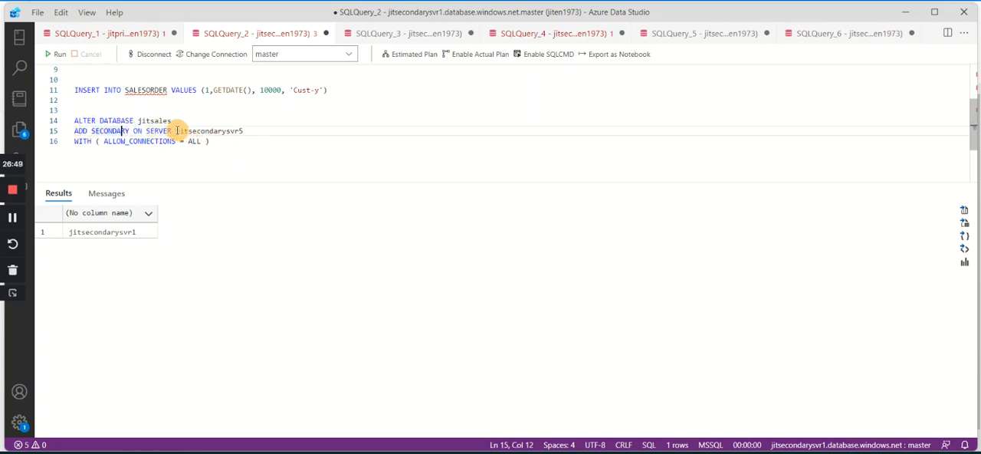
pyautogui.moveTo(175, 132); pyautogui.dragTo(253, 133)
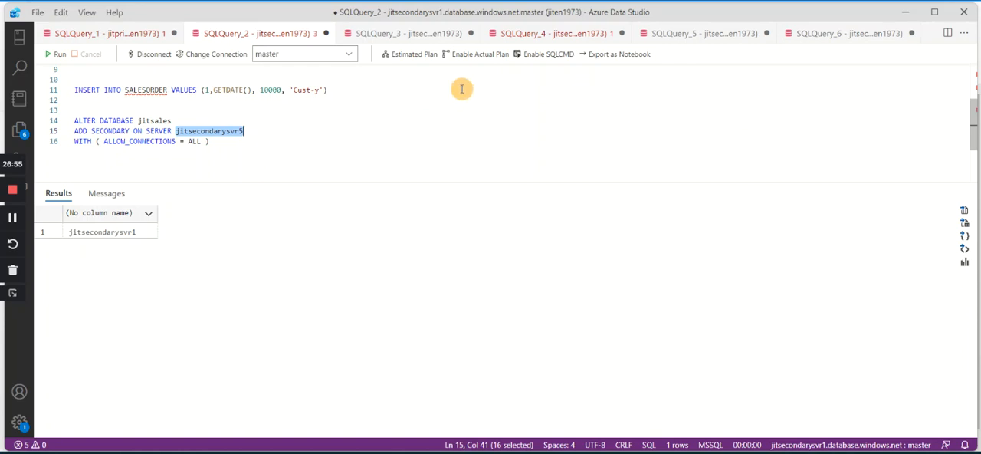
pyautogui.moveTo(210, 142); pyautogui.dragTo(47, 122)
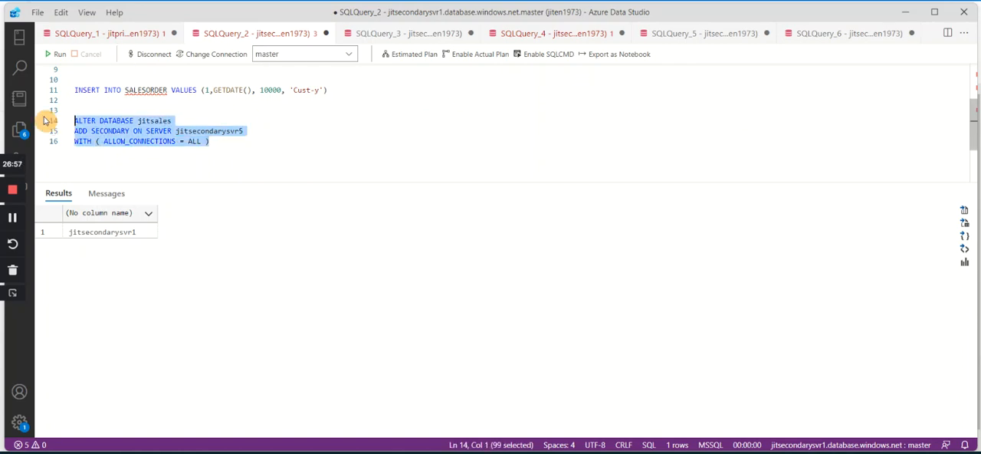
pyautogui.click(61, 59)
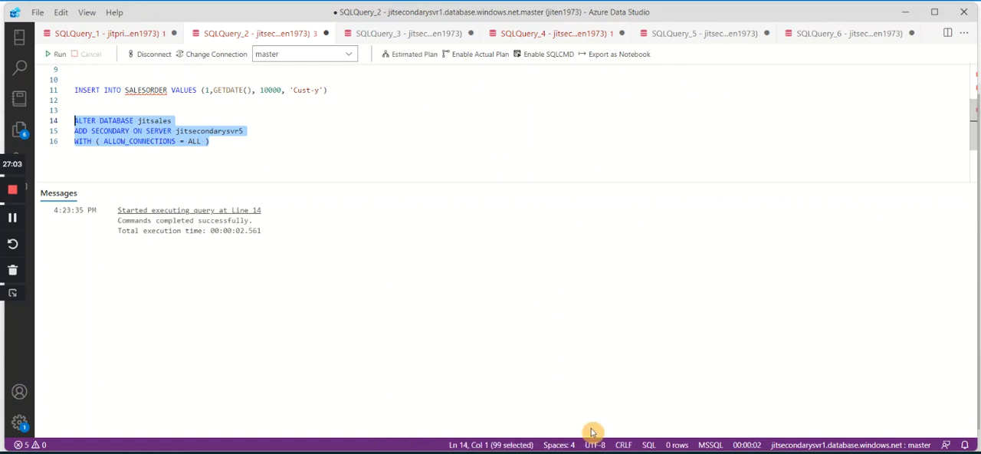
pyautogui.click(525, 452)
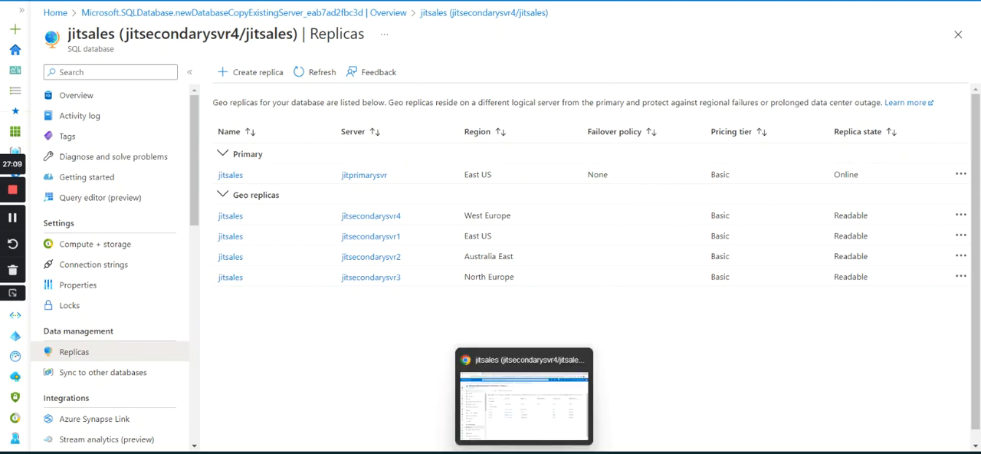
pyautogui.click(524, 452)
pyautogui.click(854, 36)
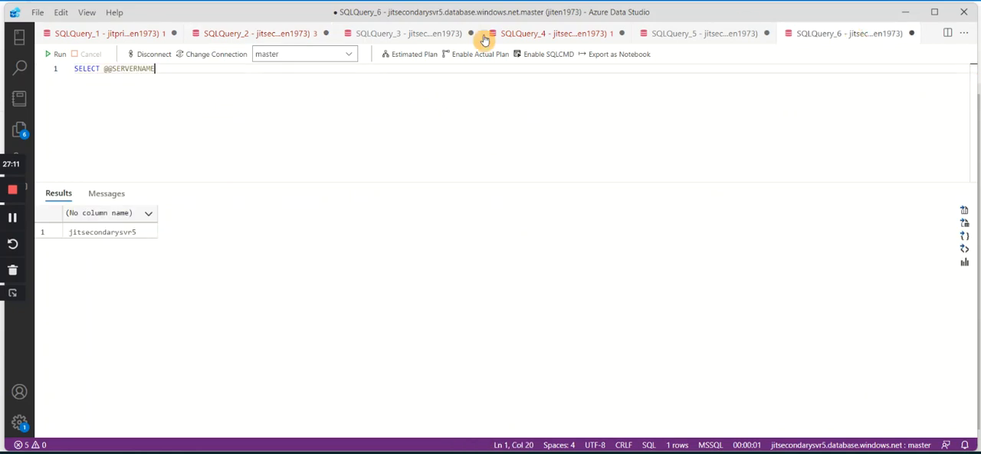
pyautogui.moveTo(186, 77); pyautogui.dragTo(23, 71)
pyautogui.click(76, 51)
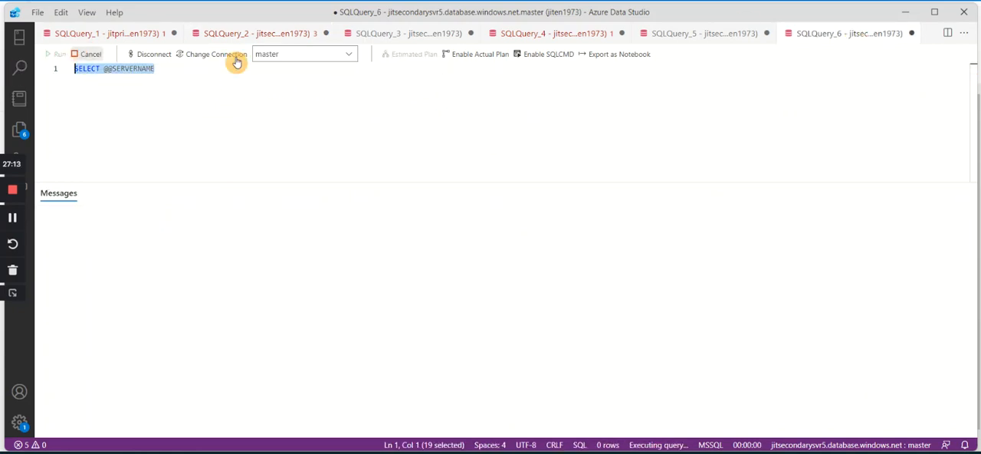
# Recheck the database choices of SQLQuery_6 until the jitsales replica is offered, and select jitsales.
pyautogui.click(297, 54)
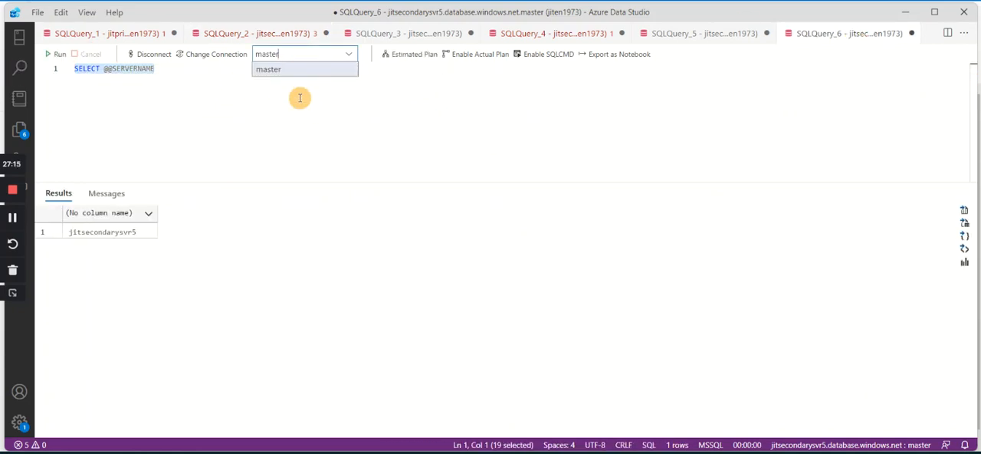
pyautogui.click(318, 131)
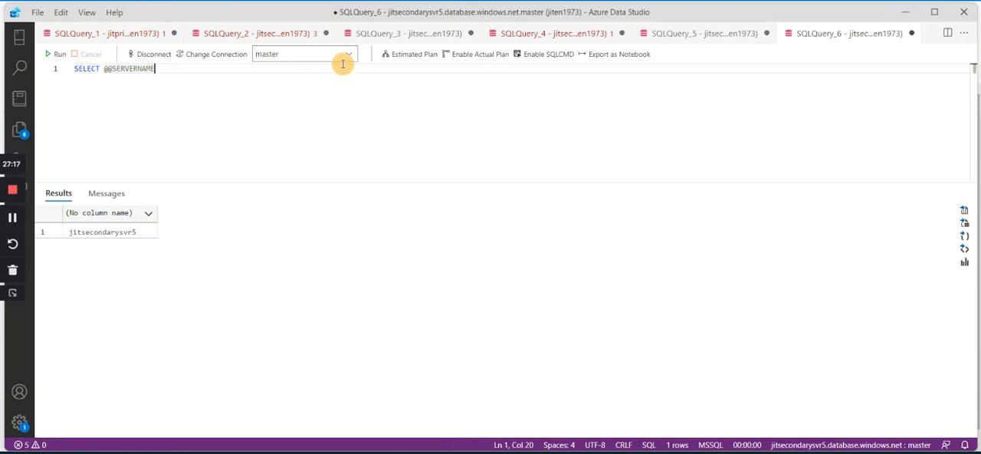
pyautogui.click(353, 51)
pyautogui.click(312, 75)
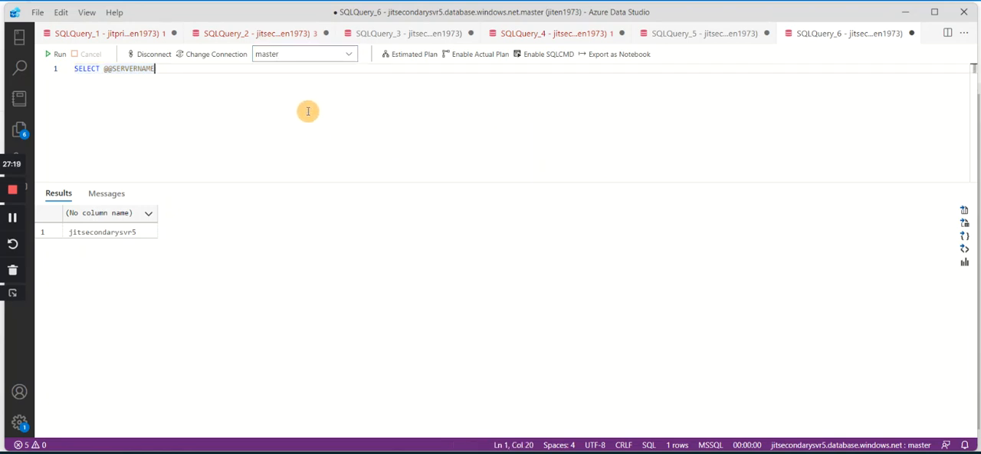
pyautogui.click(59, 58)
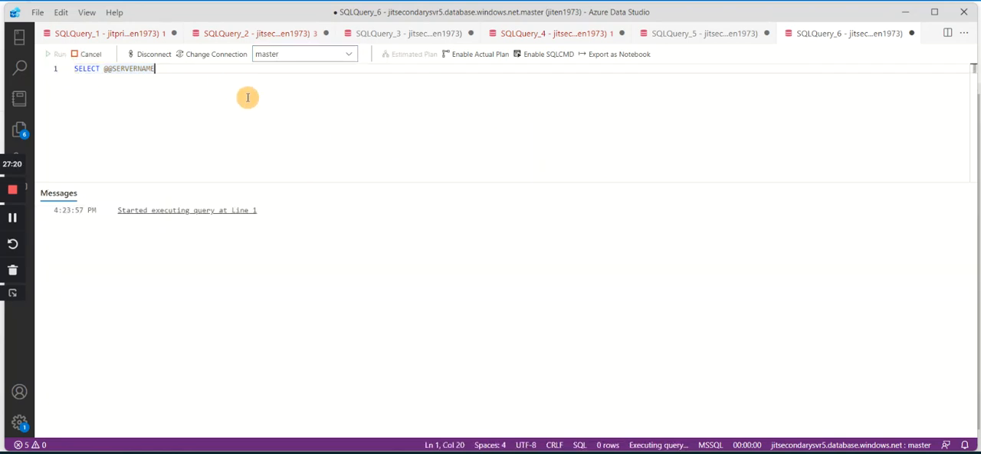
pyautogui.click(352, 54)
pyautogui.click(355, 111)
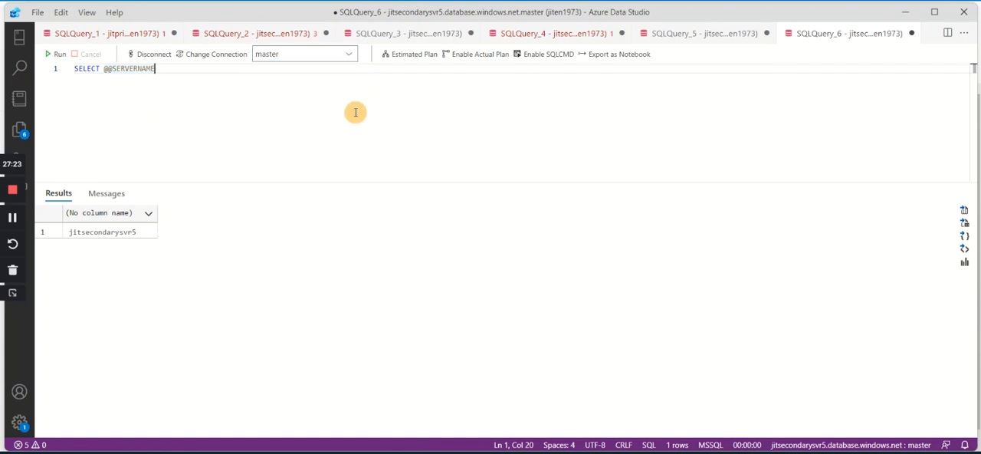
pyautogui.click(353, 57)
pyautogui.click(339, 109)
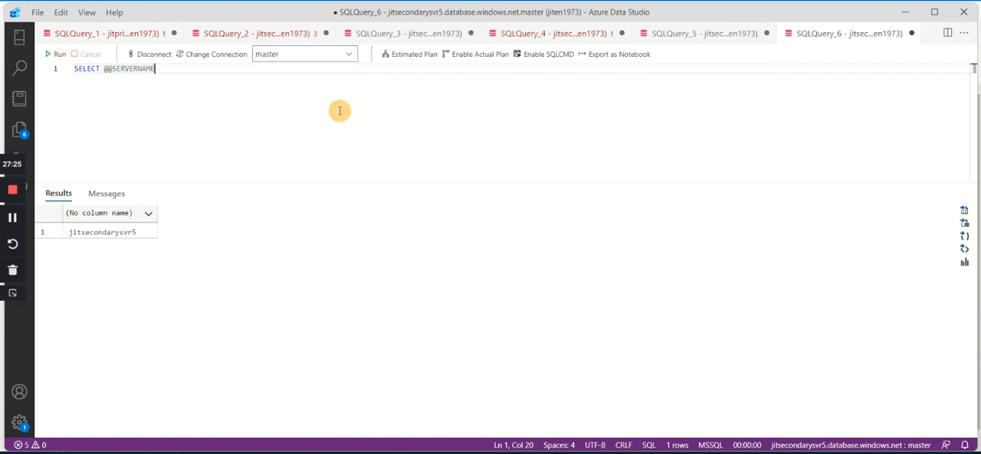
pyautogui.click(350, 59)
pyautogui.click(339, 107)
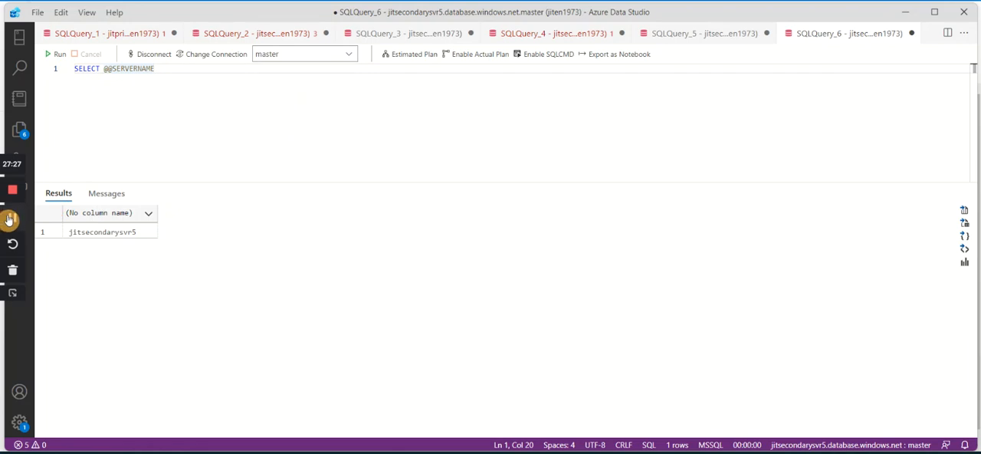
pyautogui.click(351, 56)
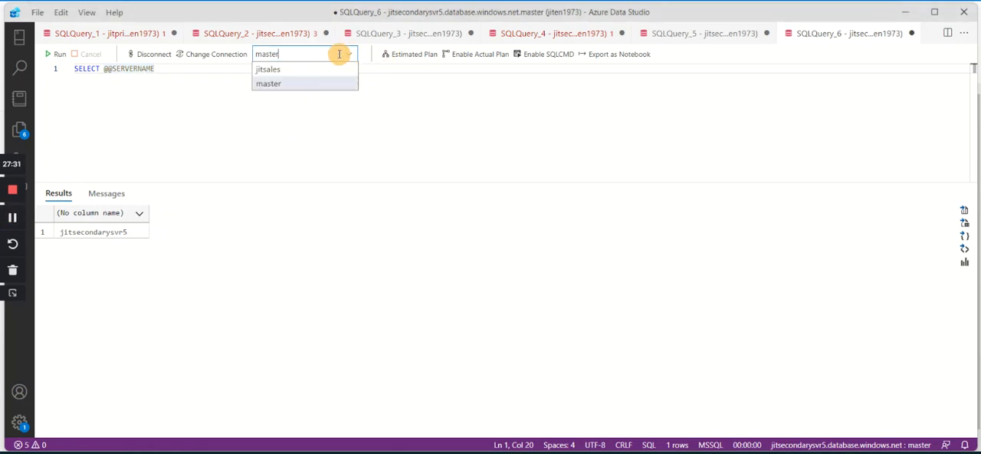
pyautogui.click(267, 71)
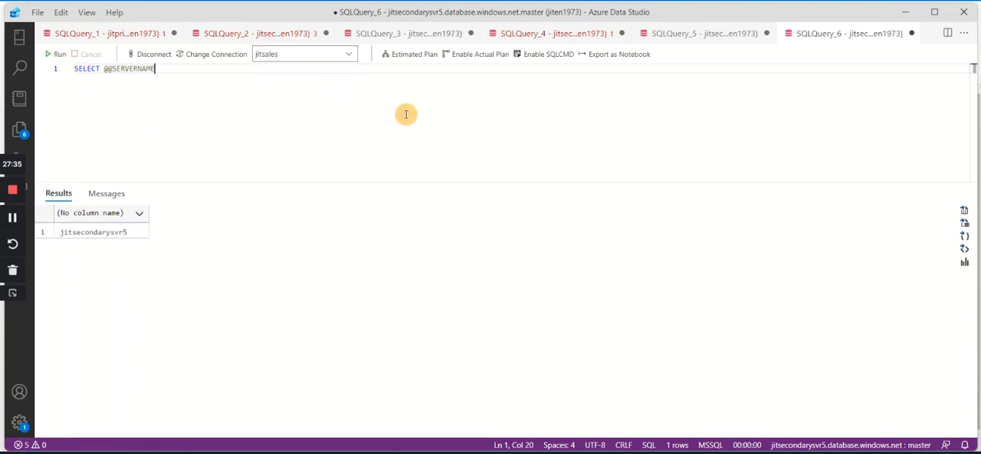
pyautogui.click(132, 38)
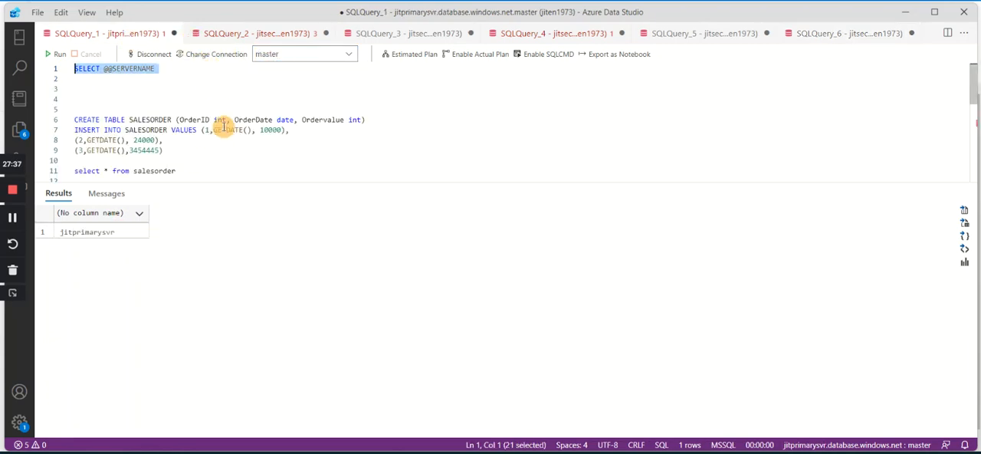
pyautogui.click(329, 92)
pyautogui.click(247, 33)
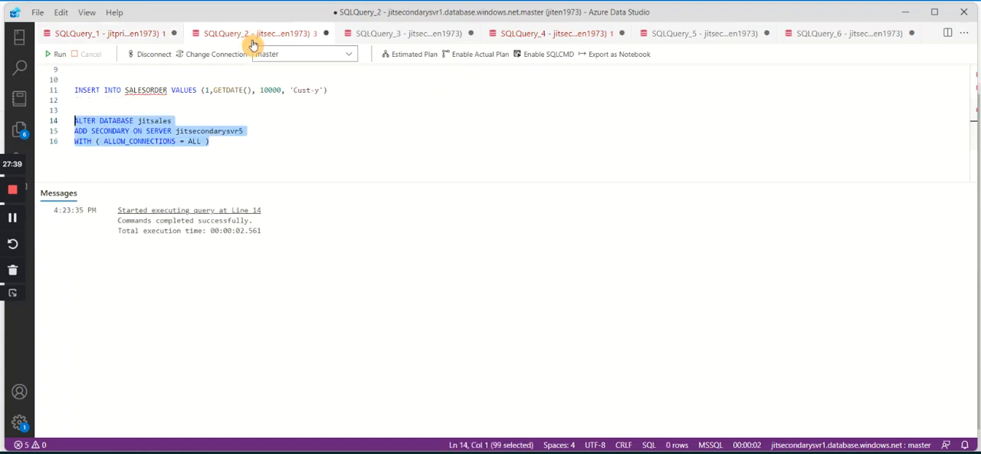
pyautogui.click(300, 103)
pyautogui.click(353, 91)
pyautogui.moveTo(353, 91); pyautogui.dragTo(71, 89)
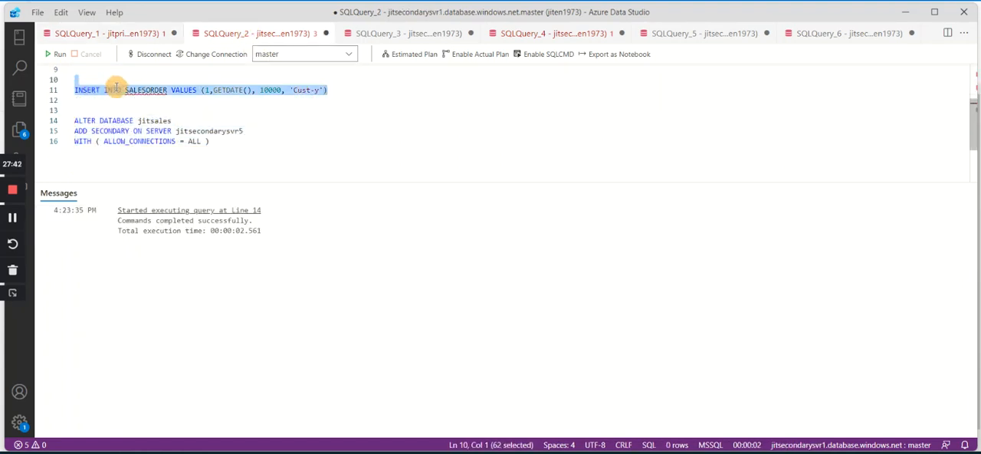
pyautogui.click(119, 34)
pyautogui.press('Return')
pyautogui.write("INSERT INTO SALESORDER VALUES (1,GETDATE(), 10000, 'Currey')")
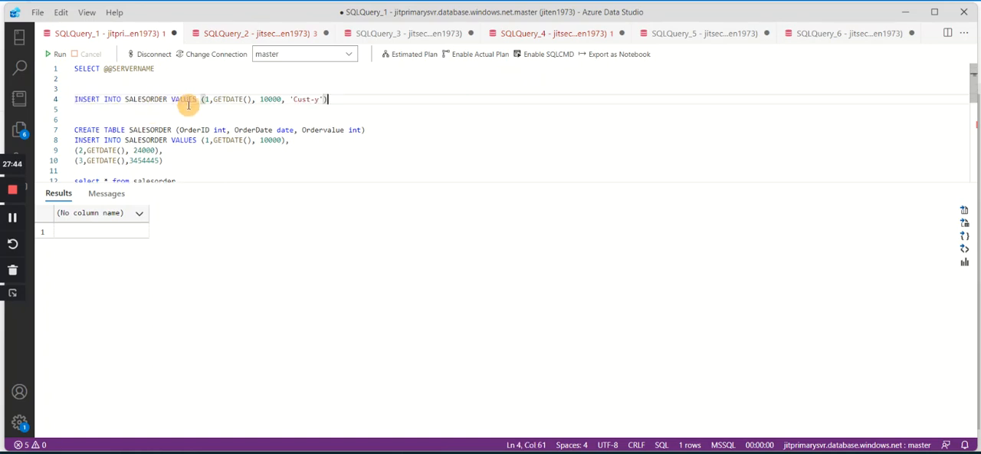
# Change the pasted INSERT's customer value to 'Cust-Replica5' and run only that statement against the jitsales database in SQLQuery_1.
pyautogui.click(317, 98)
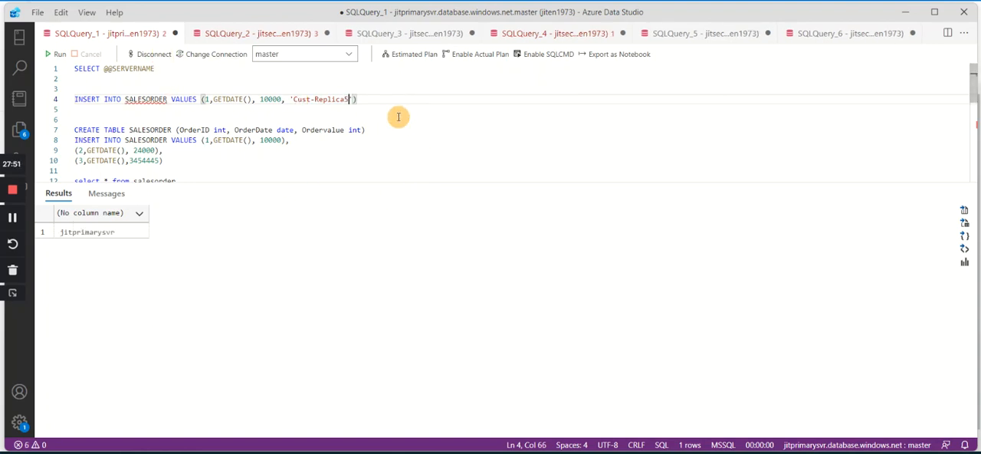
pyautogui.moveTo(388, 101); pyautogui.dragTo(76, 88)
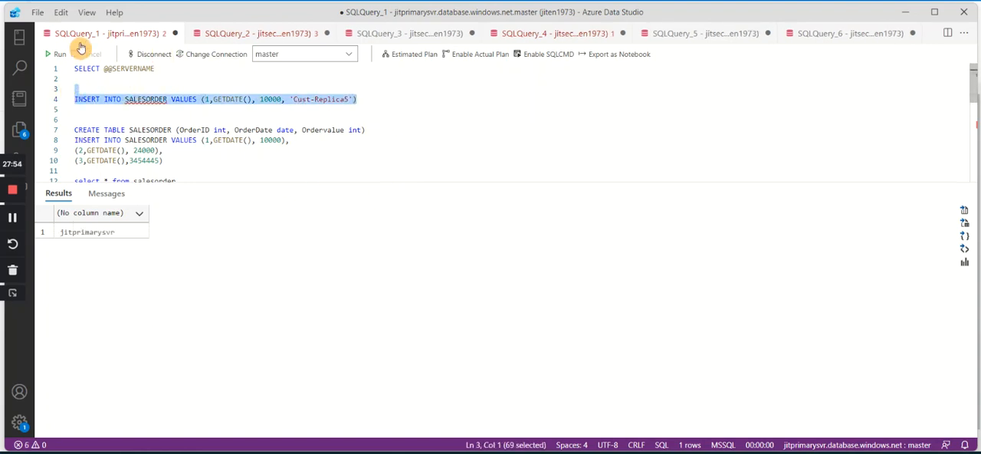
pyautogui.click(57, 53)
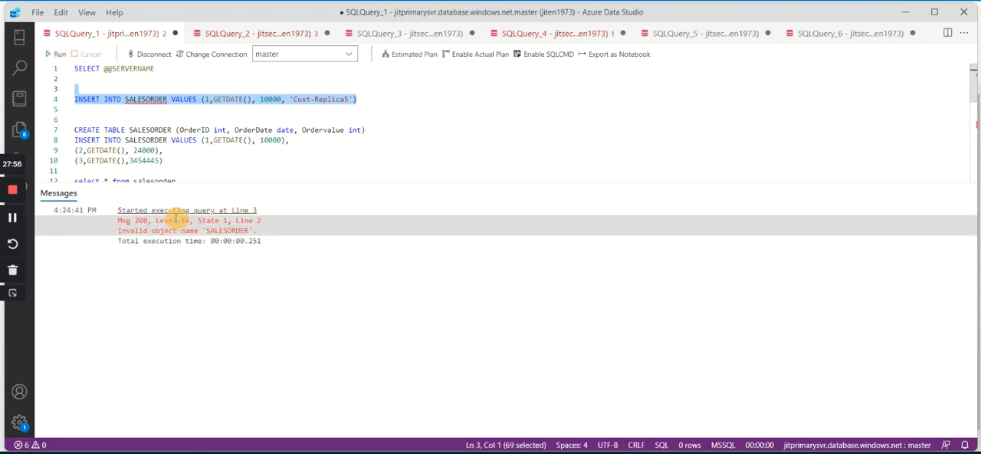
pyautogui.click(350, 54)
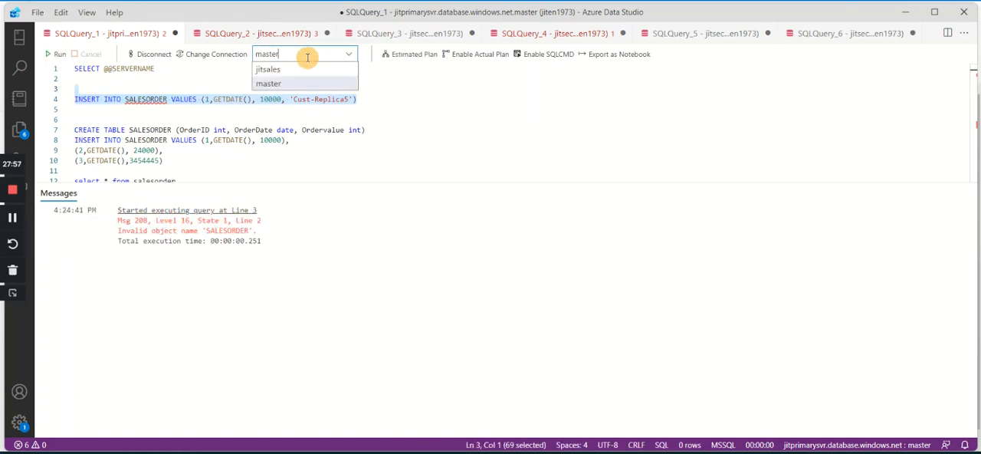
pyautogui.click(283, 71)
pyautogui.click(55, 54)
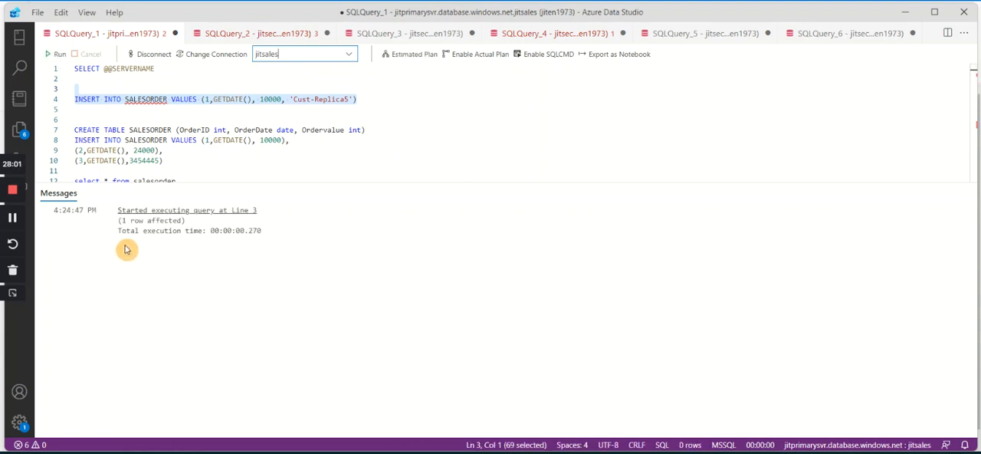
# Copy the SALESORDER table name from SQLQuery_1 and run only select * from salesorder in SQLQuery_2.
pyautogui.click(155, 130)
pyautogui.doubleClick(156, 130)
pyautogui.click(253, 34)
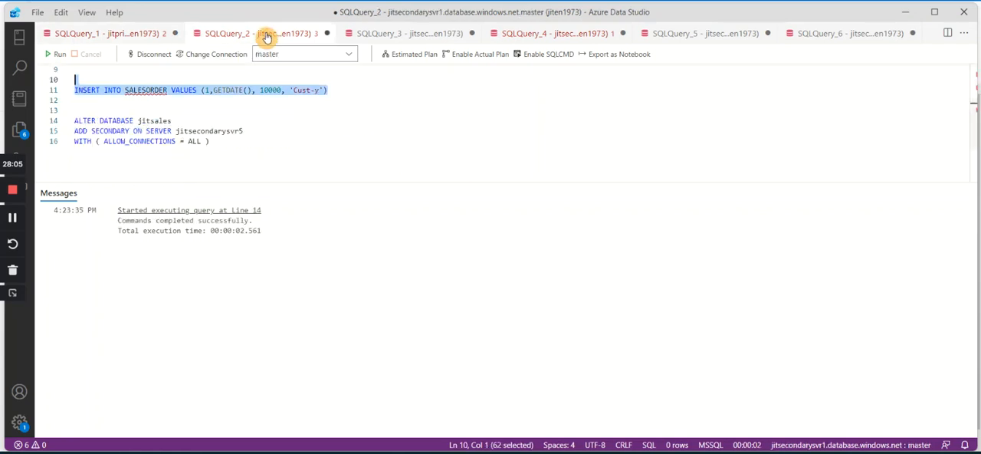
pyautogui.click(268, 122)
pyautogui.scroll(3, 245, 105)
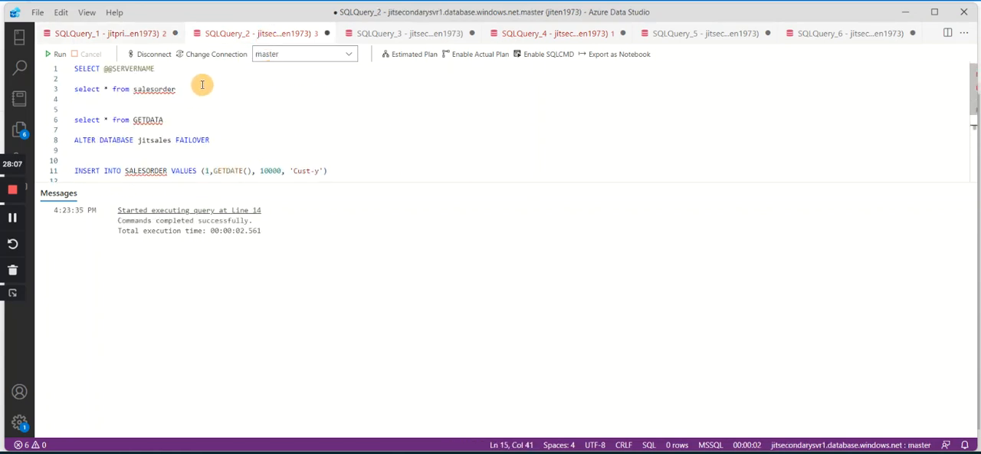
pyautogui.moveTo(201, 86); pyautogui.dragTo(50, 97)
pyautogui.click(55, 54)
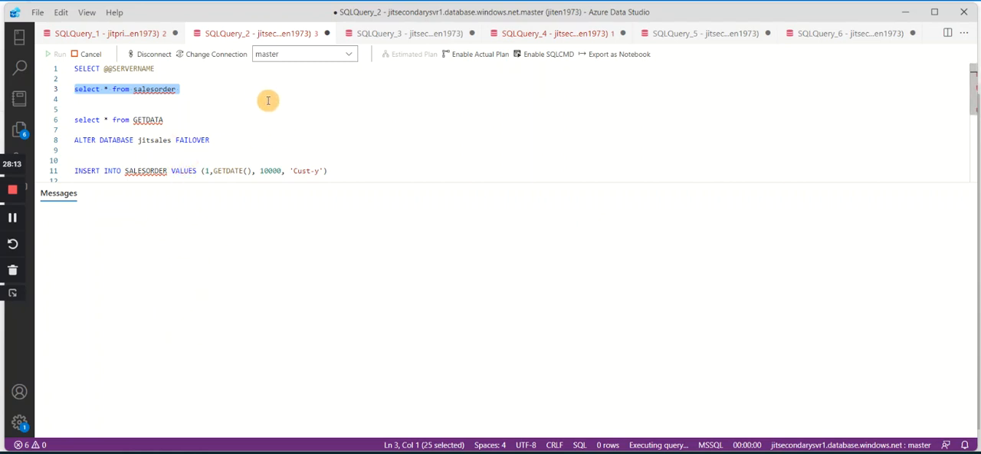
# Check the database choices of SQLQuery_2 for jitsales.
pyautogui.click(345, 54)
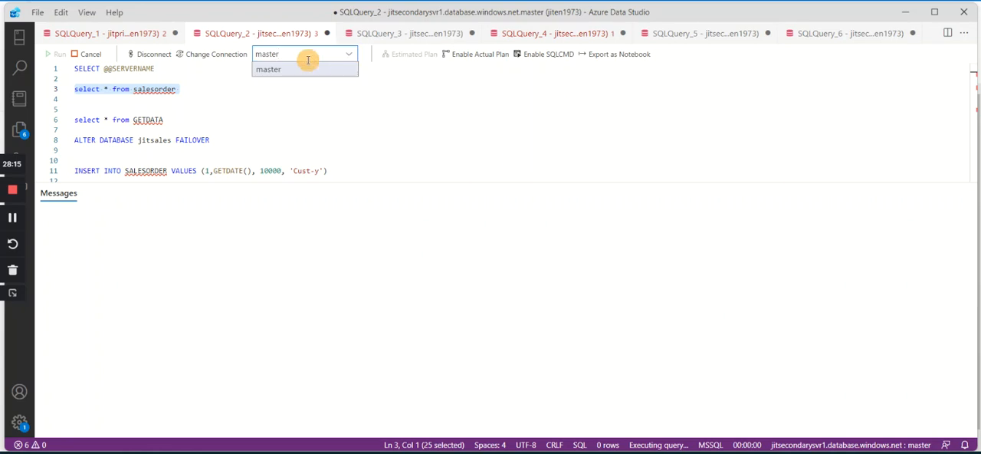
pyautogui.click(363, 109)
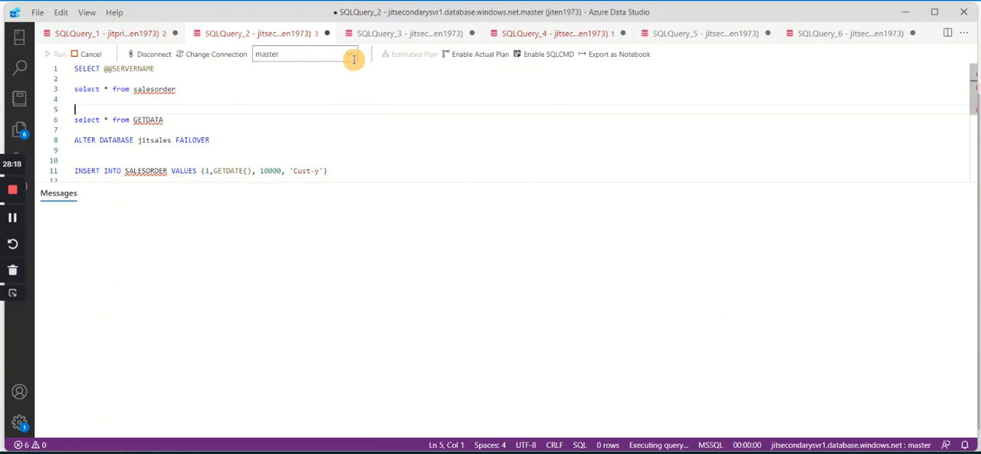
pyautogui.click(347, 54)
pyautogui.click(300, 69)
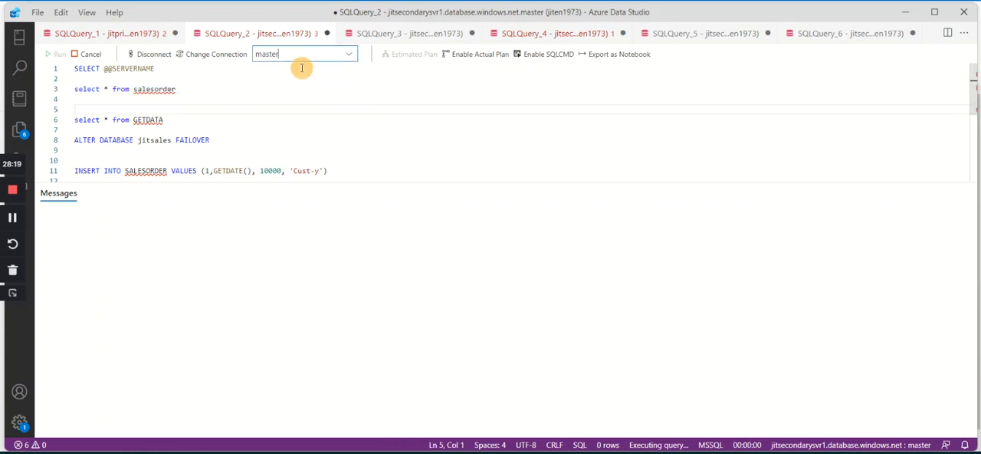
pyautogui.click(348, 53)
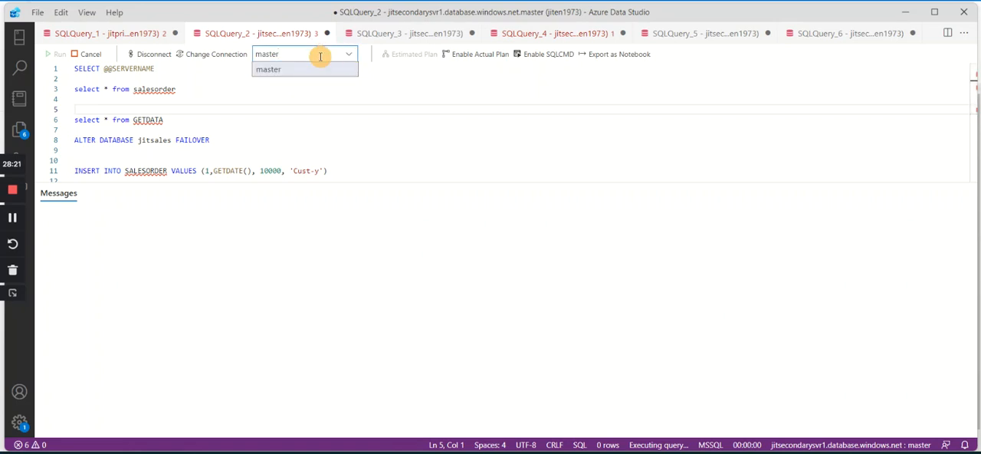
pyautogui.click(428, 97)
# Run only select * from salesorder in SQLQuery_3 and check for the Cust-Replica5 row on jitsecondarysvr2.
pyautogui.click(399, 35)
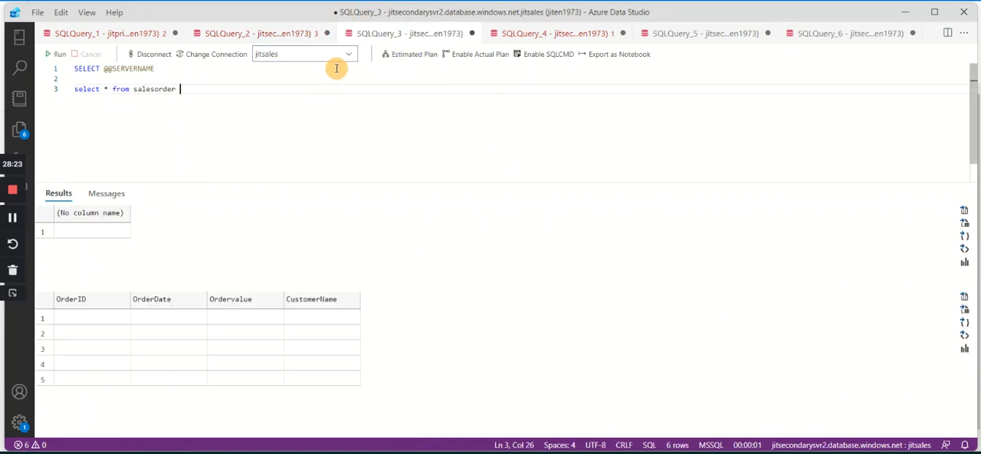
pyautogui.moveTo(222, 90); pyautogui.dragTo(14, 93)
pyautogui.click(55, 54)
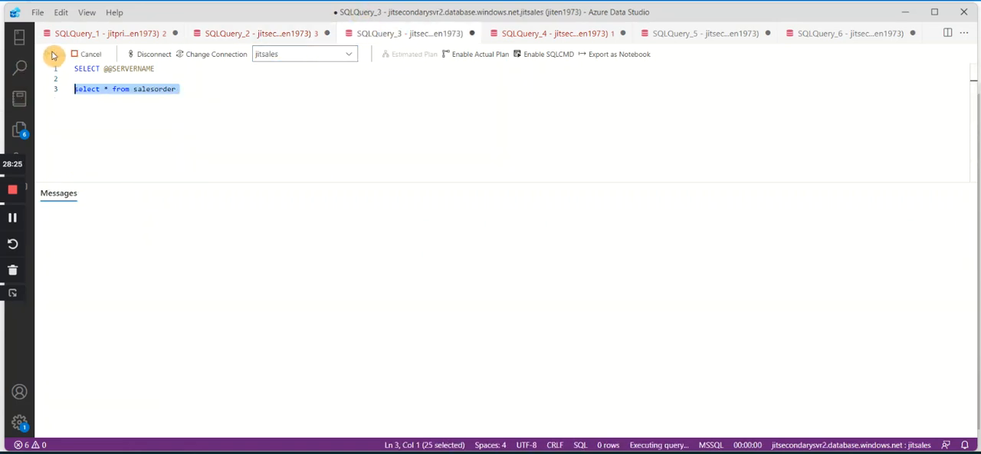
pyautogui.click(230, 110)
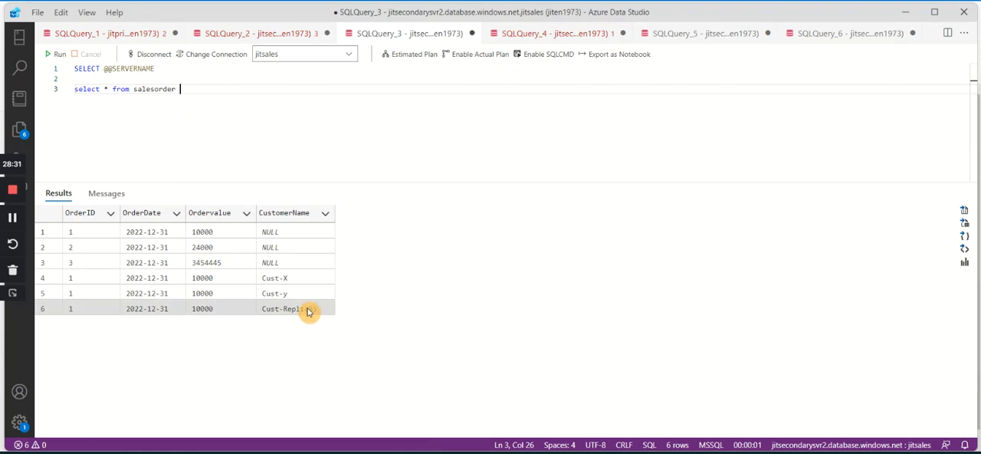
pyautogui.click(304, 314)
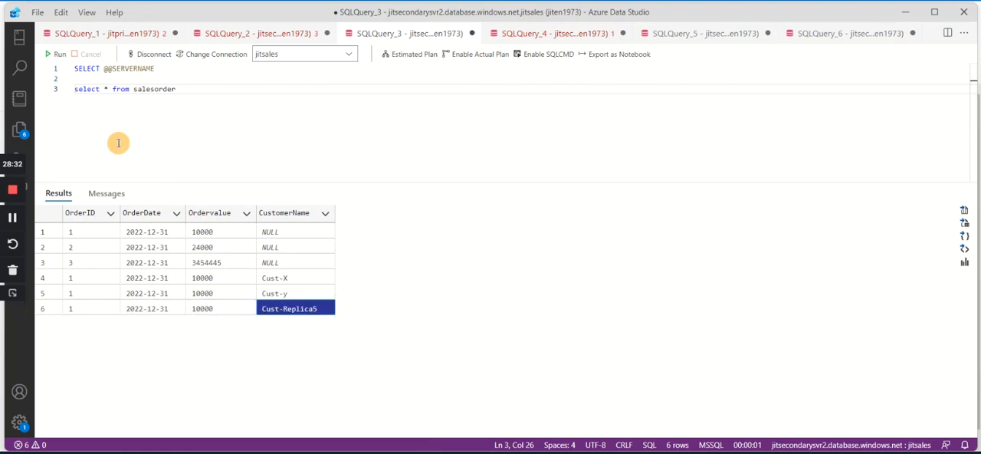
# Run the whole SQLQuery_4 script and check for the Cust-y and Cust-Replica5 rows on jitsecondarysvr3.
pyautogui.click(527, 34)
pyautogui.click(56, 54)
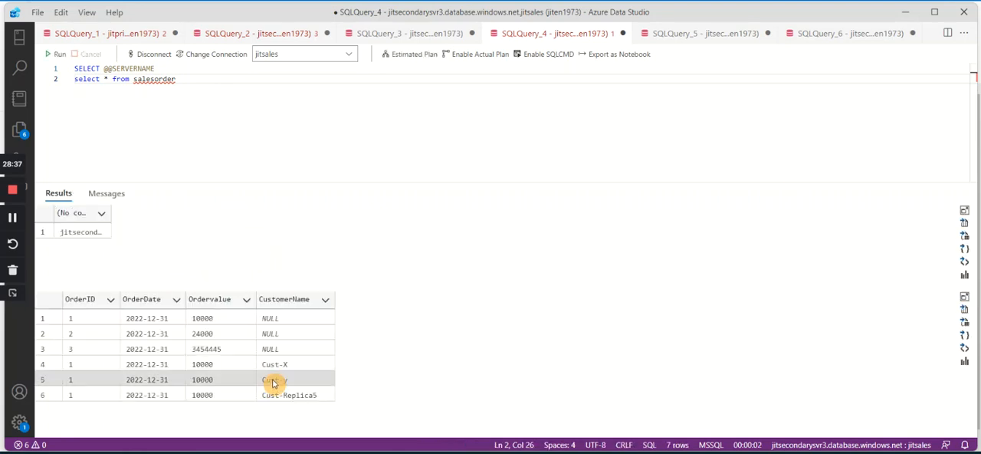
pyautogui.click(291, 381)
pyautogui.click(301, 396)
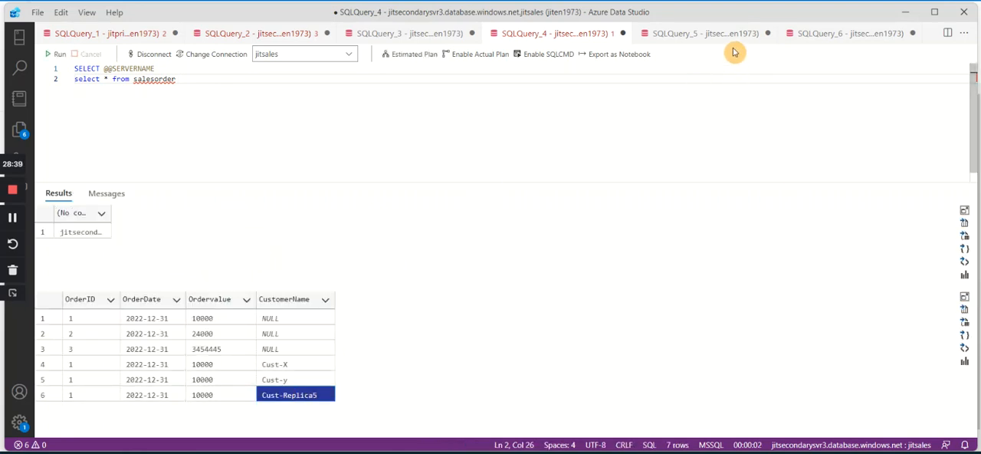
pyautogui.click(715, 34)
pyautogui.press('Return')
pyautogui.press('Return')
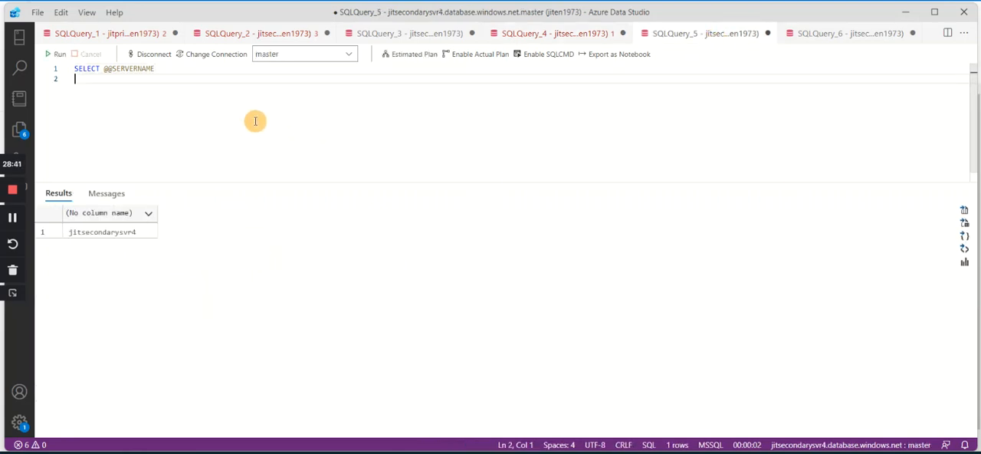
pyautogui.write('SALESORDER')
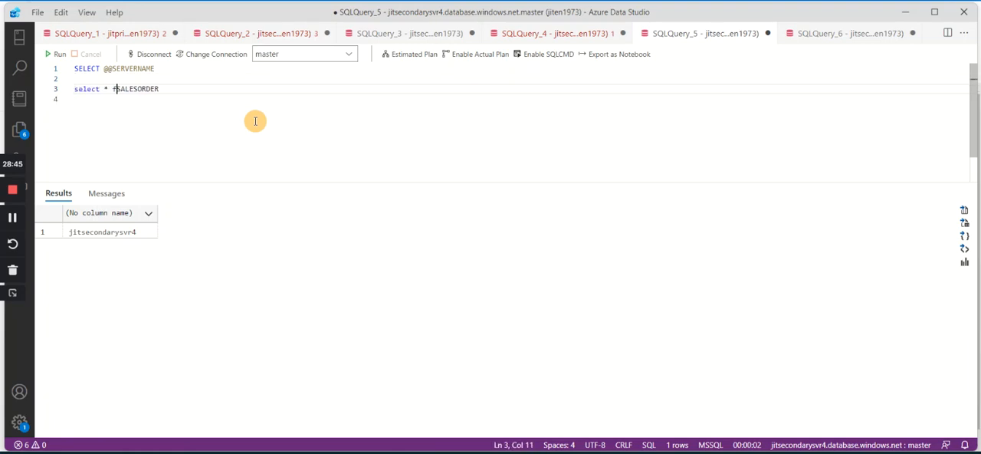
pyautogui.click(57, 54)
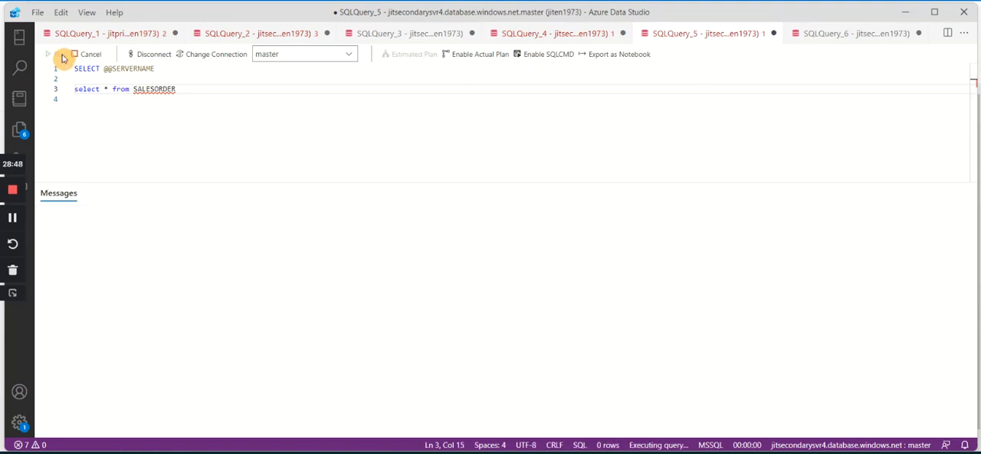
# Switch SQLQuery_5 to the jitsales database, rerun the script, and inspect the full server name and the Cust-Replica5 row.
pyautogui.click(348, 54)
pyautogui.click(288, 70)
pyautogui.click(278, 114)
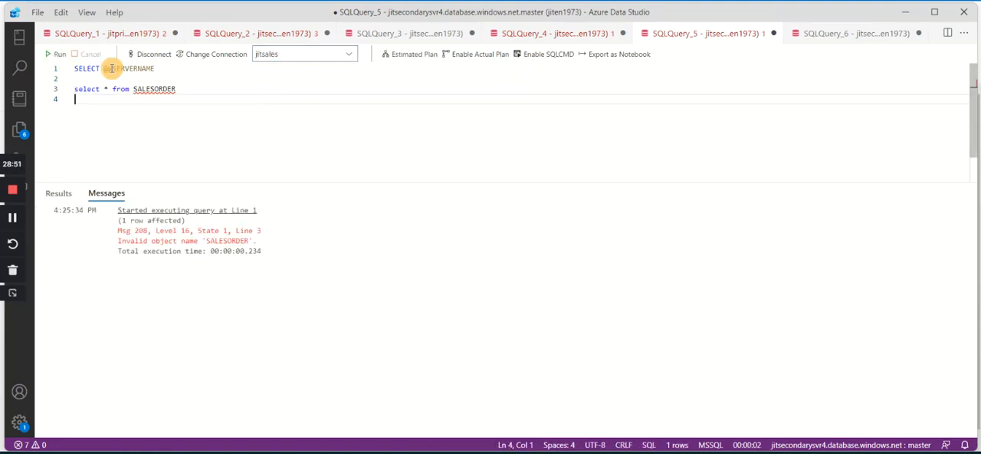
pyautogui.click(51, 56)
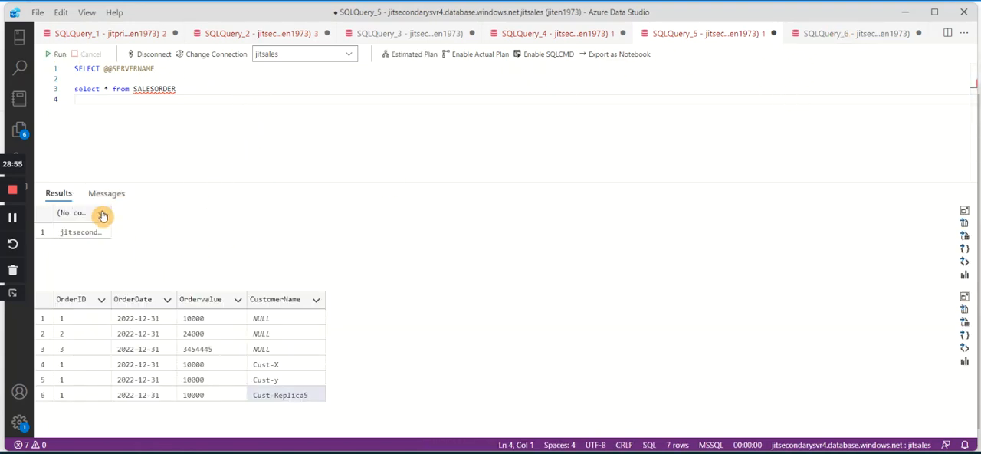
pyautogui.moveTo(108, 211); pyautogui.dragTo(237, 212)
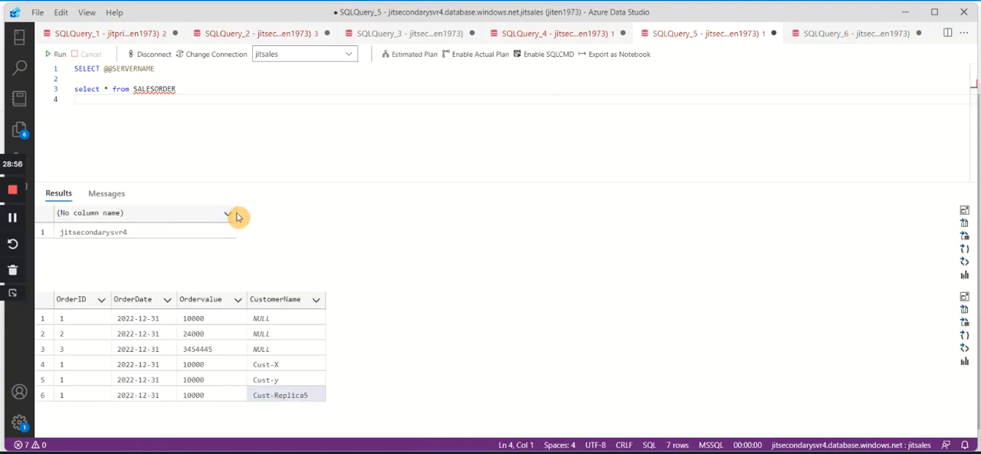
pyautogui.click(293, 396)
# Add select * from SALESORDER to SQLQuery_6, run the script, and check for the Cust-Replica5 row on jitsecondarysvr5.
pyautogui.click(851, 33)
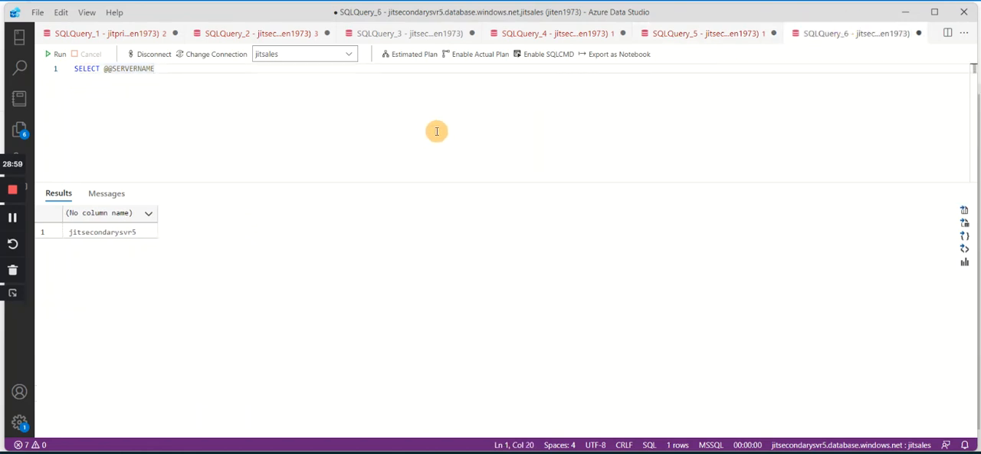
pyautogui.press('Return')
pyautogui.write('SALESORDER')
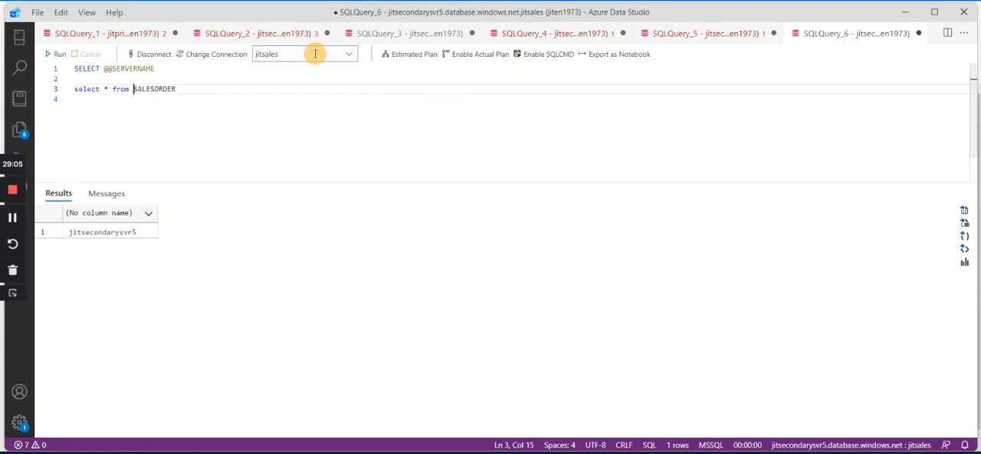
pyautogui.click(57, 54)
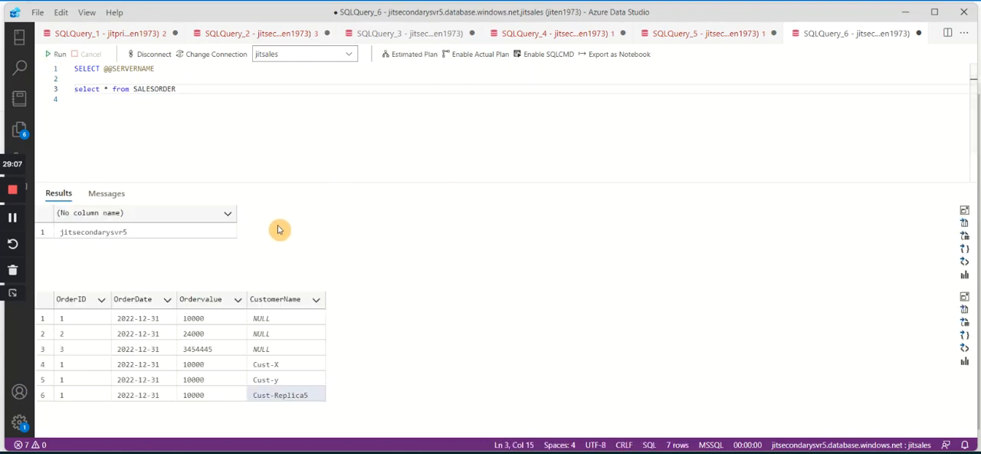
pyautogui.click(318, 397)
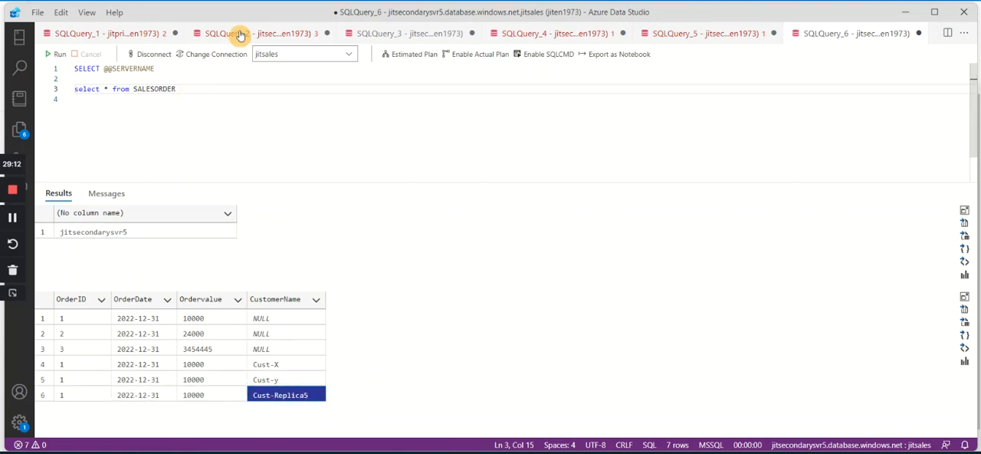
# Switch SQLQuery_2 to the jitsales database and run only select * from salesorder to check for the Cust-Replica5 row.
pyautogui.click(237, 33)
pyautogui.click(351, 54)
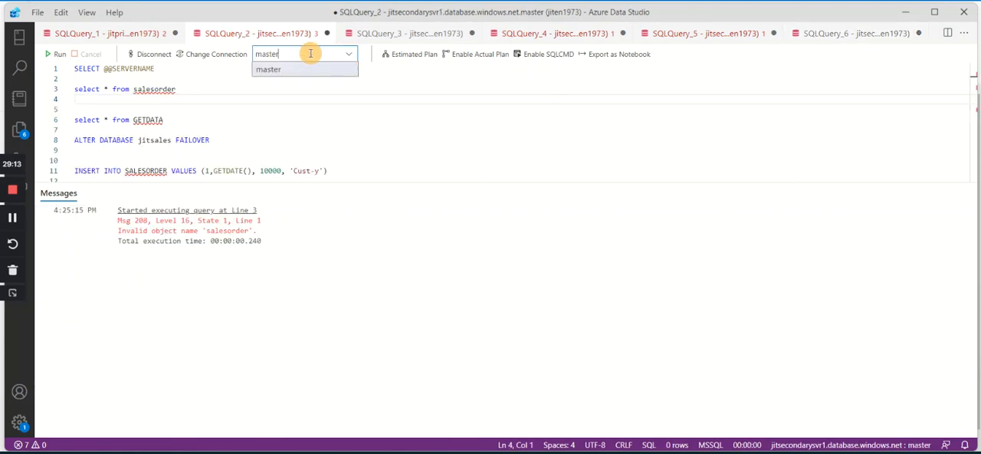
pyautogui.click(329, 107)
pyautogui.click(345, 54)
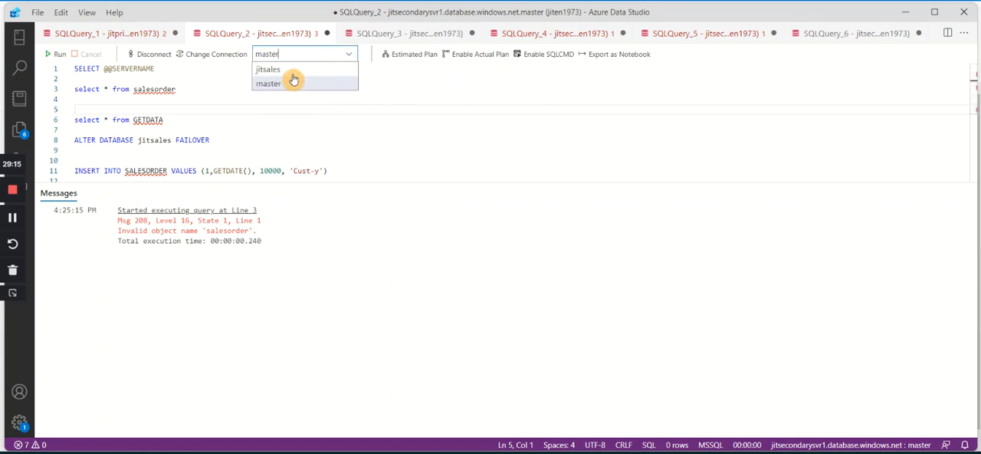
pyautogui.click(278, 69)
pyautogui.moveTo(221, 98); pyautogui.dragTo(59, 91)
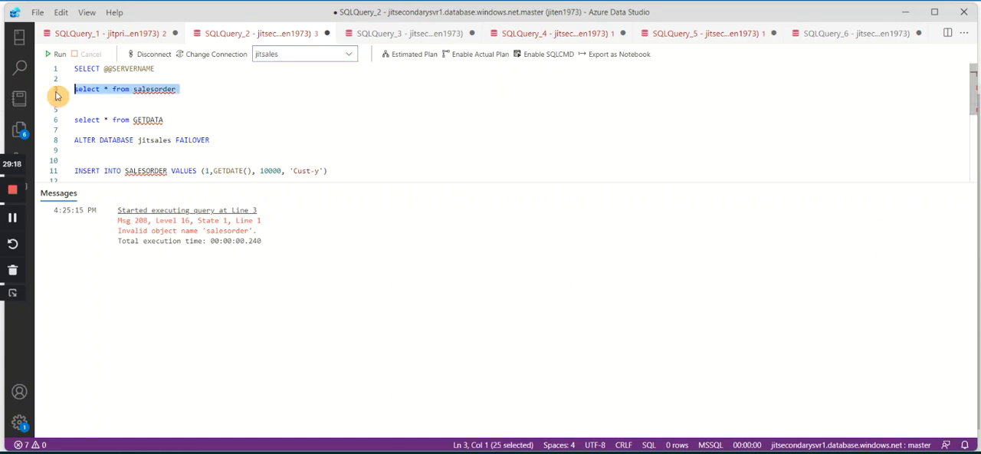
pyautogui.click(59, 55)
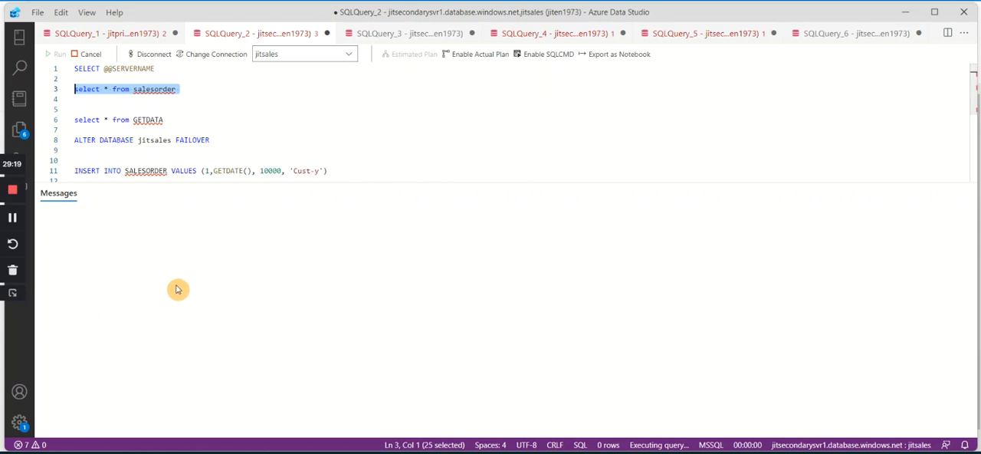
pyautogui.click(309, 308)
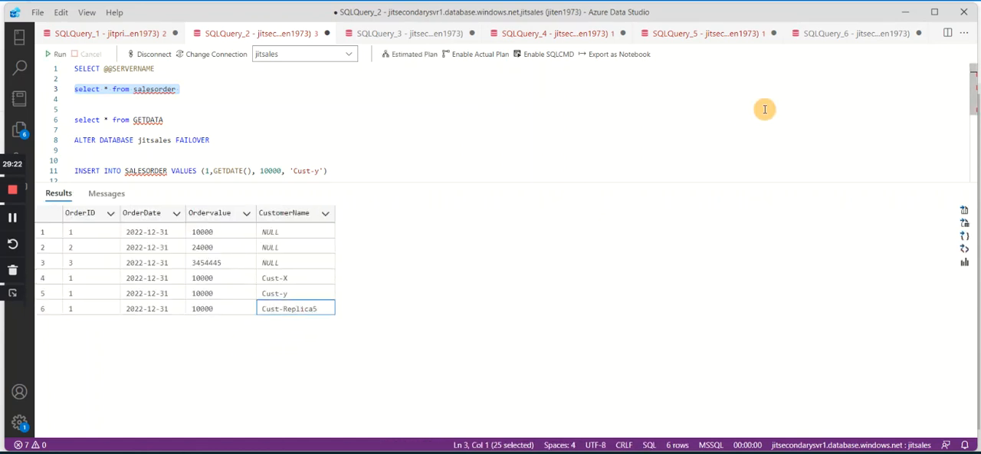
# Review the SALESORDER results of the secondary servers in SQLQuery_2 through SQLQuery_6.
pyautogui.click(851, 36)
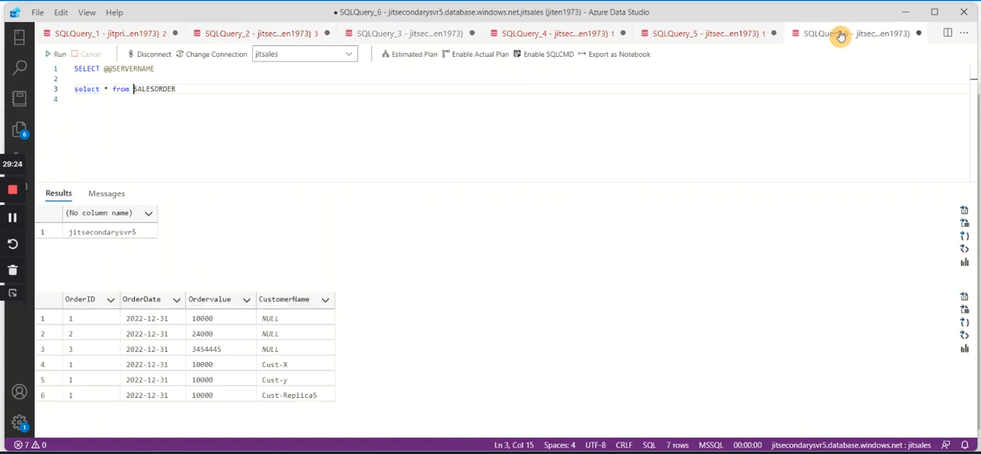
pyautogui.click(253, 35)
pyautogui.click(405, 35)
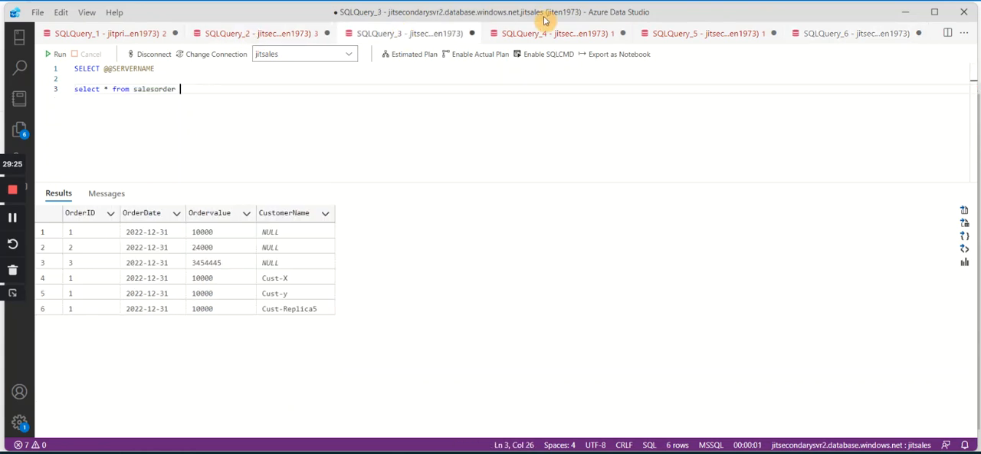
pyautogui.click(552, 33)
pyautogui.click(694, 33)
pyautogui.click(874, 33)
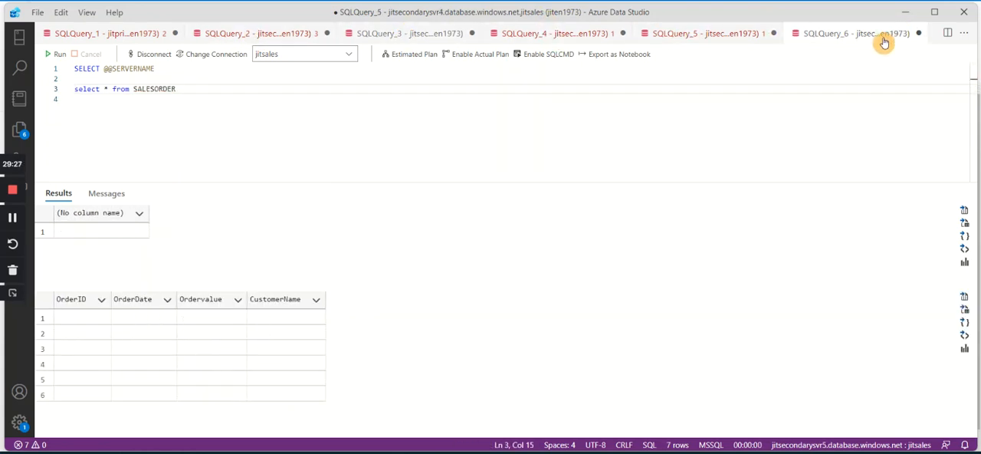
# Rerun the whole SQLQuery_6 script and recheck the Cust-Replica5 row on jitsecondarysvr5.
pyautogui.click(315, 125)
pyautogui.click(55, 54)
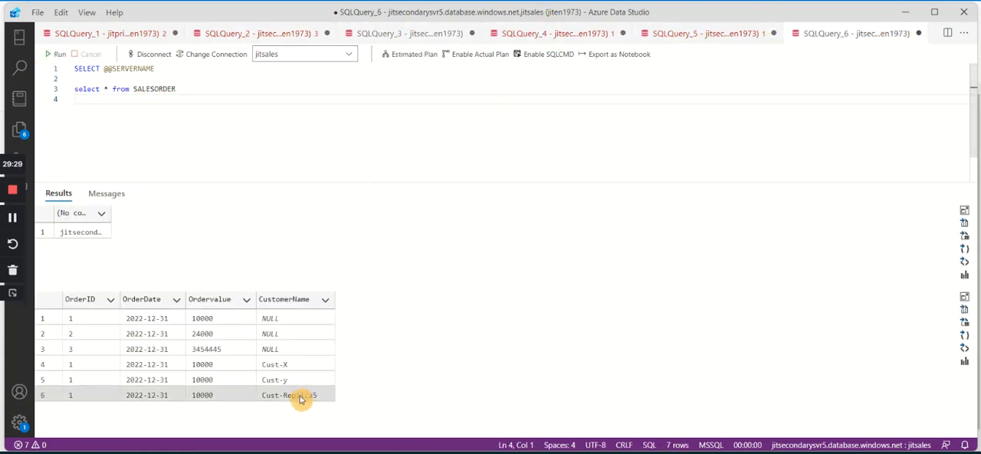
pyautogui.click(297, 396)
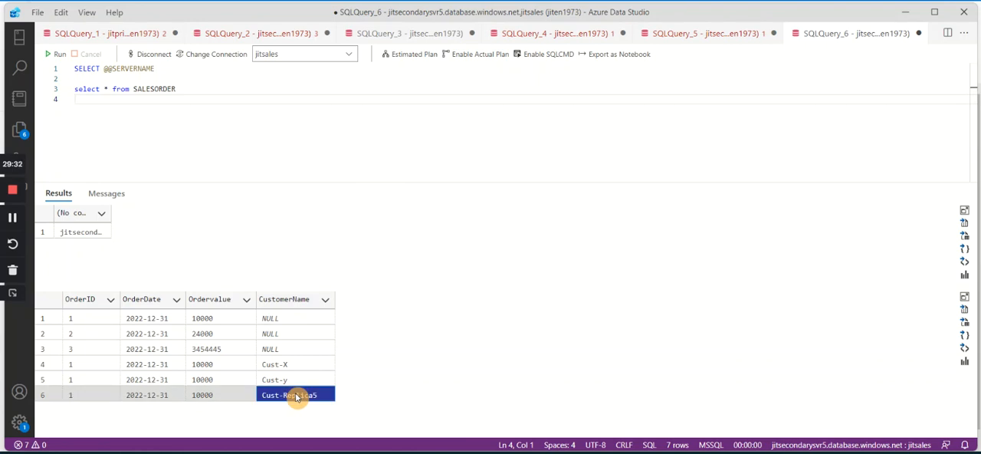